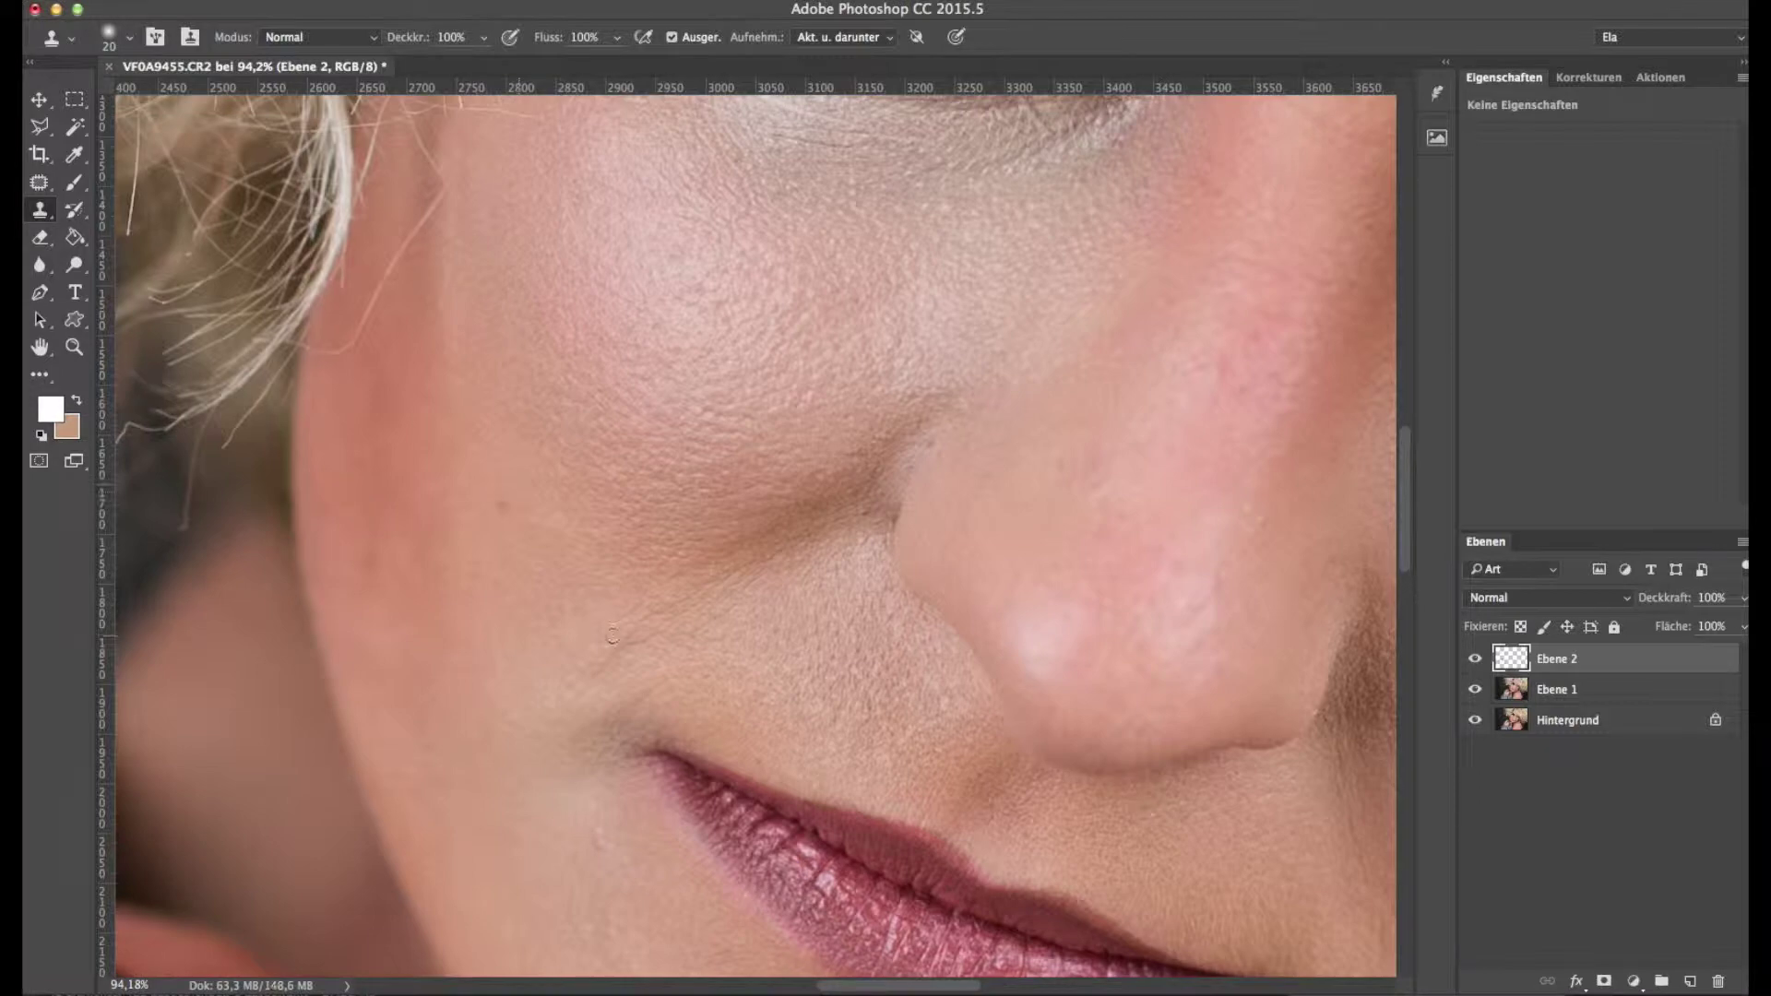
# Step: Retouch fine flaws on the cheek beside the nose and around both eyes with a 4 px Clone Stamp
pyautogui.scroll(4, 623, 646)
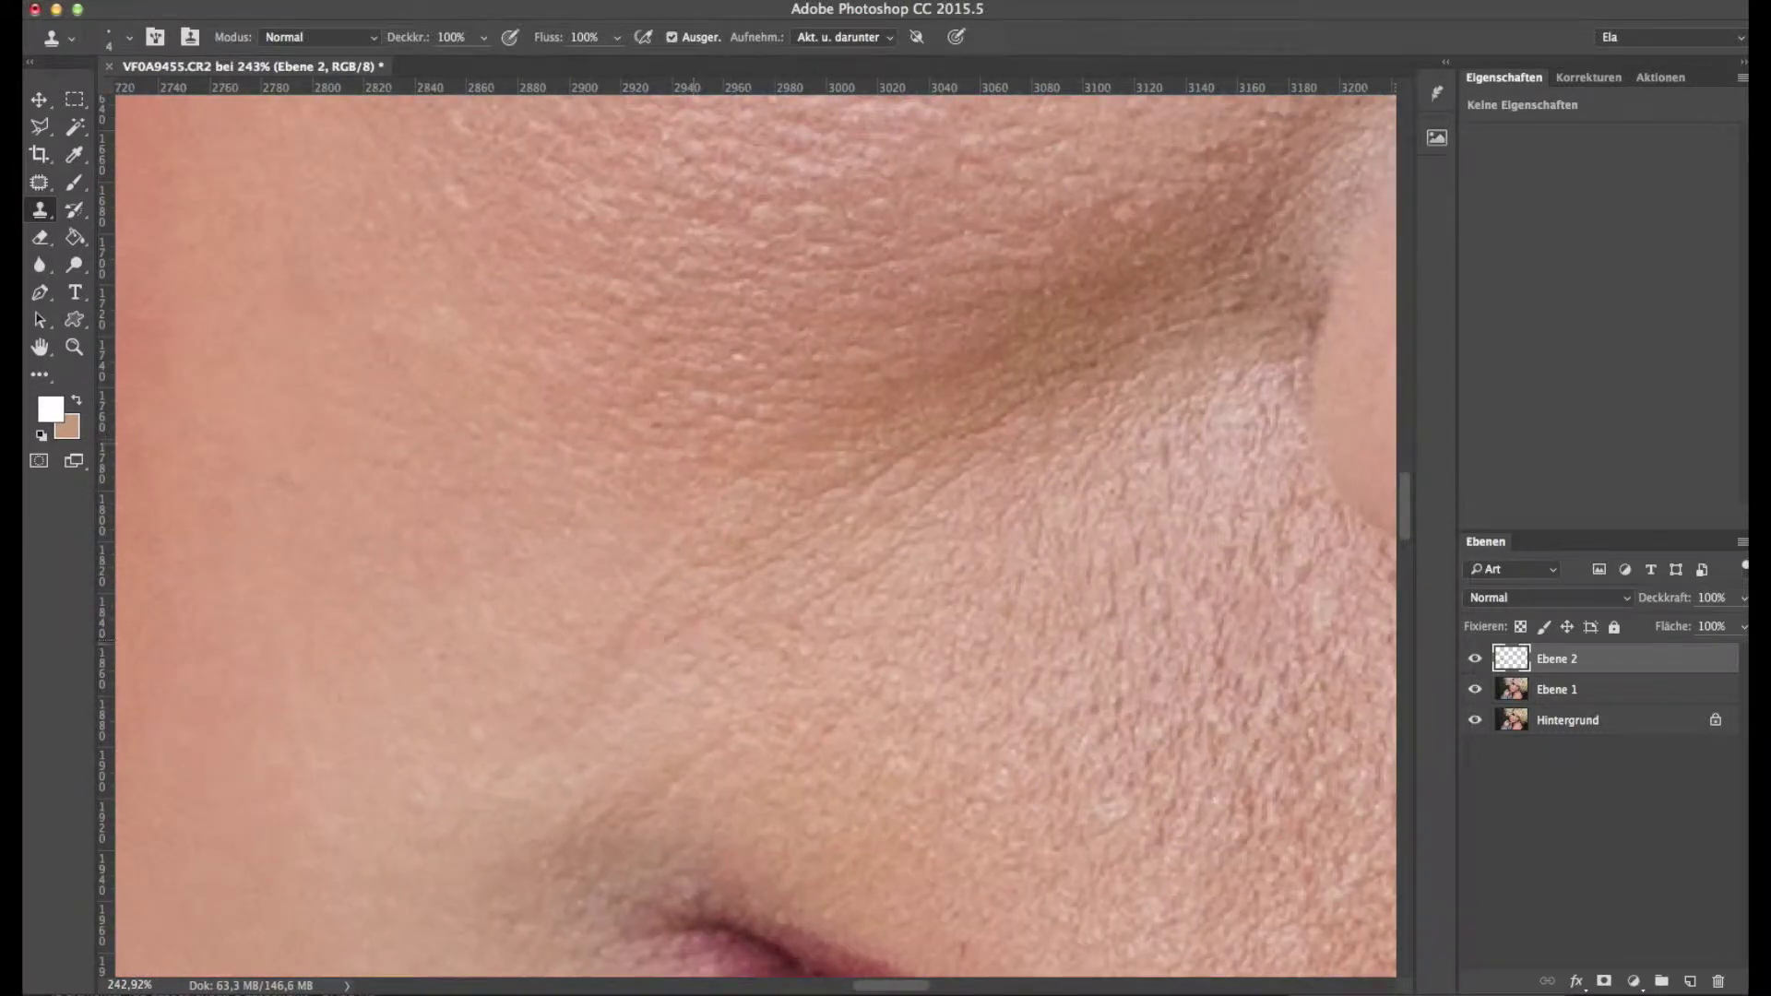
pyautogui.scroll(10, 294, 462)
pyautogui.hscroll(4, 294, 462)
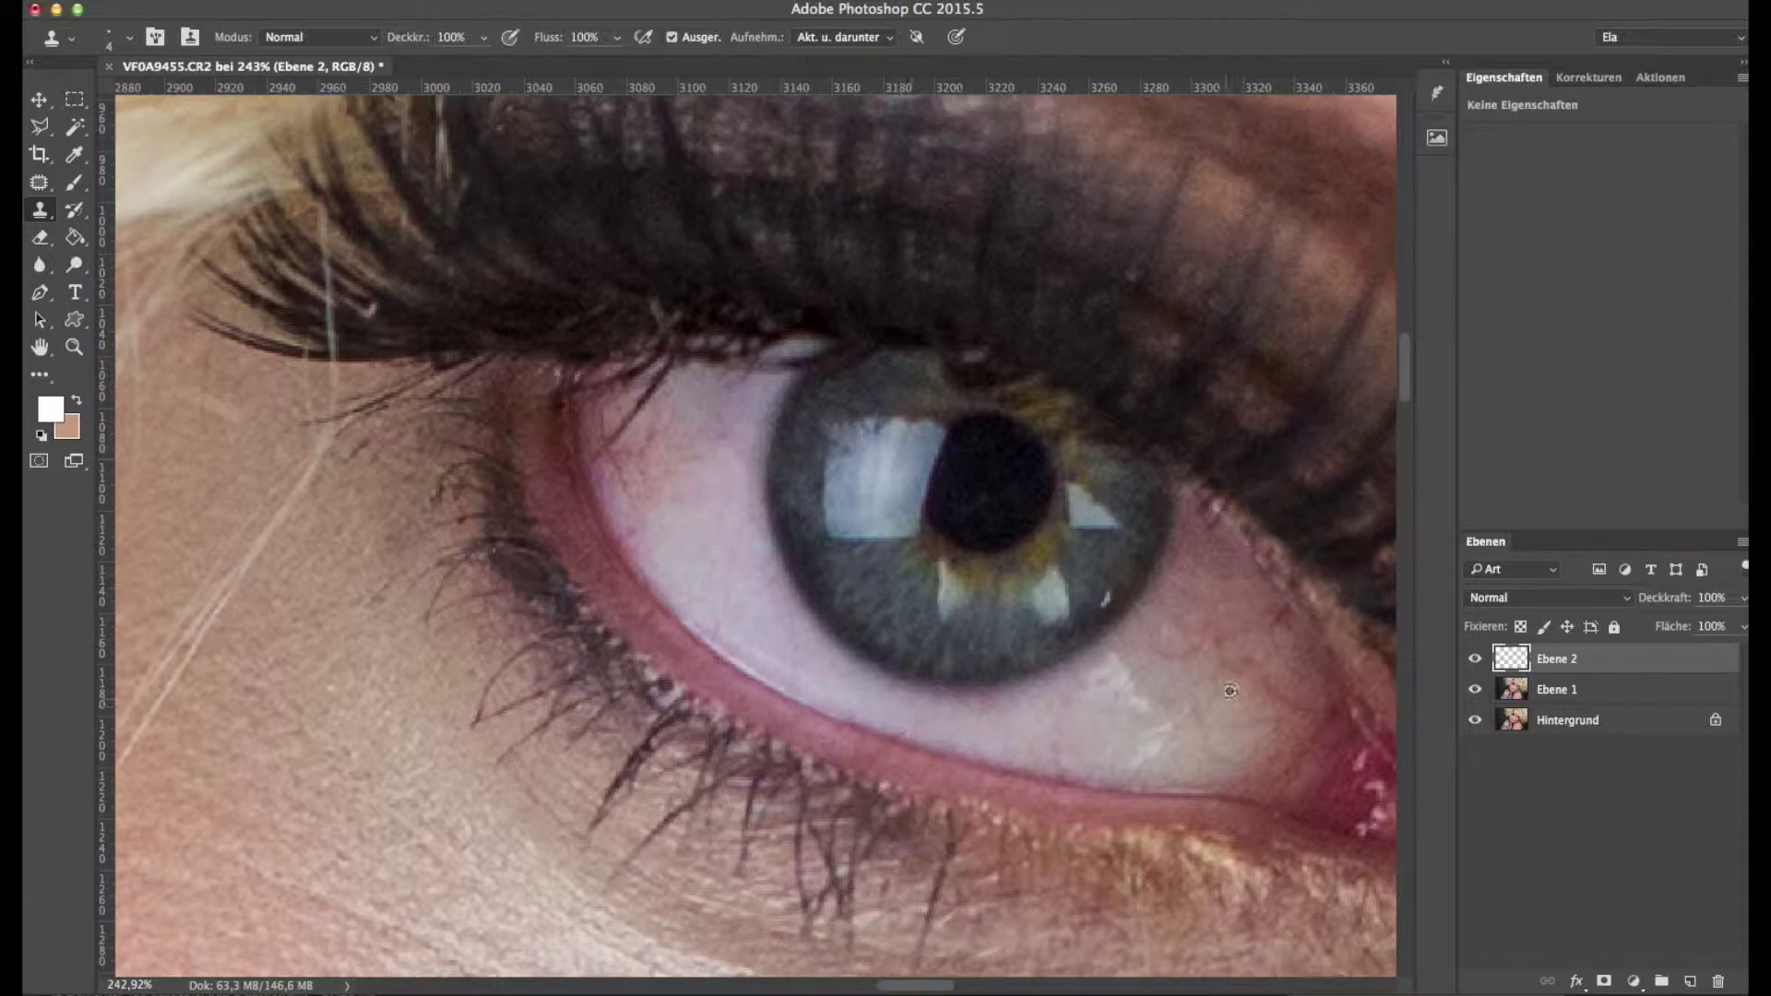
pyautogui.hscroll(10, 754, 535)
pyautogui.scroll(-3, 754, 535)
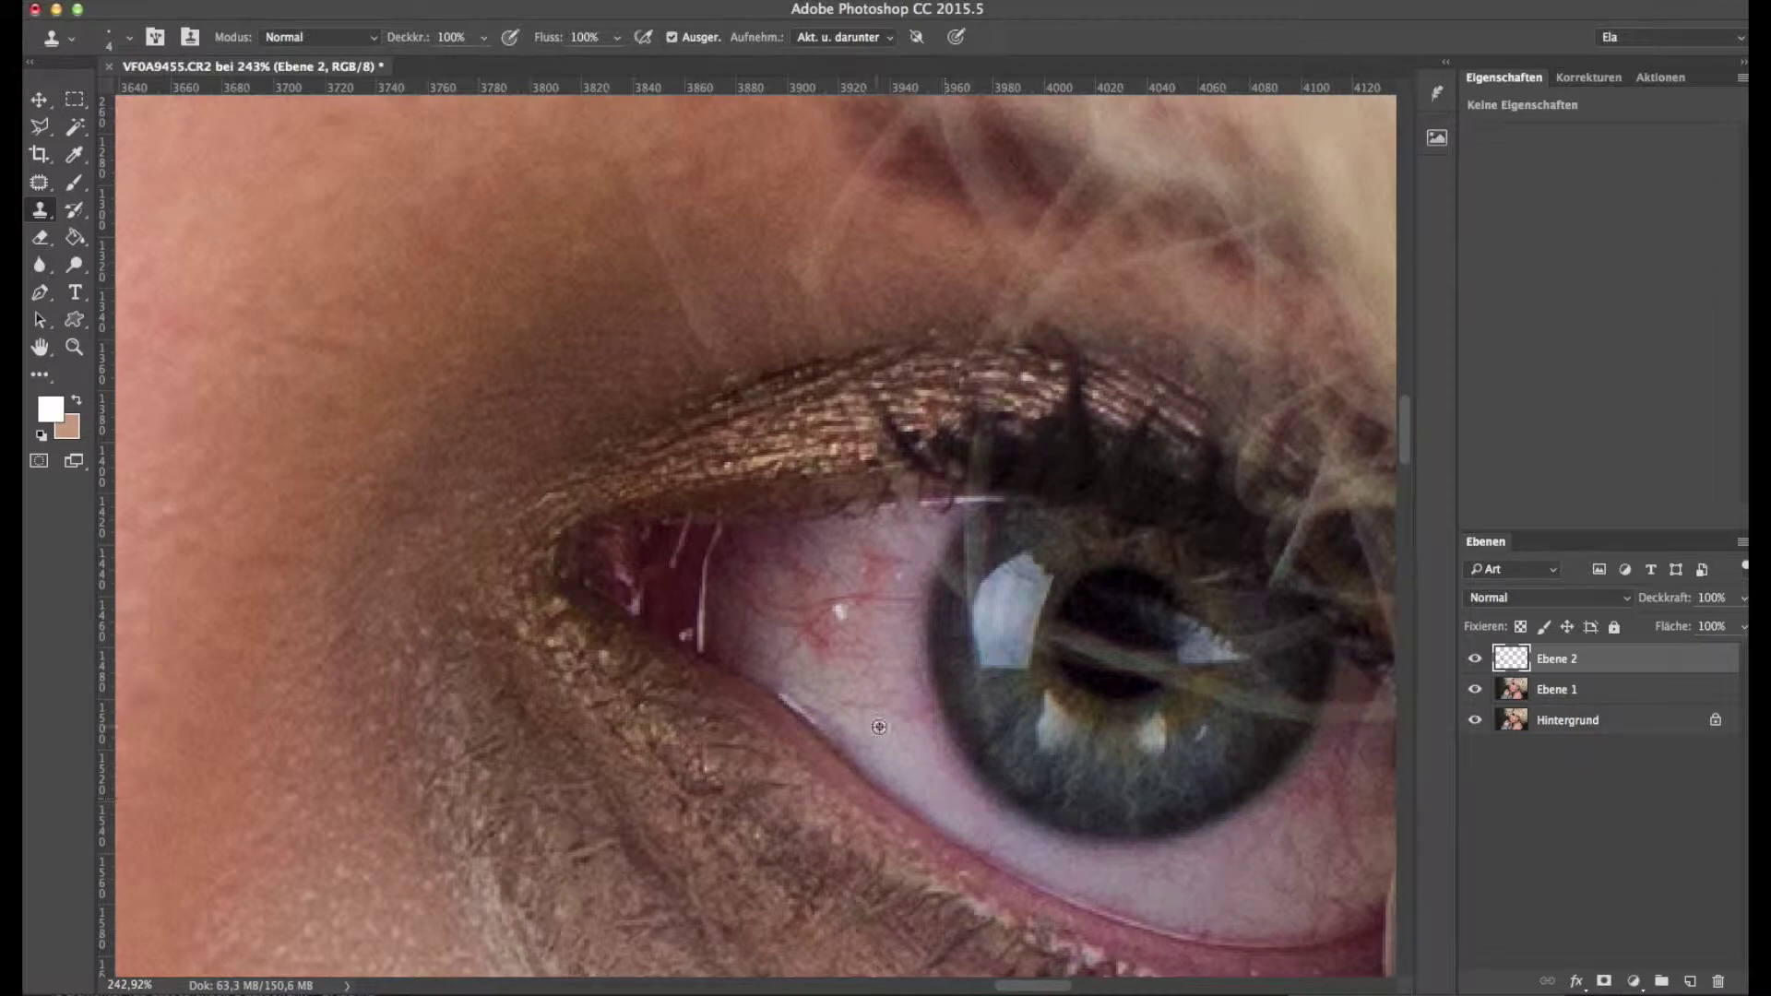
pyautogui.scroll(-10, 821, 640)
pyautogui.scroll(6, 929, 630)
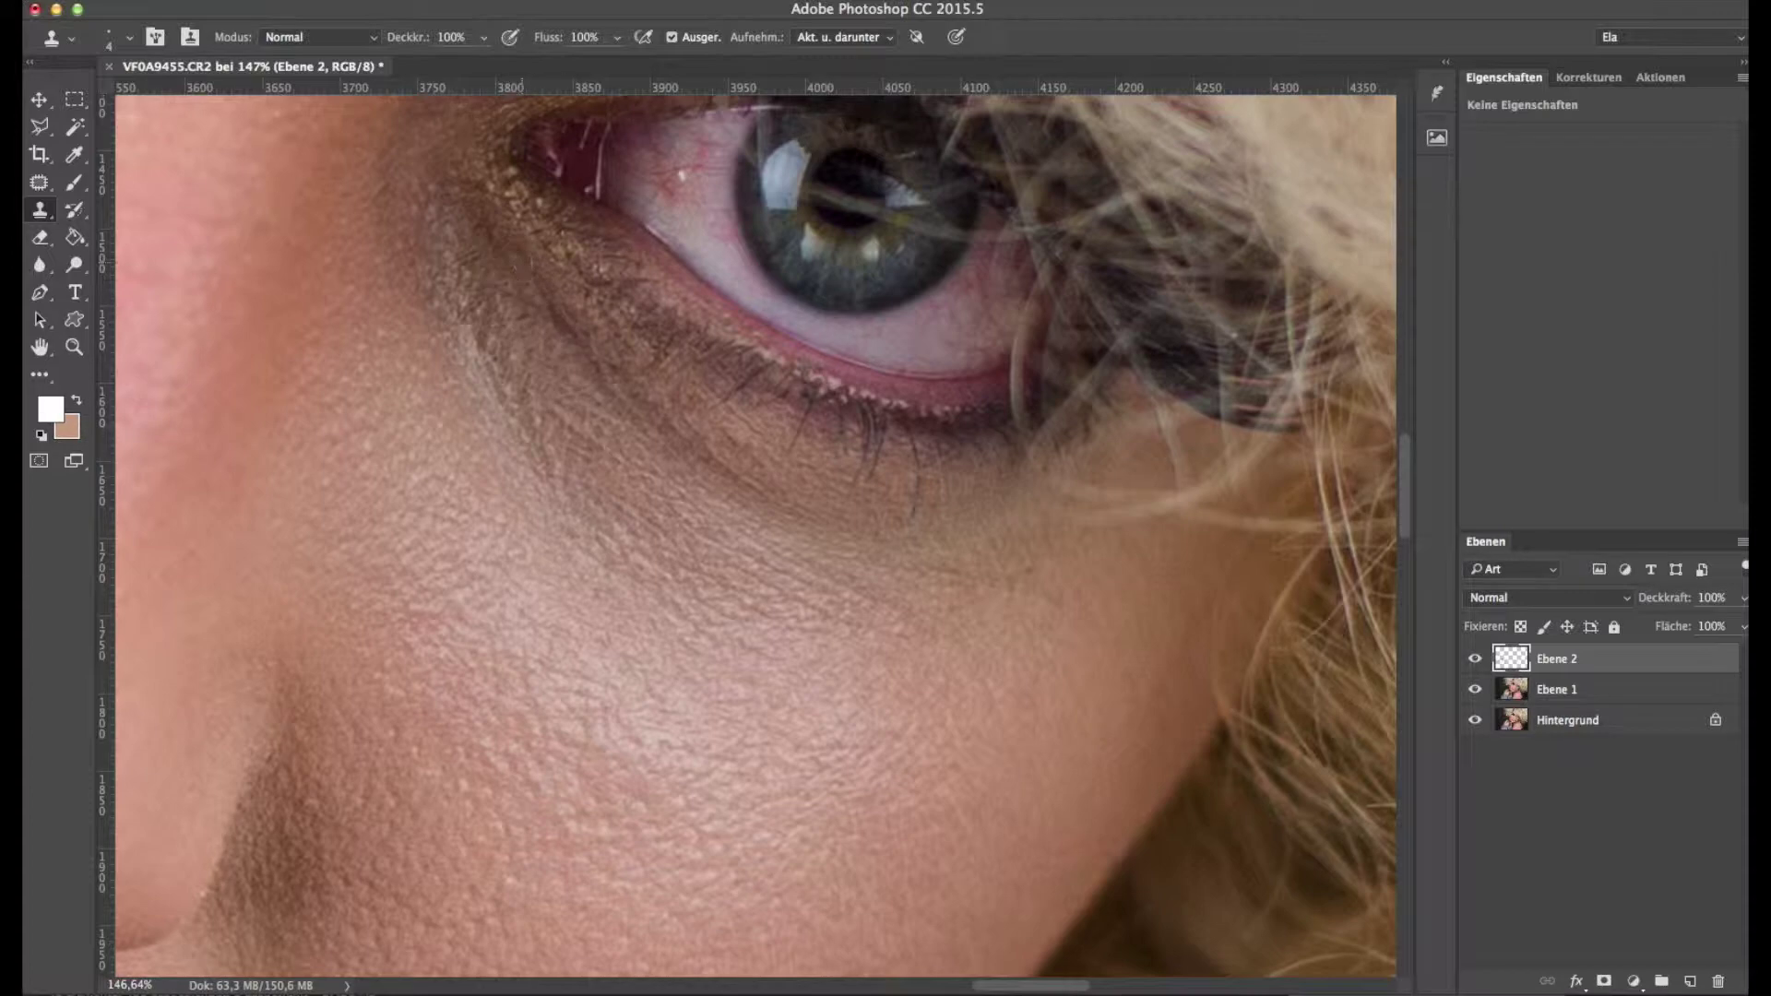
# Step: Clone away small skin flaws beneath the partly hair-covered eye, beside the mouth corner and on the chin
pyautogui.scroll(-6, 639, 498)
pyautogui.hscroll(-2, 572, 479)
pyautogui.hscroll(-12, 595, 401)
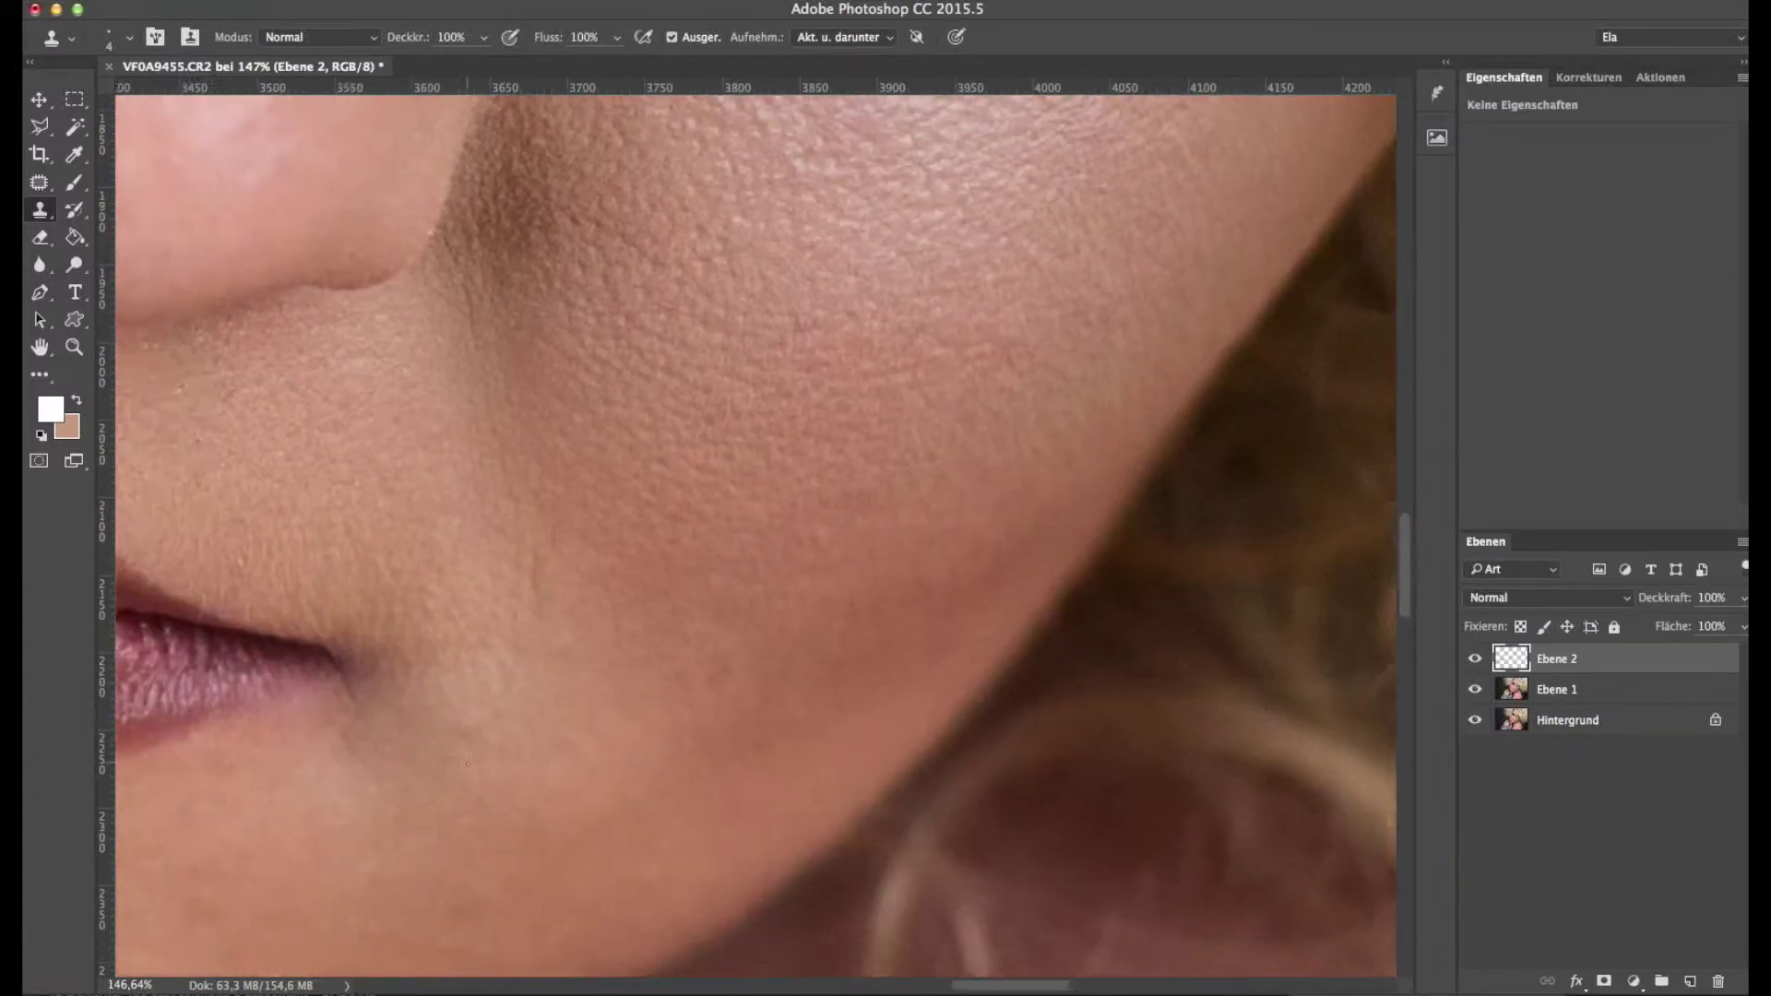
pyautogui.scroll(-8, 596, 401)
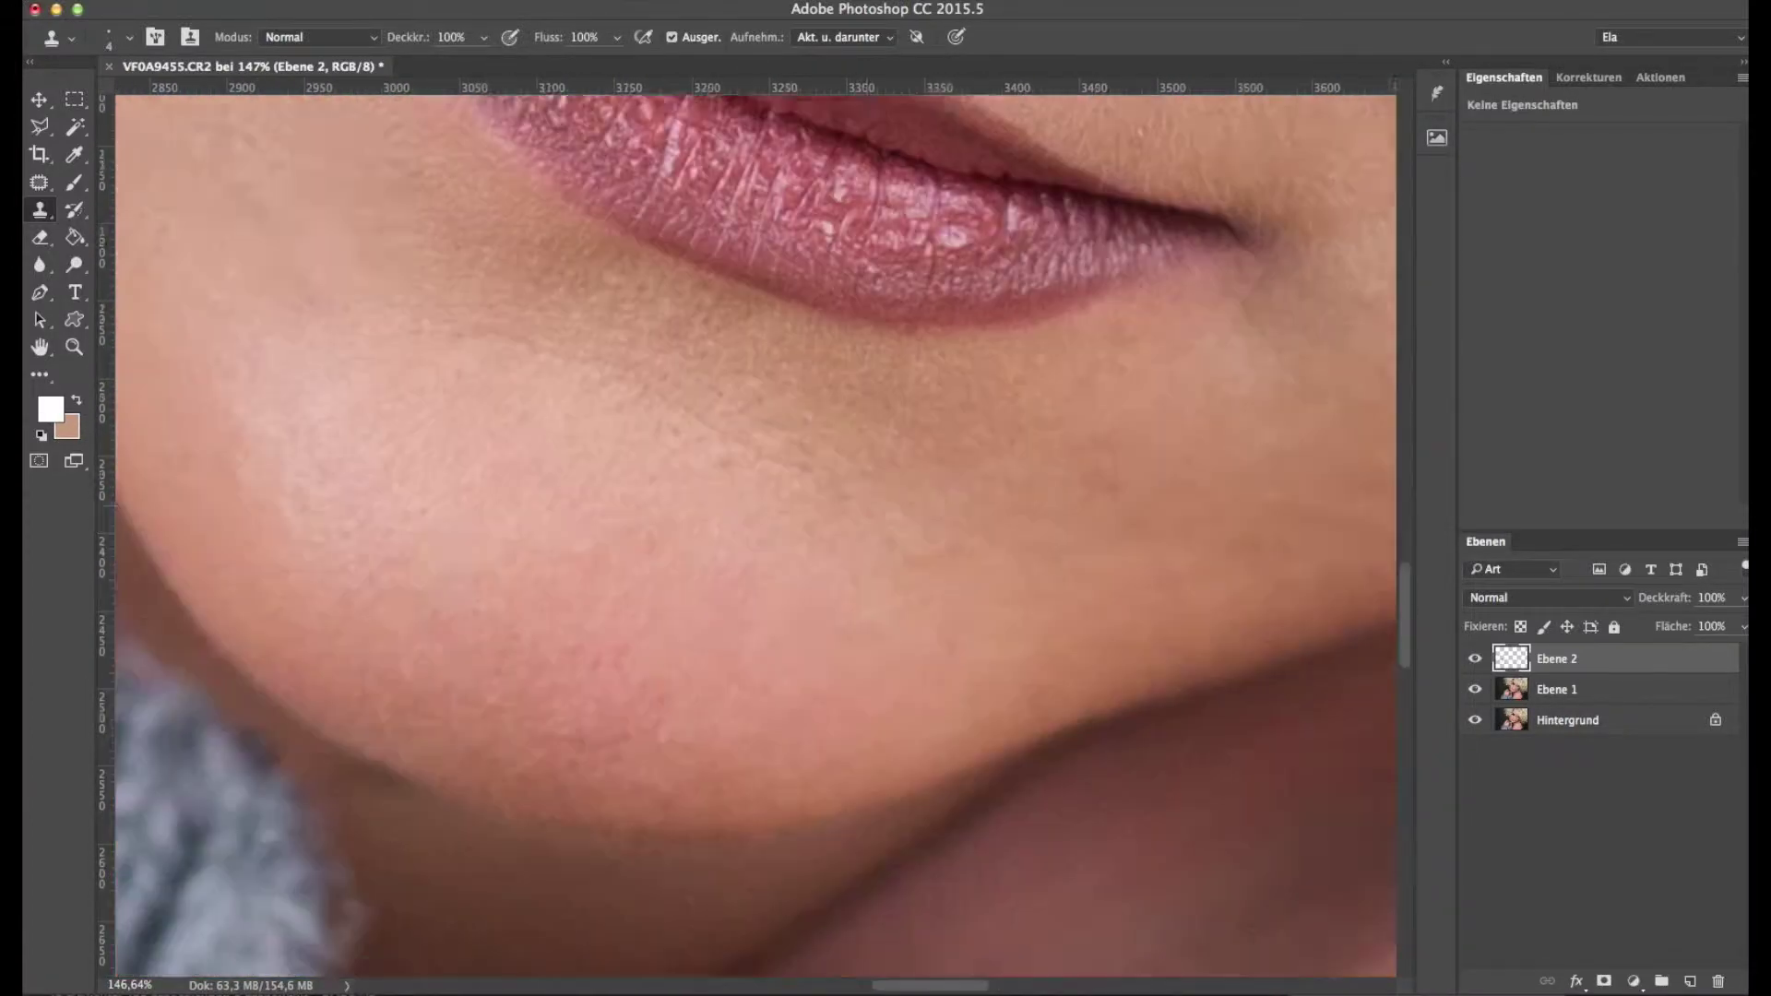
pyautogui.hscroll(-2, 596, 401)
pyautogui.scroll(-5, 733, 747)
# Step: Clean up the upper cheek and the skin beneath the fully visible eye with a 7 px Clone Stamp
pyautogui.scroll(8, 778, 443)
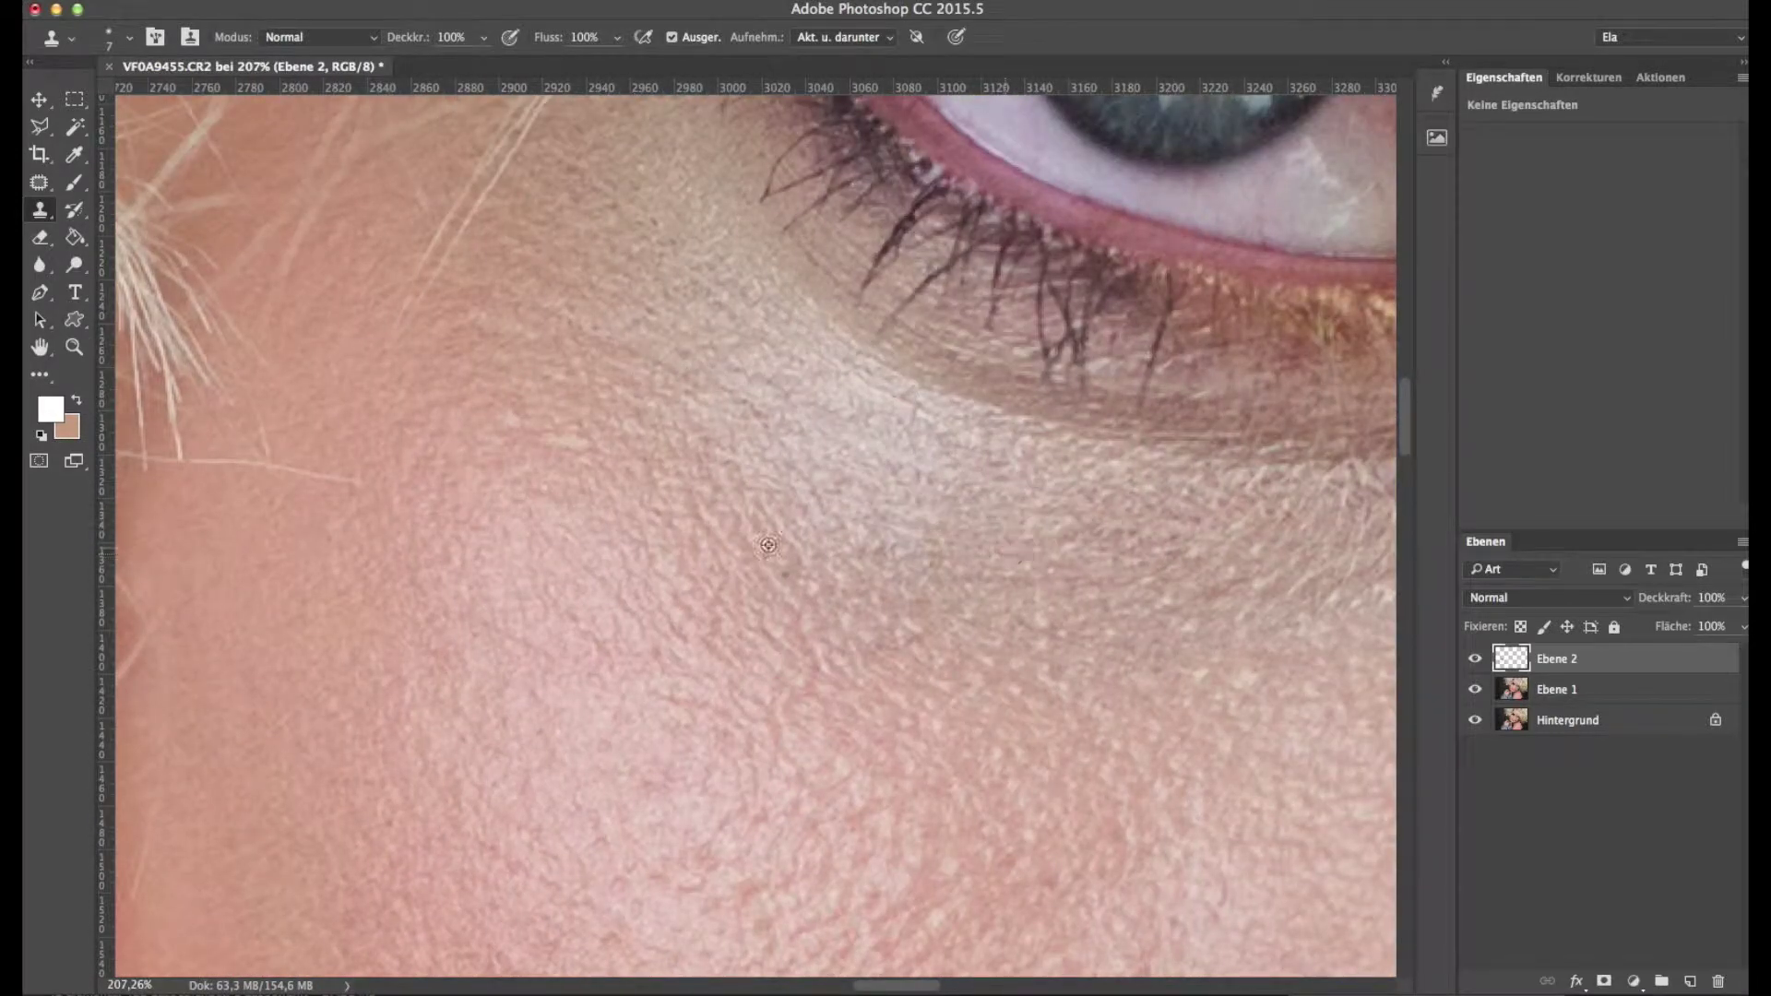
pyautogui.hscroll(4, 769, 421)
pyautogui.scroll(2, 769, 420)
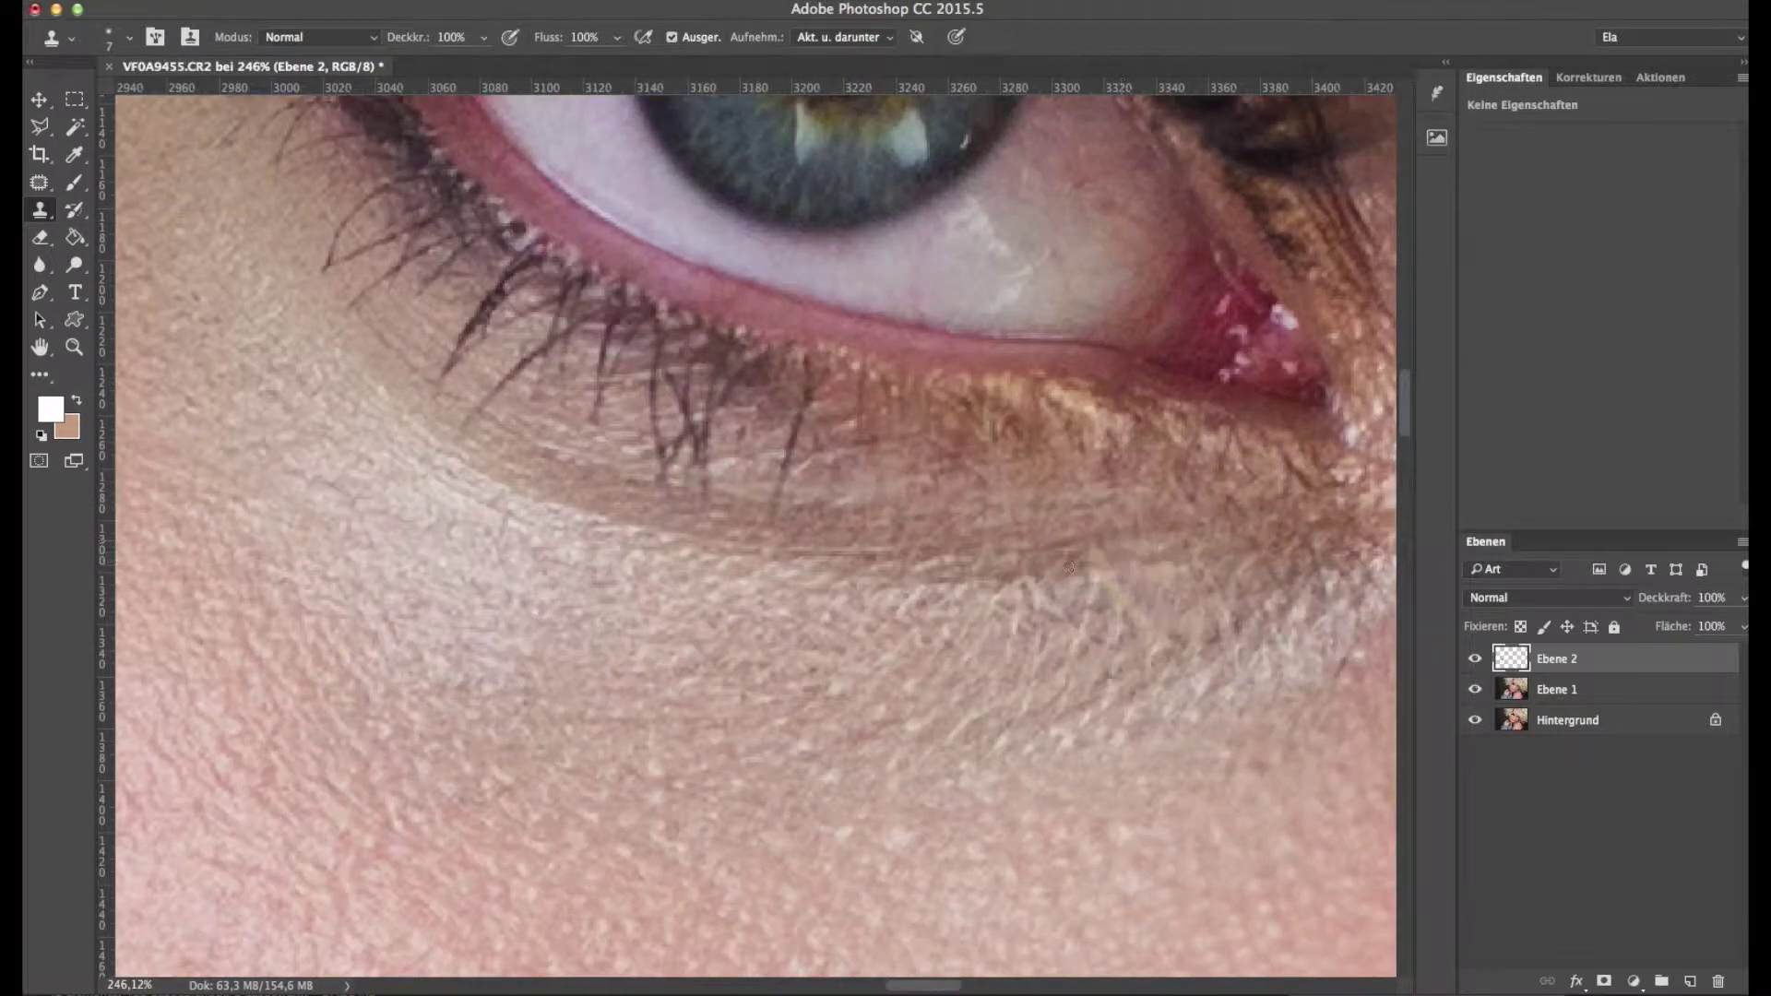
pyautogui.scroll(-5, 1030, 600)
# Step: Clone out the stray hairs crossing the forehead above the eyebrow with a 15 px Clone Stamp
pyautogui.scroll(4, 801, 403)
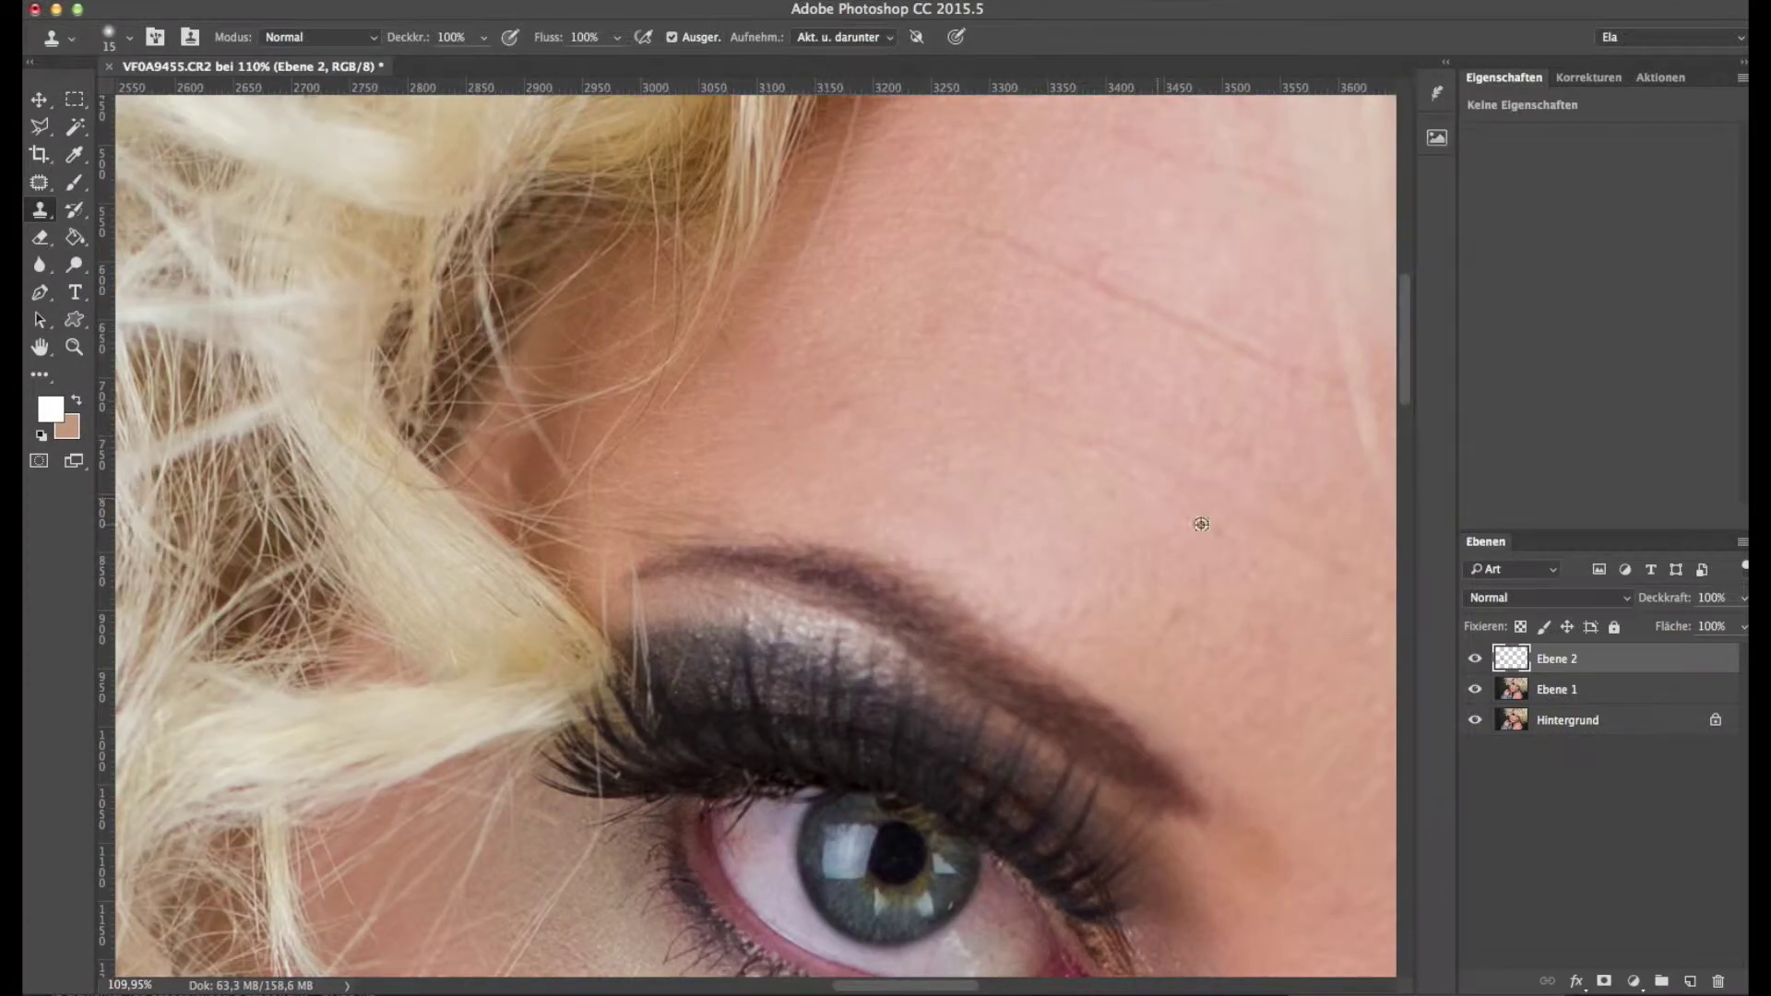
pyautogui.hscroll(5, 1135, 582)
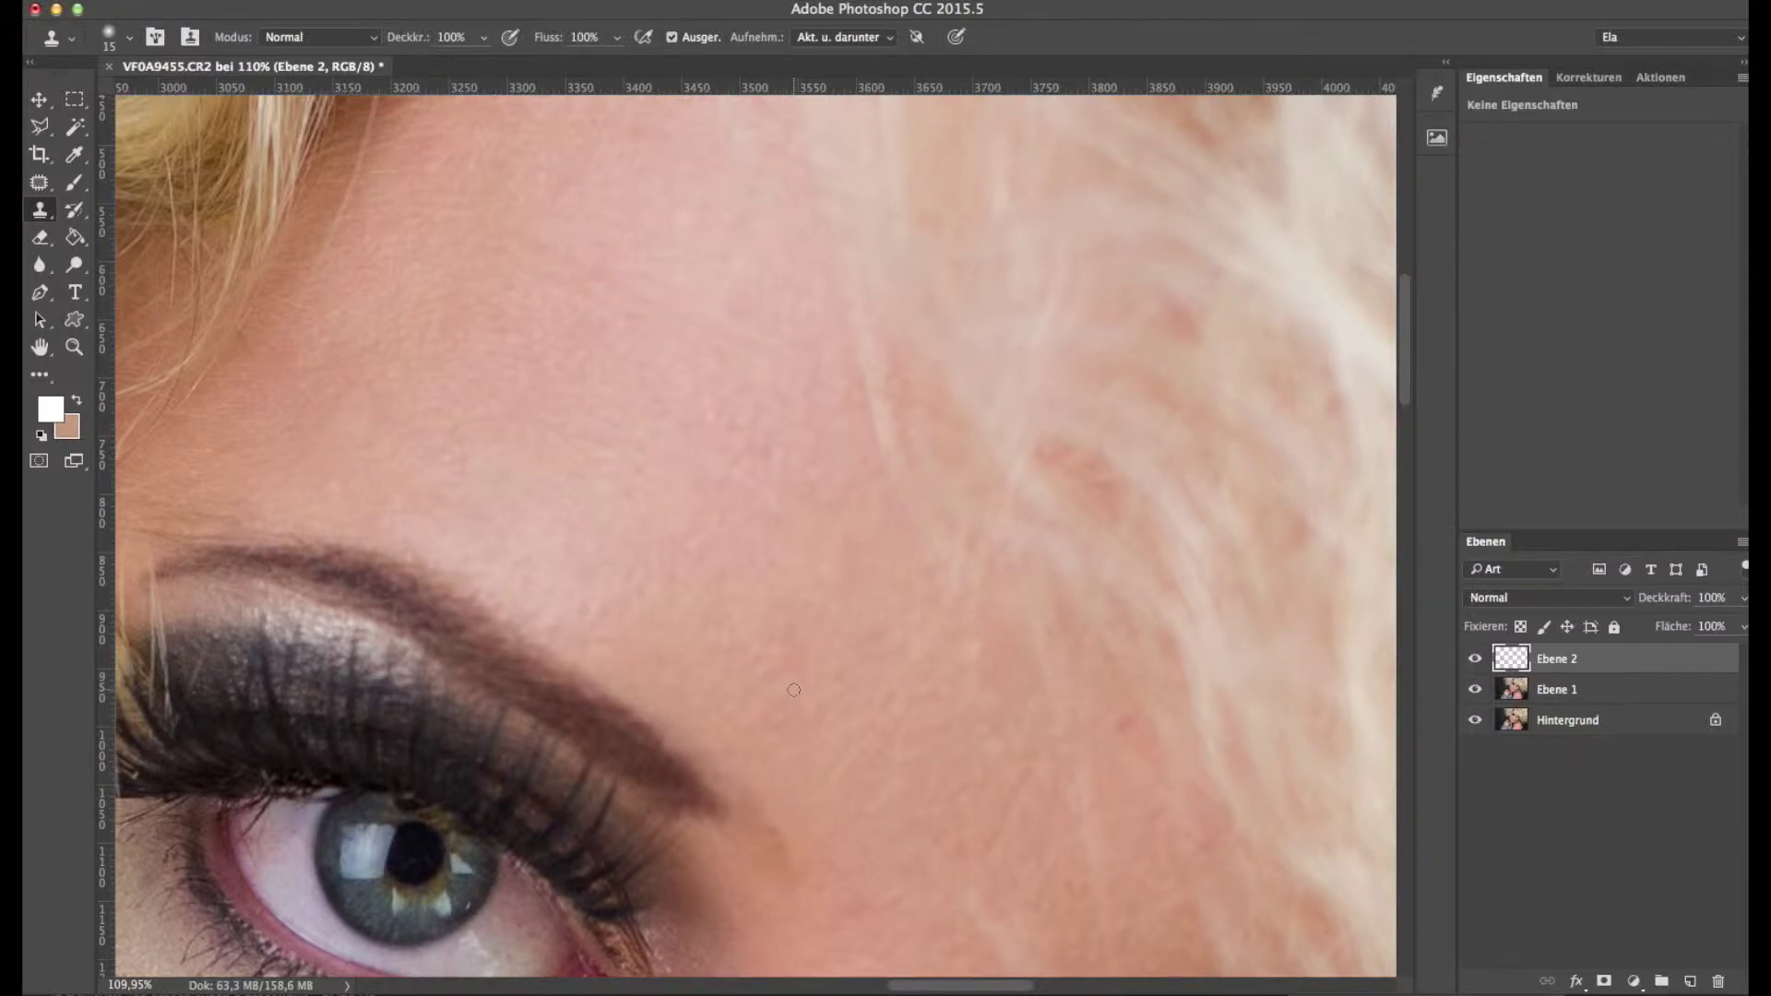
pyautogui.scroll(2, 854, 588)
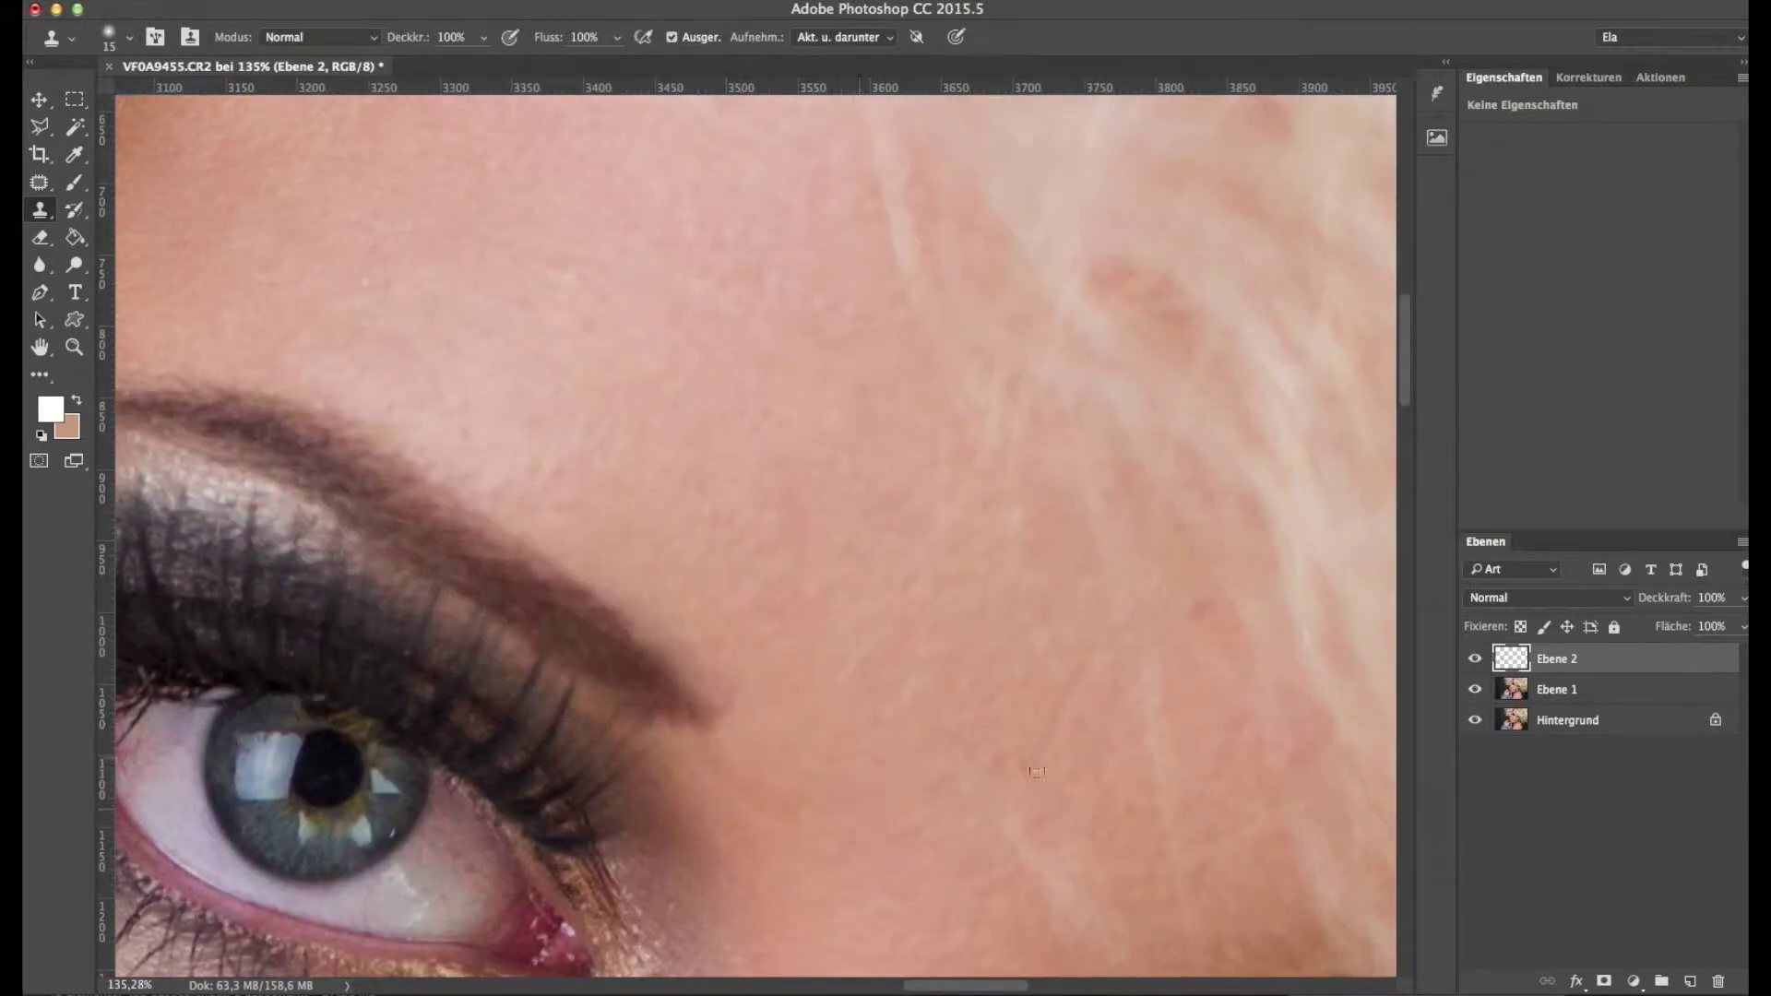
# Step: Enlarge the Clone Stamp to 39 px and retouch the skin beside the inner end of the eyebrow
pyautogui.scroll(-5, 820, 749)
pyautogui.rightClick(780, 749)
pyautogui.moveTo(897, 642); pyautogui.dragTo(910, 641)
pyautogui.click(779, 748)
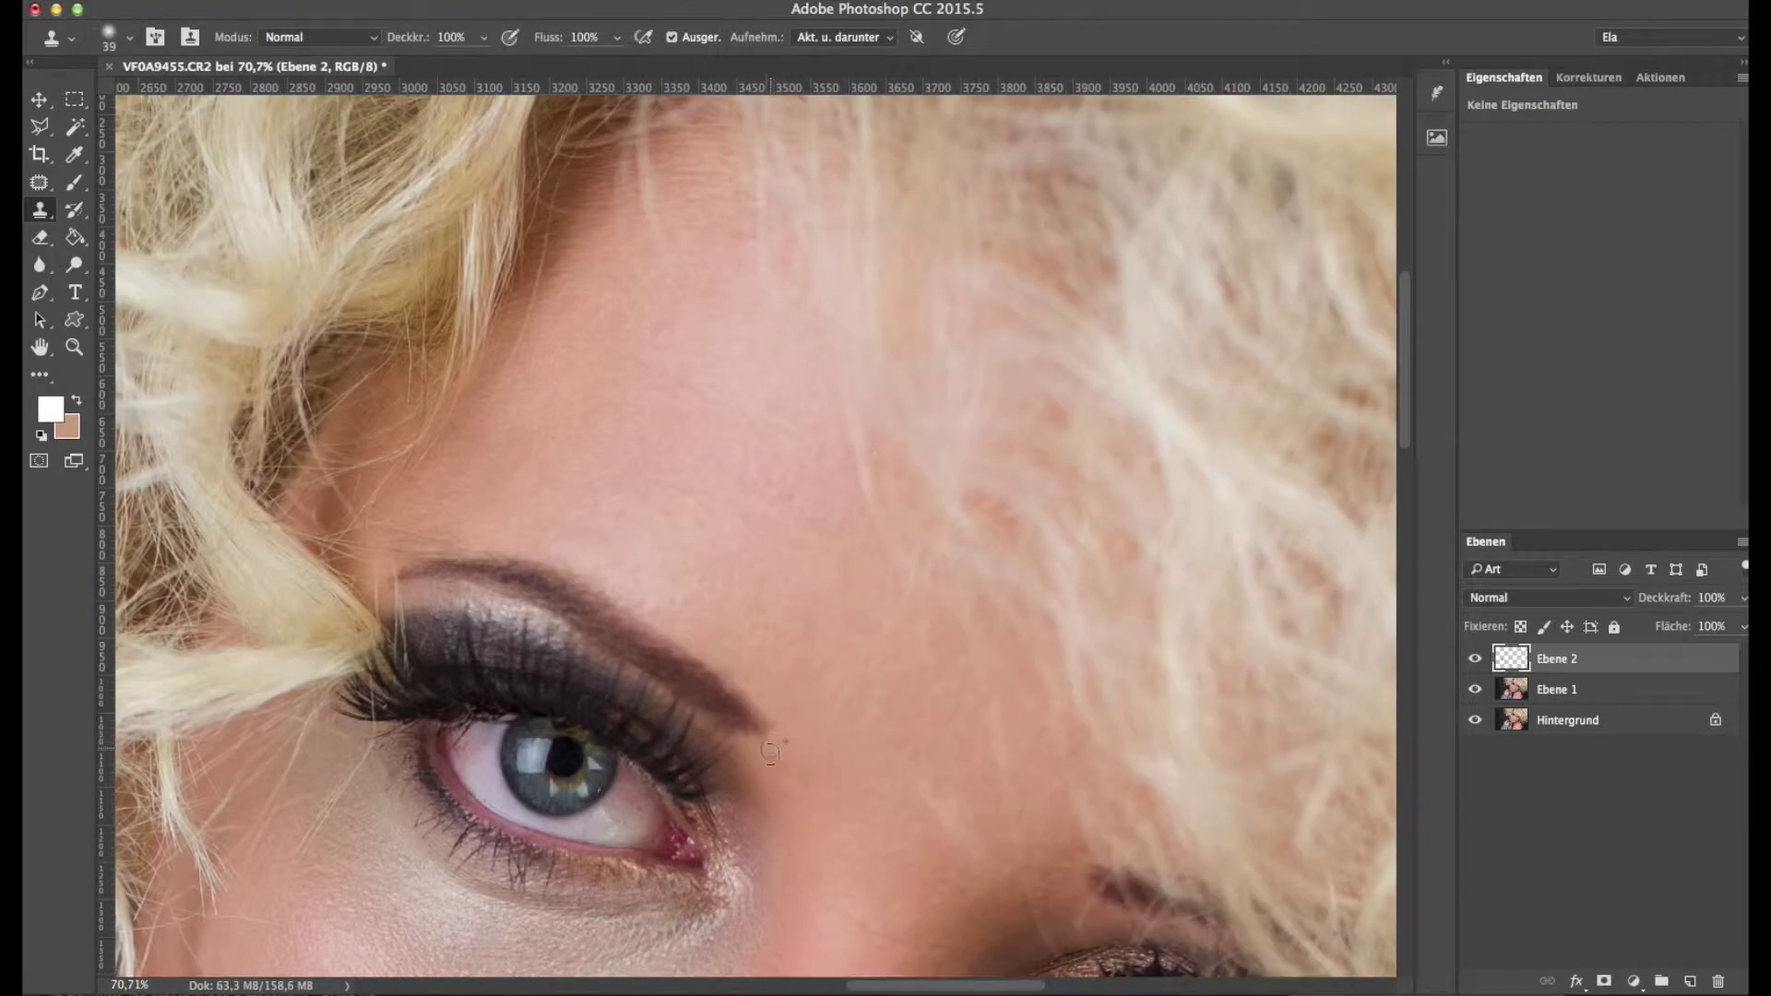
# Step: Reduce the Clone Stamp to 25 px and retouch the skin around the partly hair-covered eye
pyautogui.scroll(-5, 683, 558)
pyautogui.hscroll(3, 682, 558)
pyautogui.scroll(4, 682, 558)
pyautogui.press('[')
pyautogui.press('[')
pyautogui.press('[')
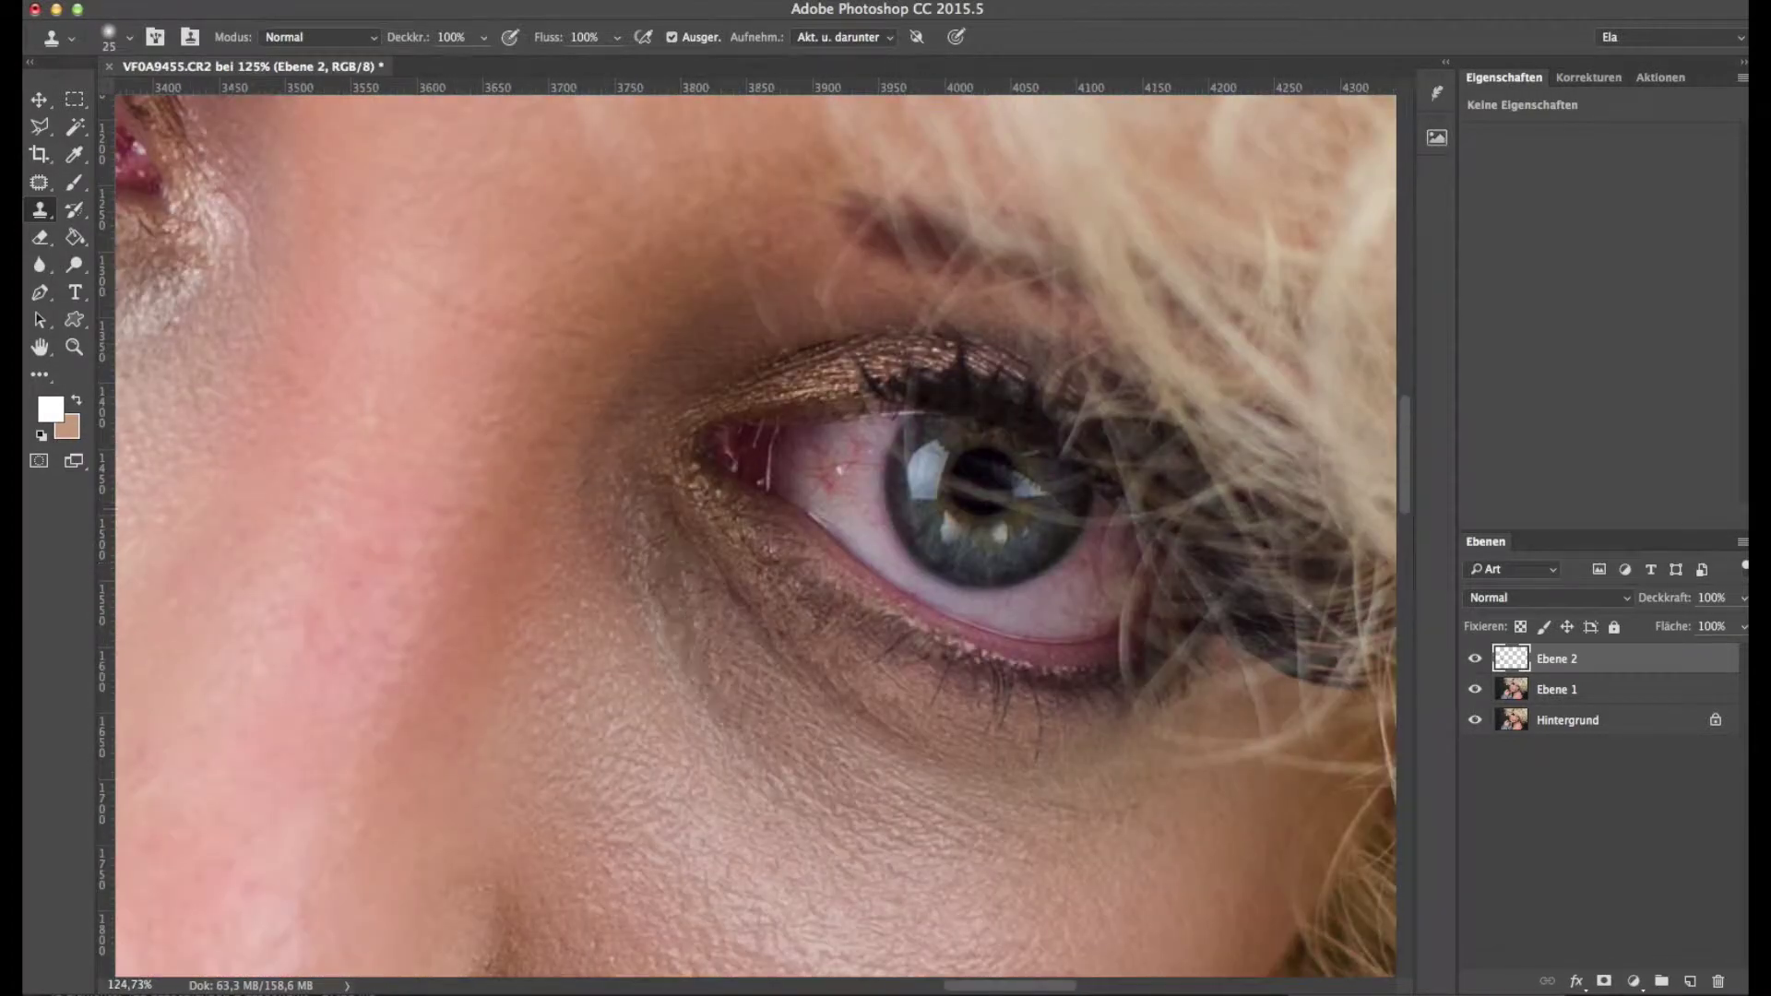
# Step: Clone out the spots on the bare shoulder with the 25 px Clone Stamp and check the whole portrait
pyautogui.scroll(-8, 791, 729)
pyautogui.scroll(2, 922, 776)
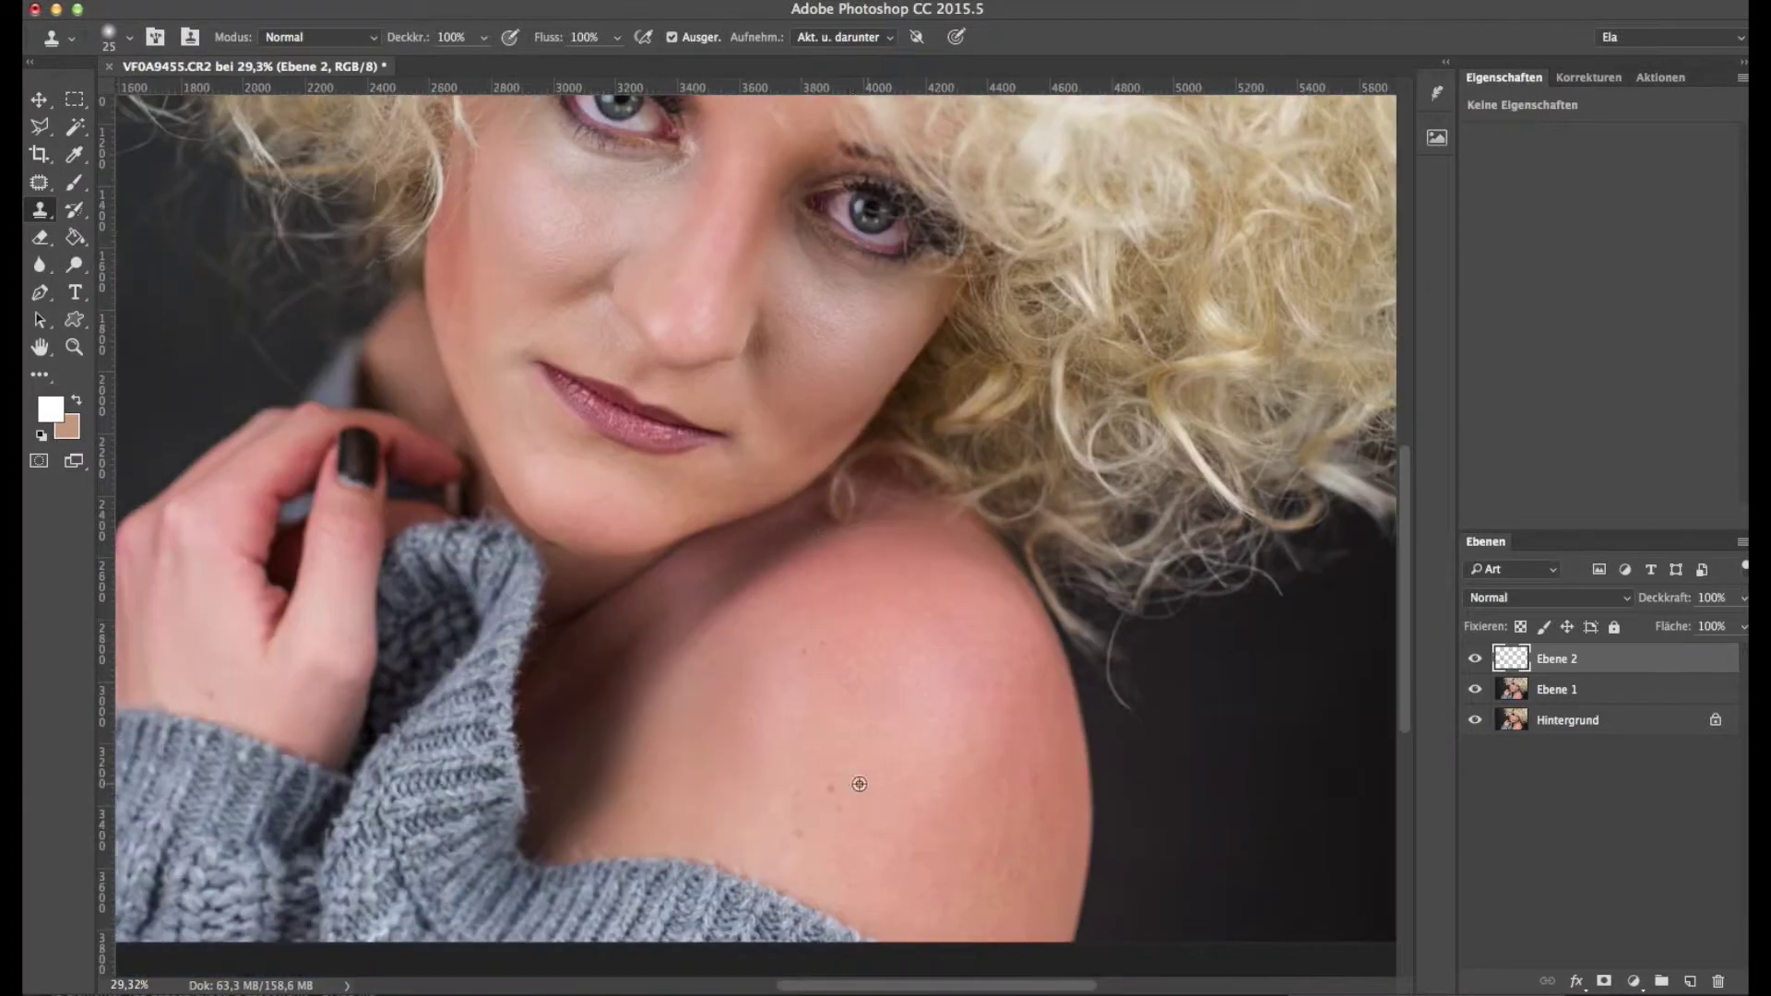
pyautogui.scroll(6, 569, 575)
pyautogui.scroll(-7, 597, 563)
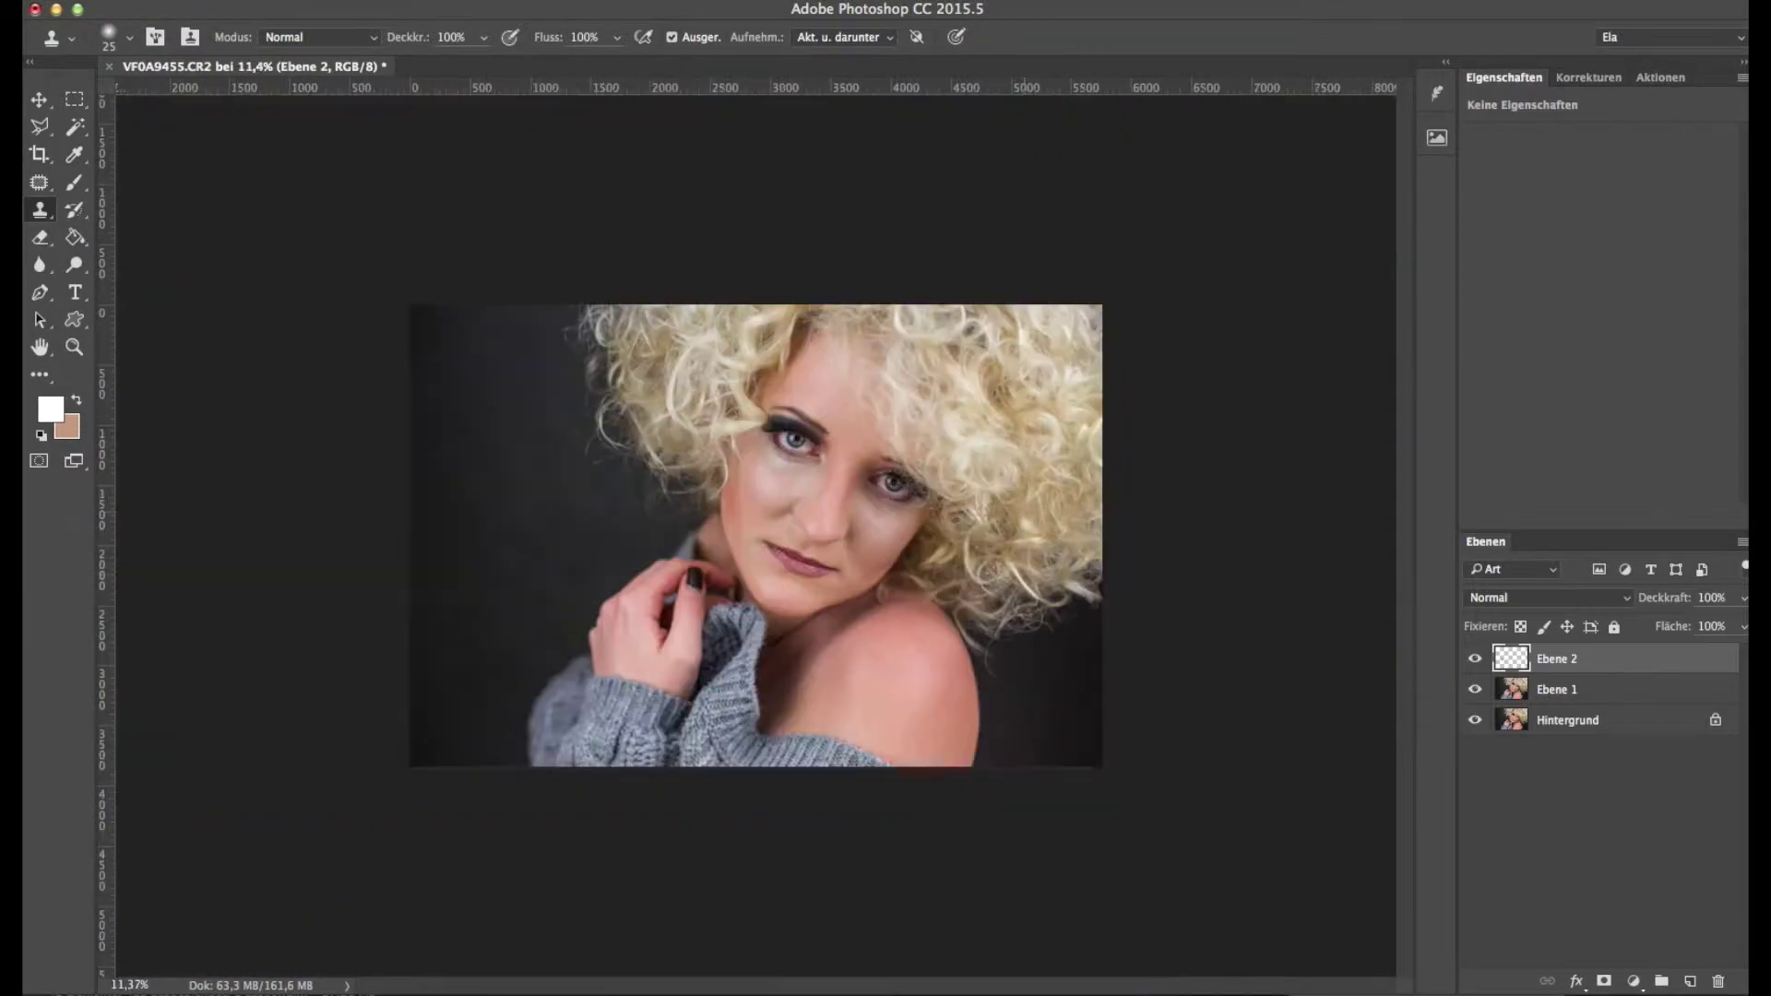
pyautogui.scroll(6, 722, 546)
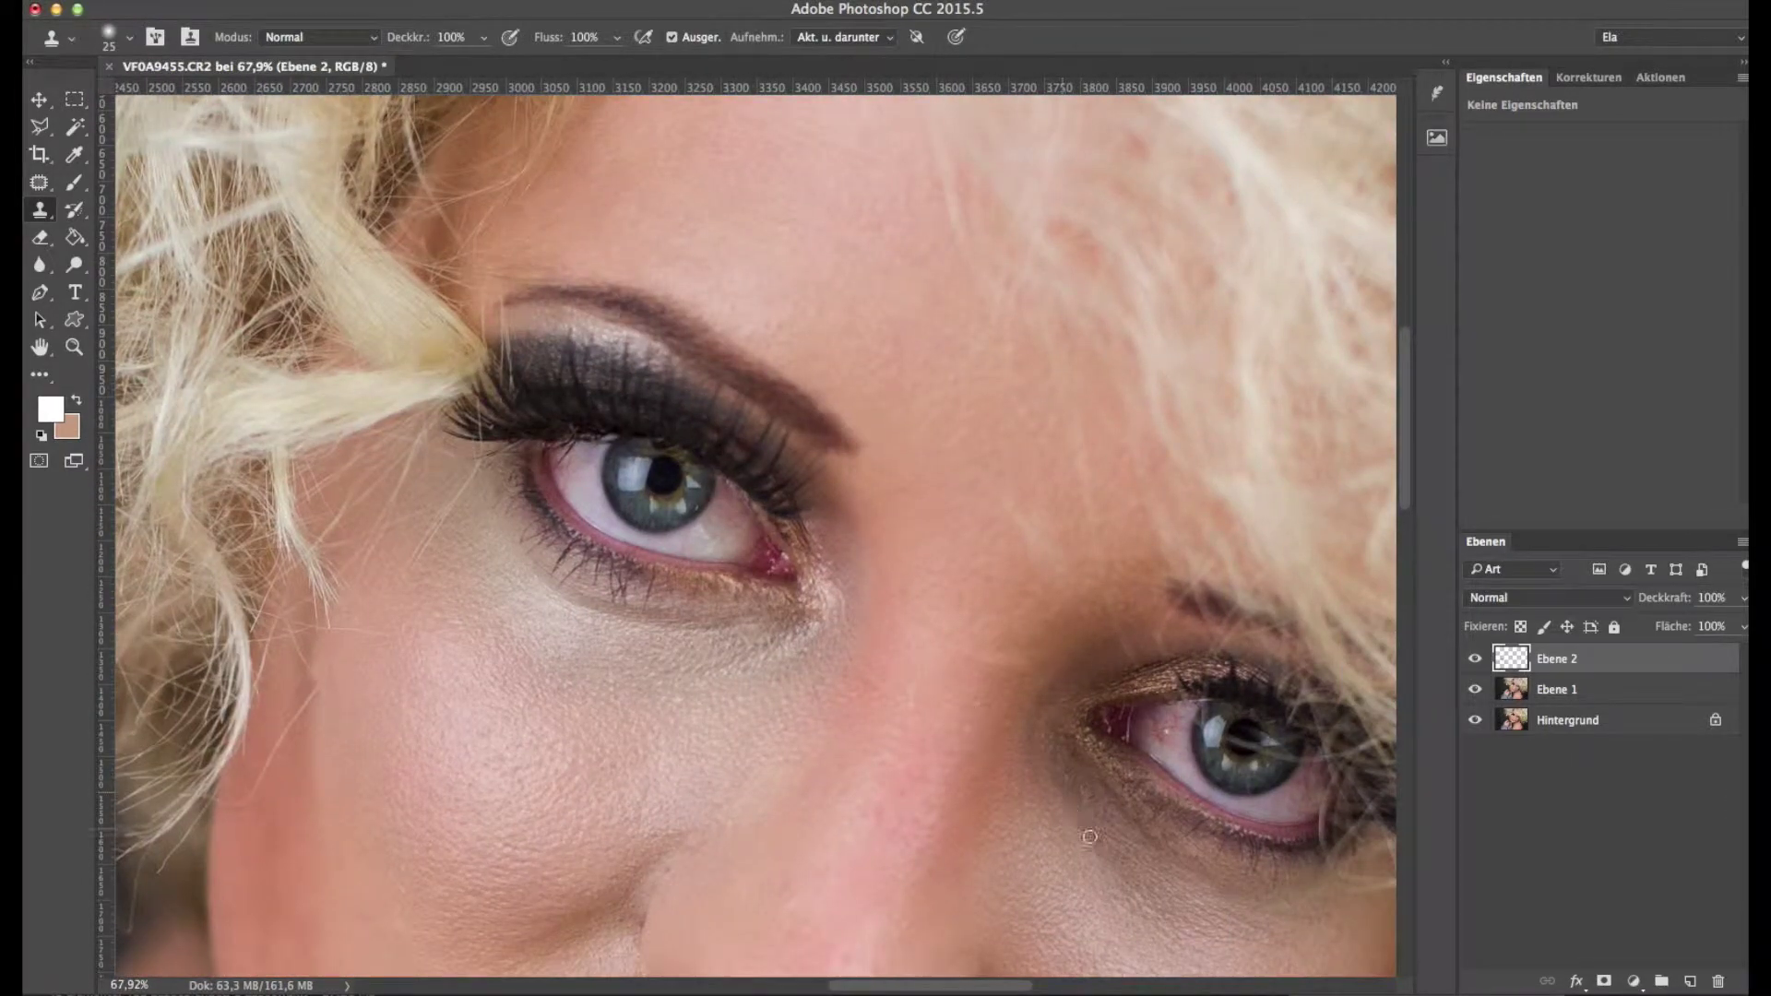
# Step: Add a new layer on top, set its blend mode to Weiches Licht and activate the Brush tool
pyautogui.scroll(-8, 1063, 783)
pyautogui.click(1689, 981)
pyautogui.click(1550, 597)
pyautogui.click(1522, 927)
pyautogui.click(74, 182)
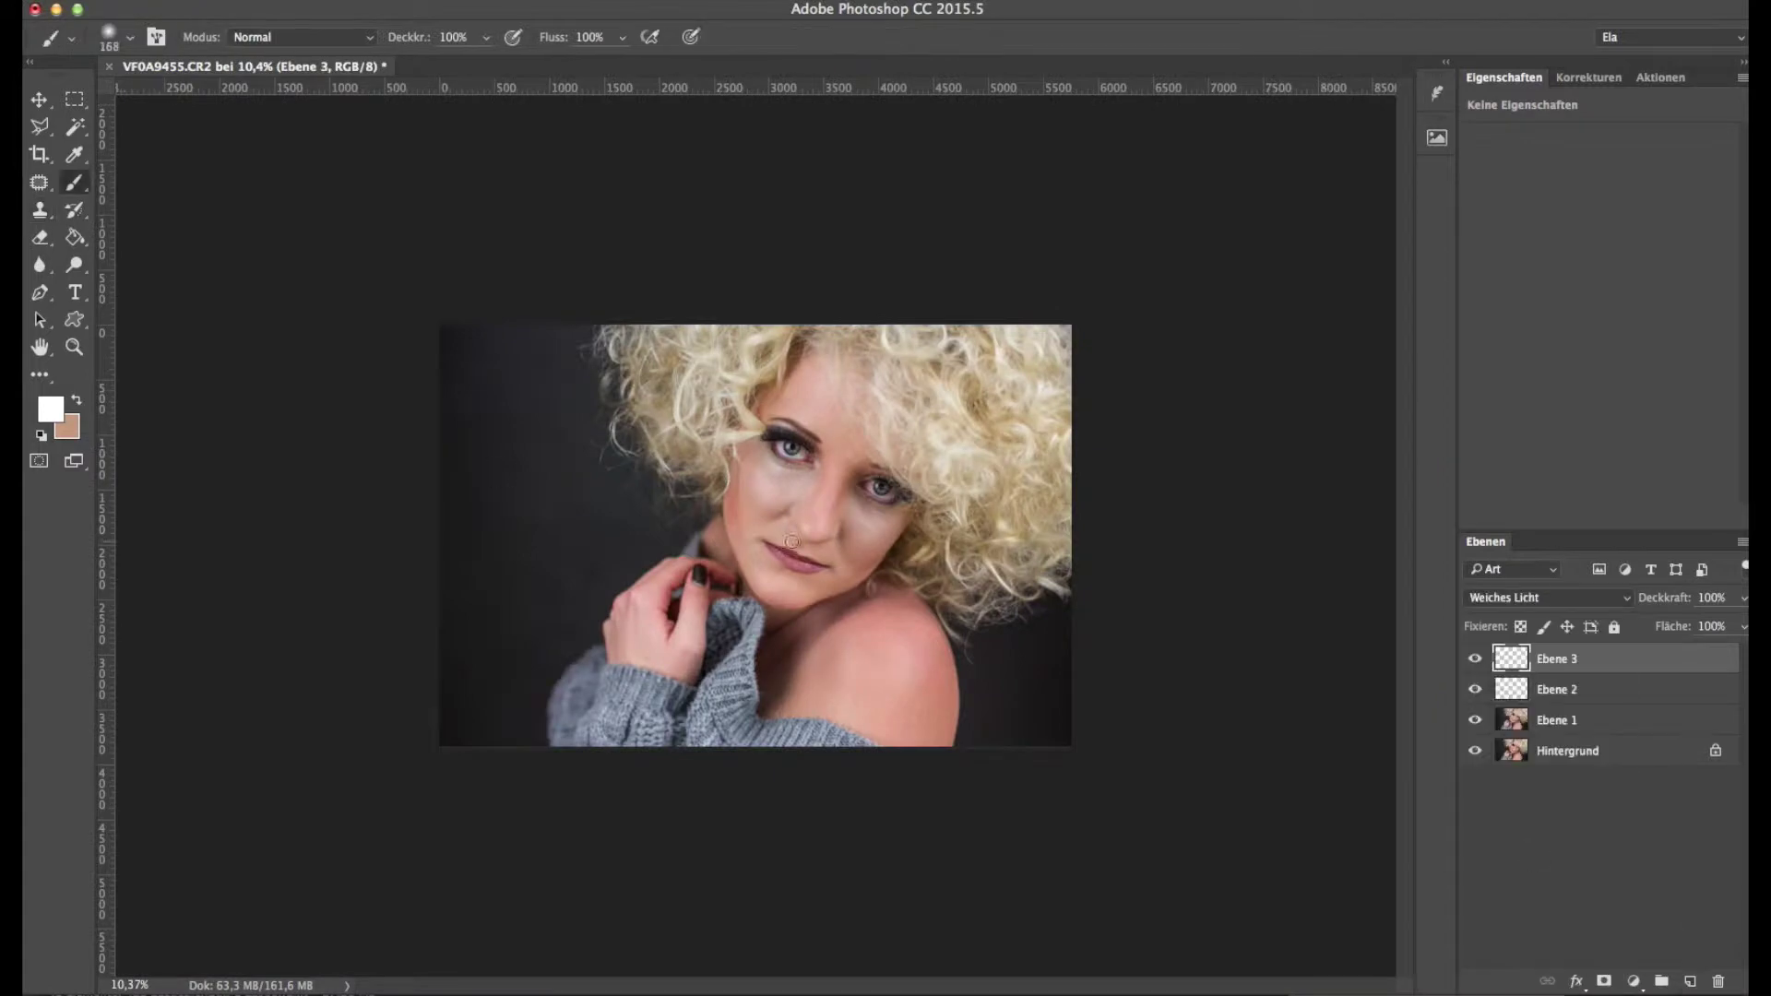
# Step: Tint the skin with a pink tone sampled from the face, using a 200 px brush at 21% opacity
pyautogui.scroll(6, 793, 505)
pyautogui.keyDown('alt'); pyautogui.click(891, 506); pyautogui.keyUp('alt')
pyautogui.click(486, 38)
pyautogui.moveTo(487, 70); pyautogui.dragTo(411, 70)
pyautogui.press('[')
pyautogui.press('[')
pyautogui.press('[')
pyautogui.press('[')
pyautogui.press('[')
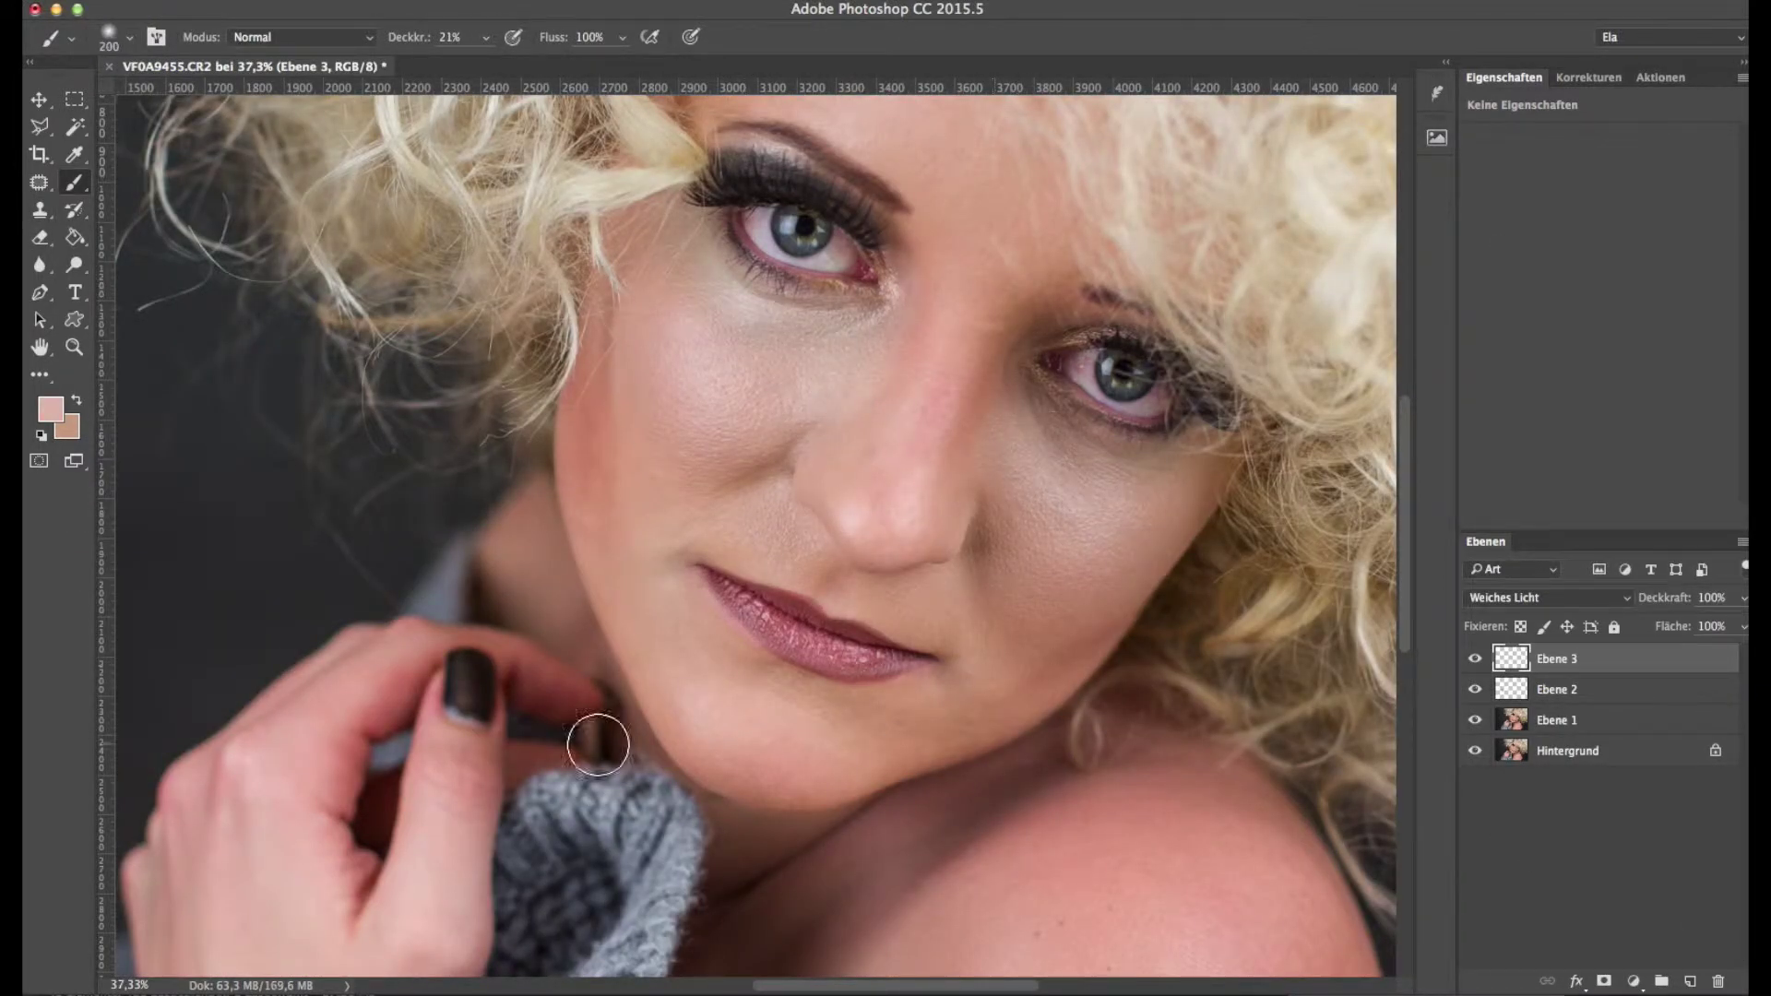
# Step: Add another layer in Weiches Licht mode and fill it with neutral grey for dodging and burning
pyautogui.scroll(-8, 911, 513)
pyautogui.click(1689, 981)
pyautogui.click(1550, 598)
pyautogui.click(1522, 926)
pyautogui.click(189, 4)
pyautogui.click(197, 300)
pyautogui.click(1061, 369)
# Step: Lighten areas of the face with the Dodge tool at 22% exposure, reducing the brush to 90 px
pyautogui.click(74, 265)
pyautogui.scroll(5, 785, 519)
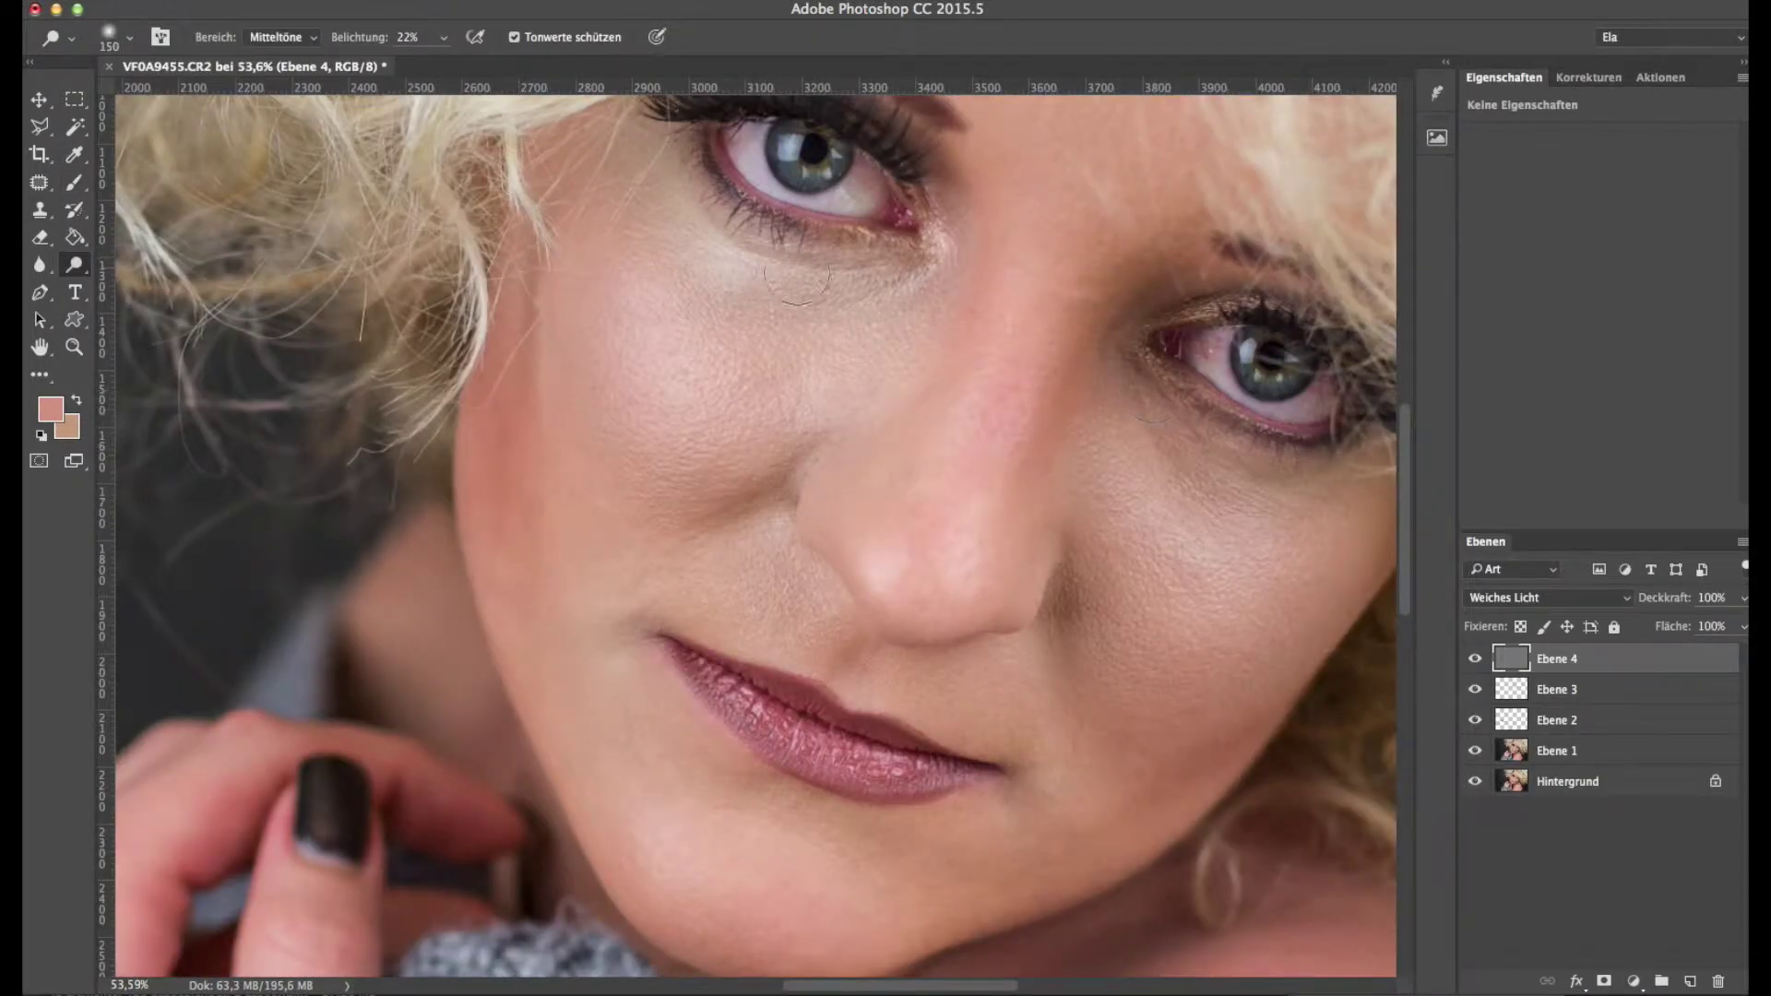
pyautogui.scroll(-5, 823, 461)
pyautogui.scroll(5, 853, 422)
pyautogui.press('[')
pyautogui.press('[')
pyautogui.press('[')
pyautogui.press('[')
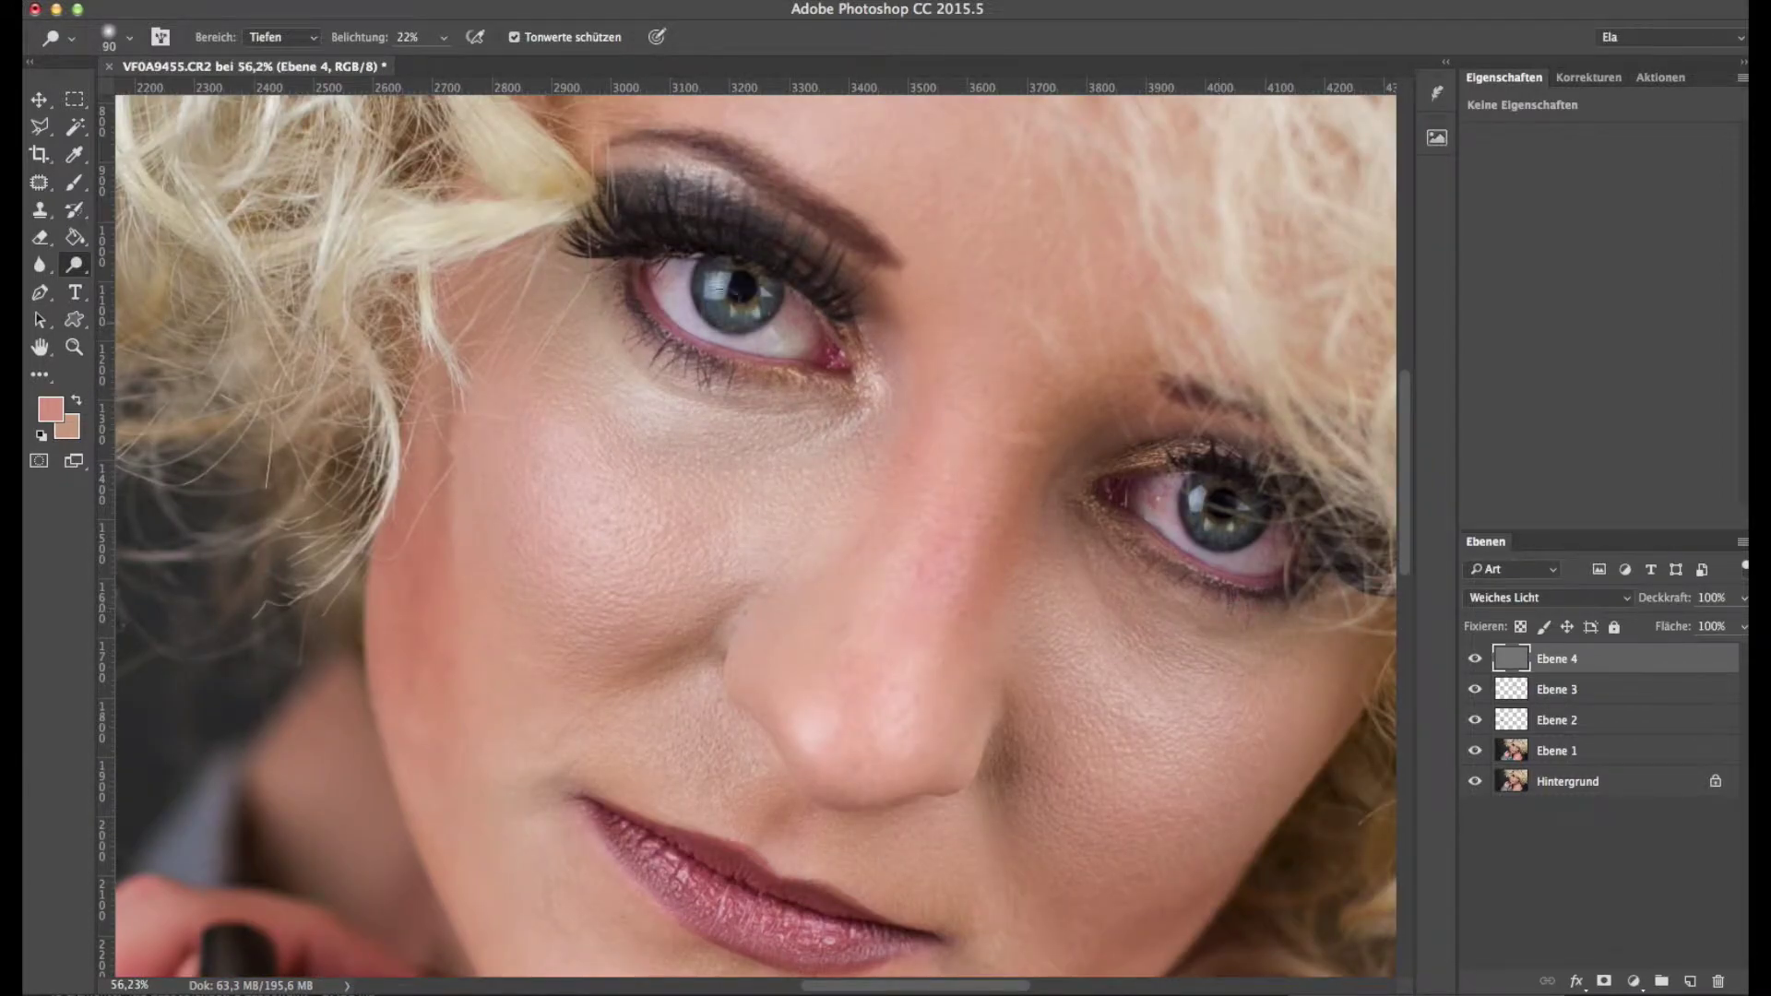
# Step: Dodge the midtones around the eyes with a 35 px brush, and switch to the Burn tool at 50% exposure
pyautogui.hotkey('shift', 'alt', 'm')
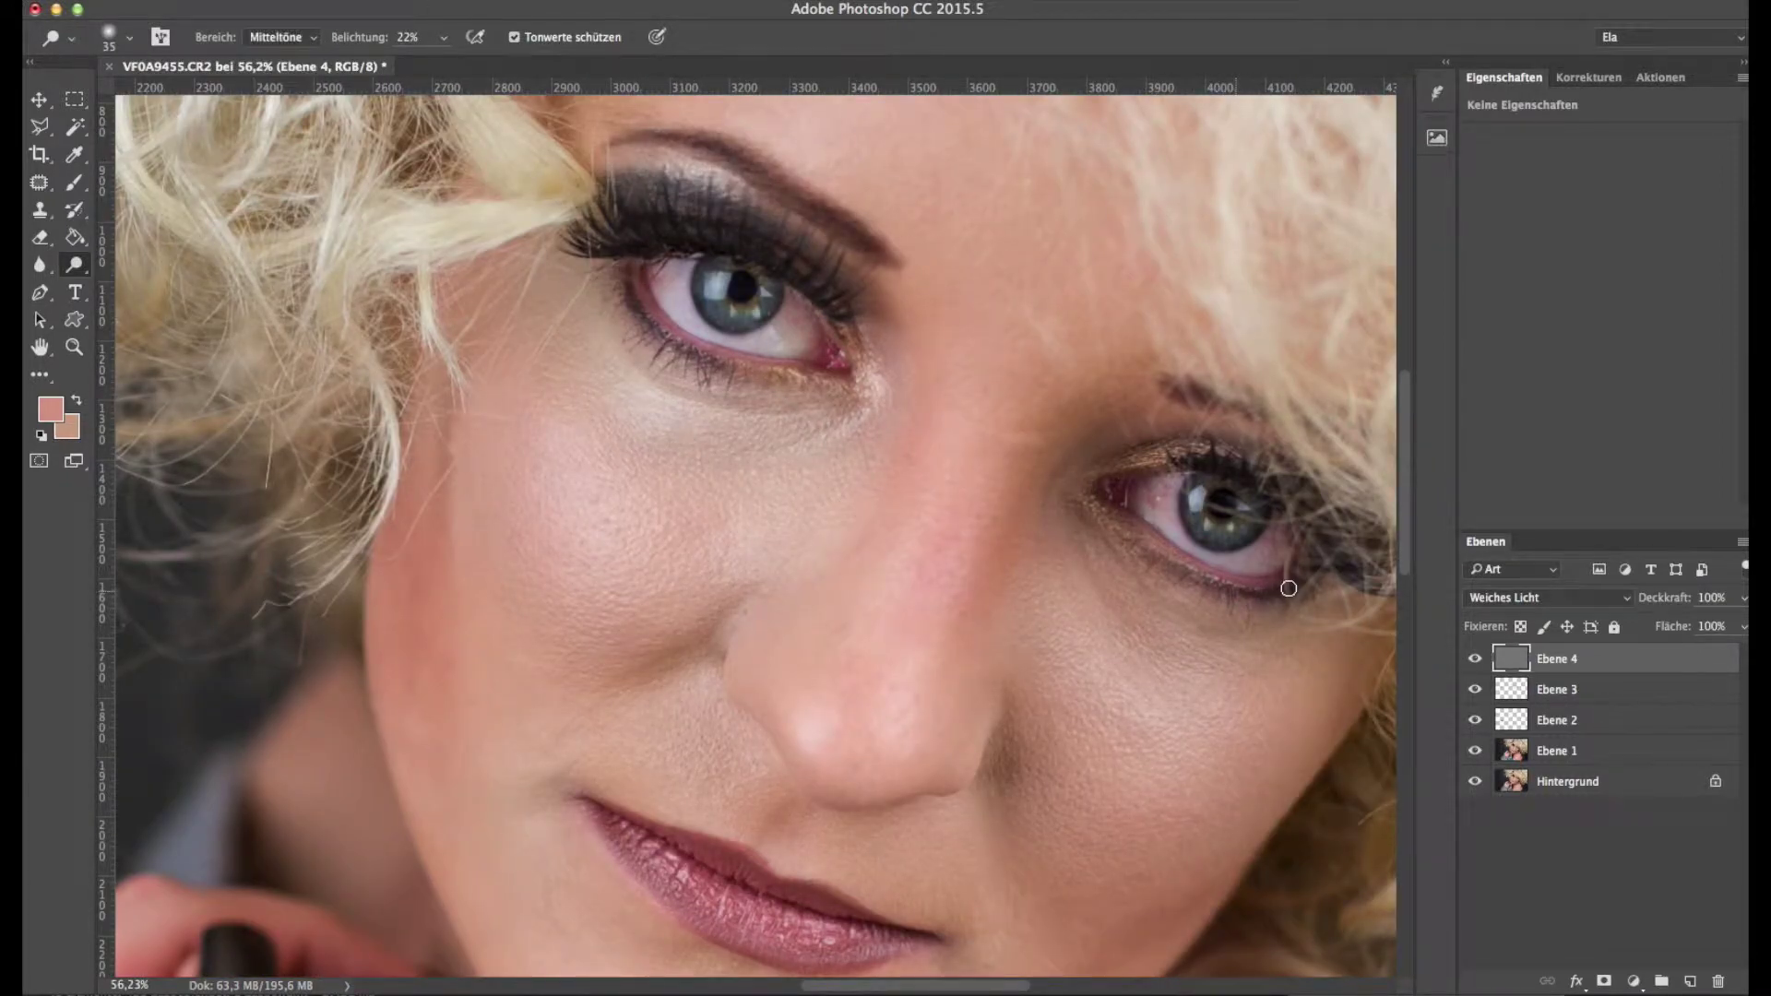
pyautogui.press('5')
pyautogui.press('4')
pyautogui.hotkey('shift', 'o')
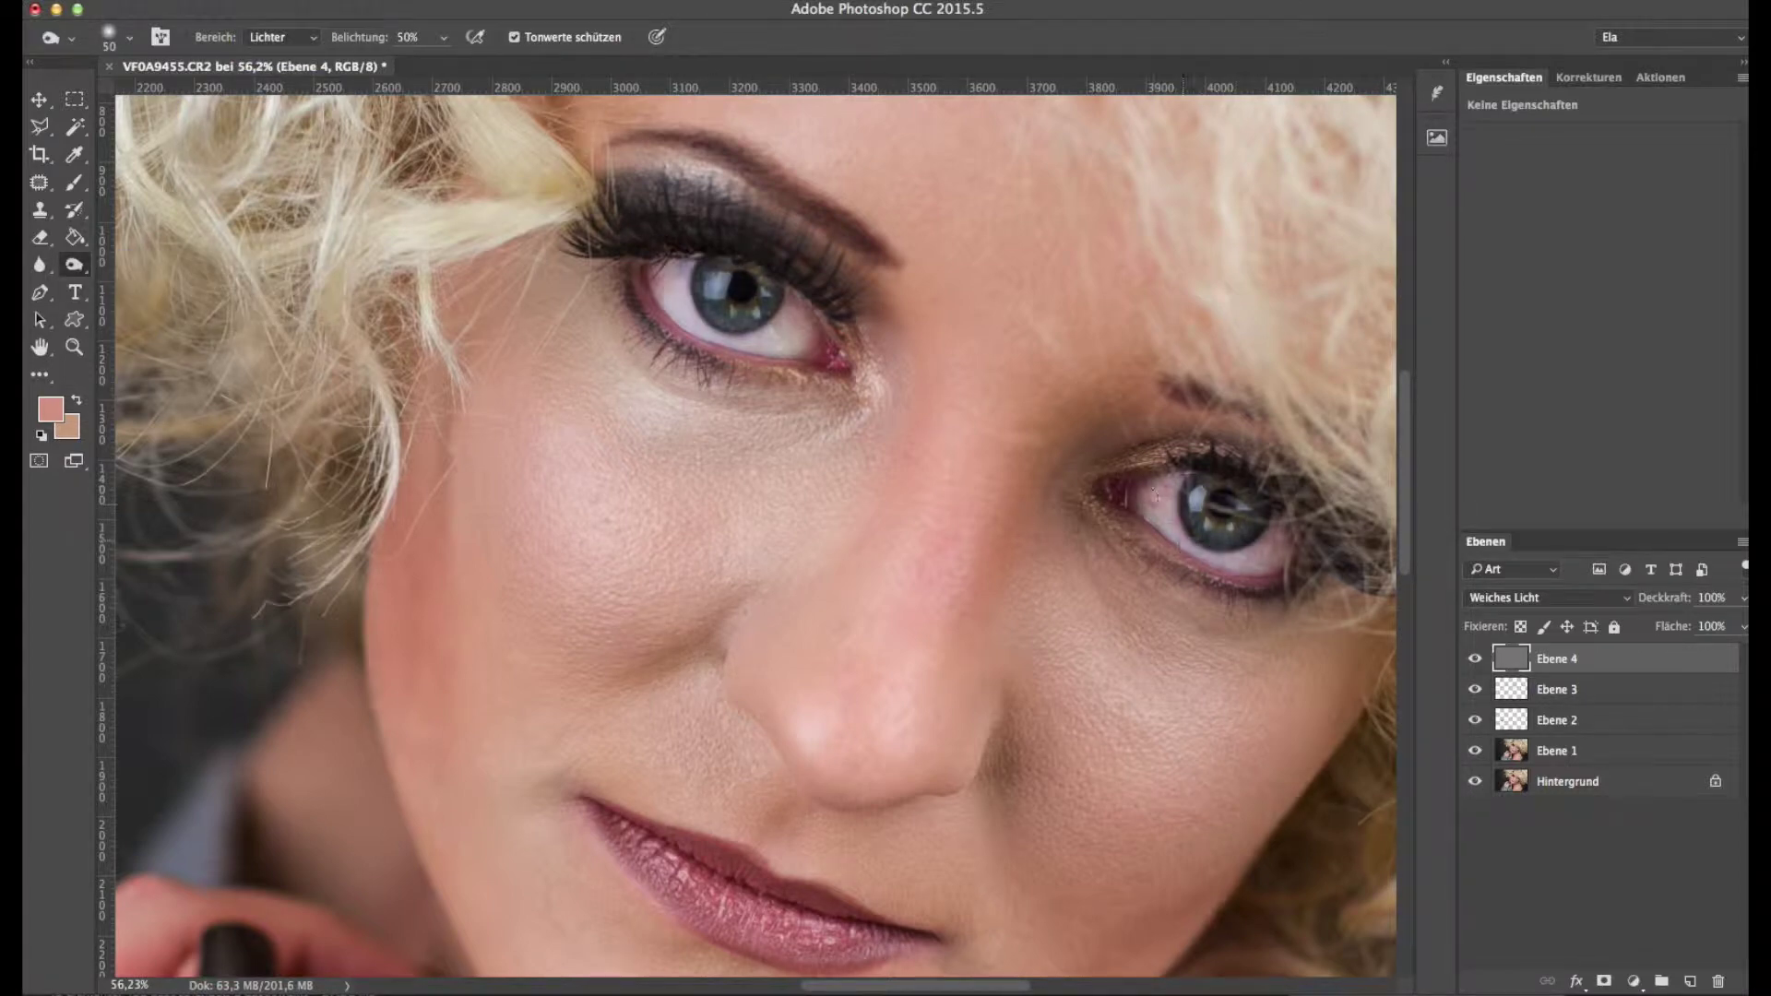
# Step: Burn the highlights of the portrait at 50% exposure, enlarging the brush to 125 px
pyautogui.scroll(-6, 728, 342)
pyautogui.scroll(7, 933, 447)
pyautogui.scroll(-7, 924, 473)
pyautogui.press(']')
pyautogui.press(']')
pyautogui.press(']')
pyautogui.press(']')
pyautogui.press(']')
pyautogui.press(']')
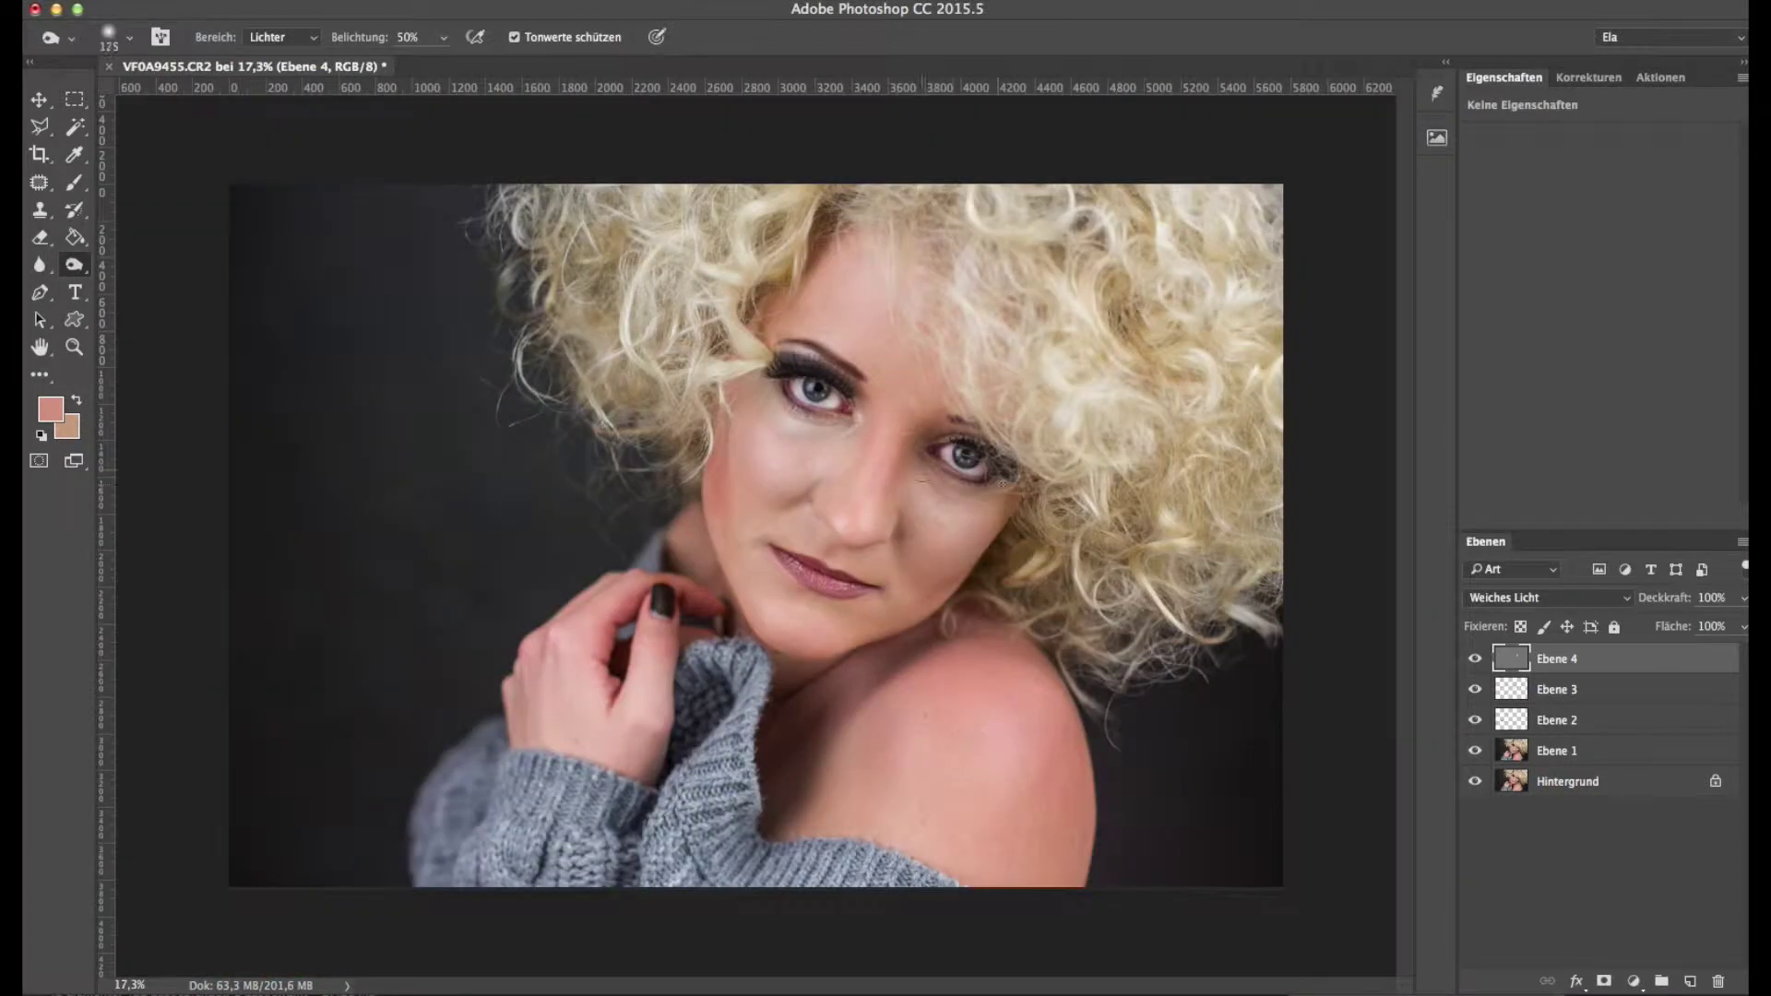
# Step: Add a second grey-filled layer in Weiches Licht mode above the existing dodge-and-burn layer
pyautogui.click(1687, 980)
pyautogui.click(164, 8)
pyautogui.click(203, 328)
pyautogui.press('Return')
pyautogui.click(1550, 598)
pyautogui.click(1512, 895)
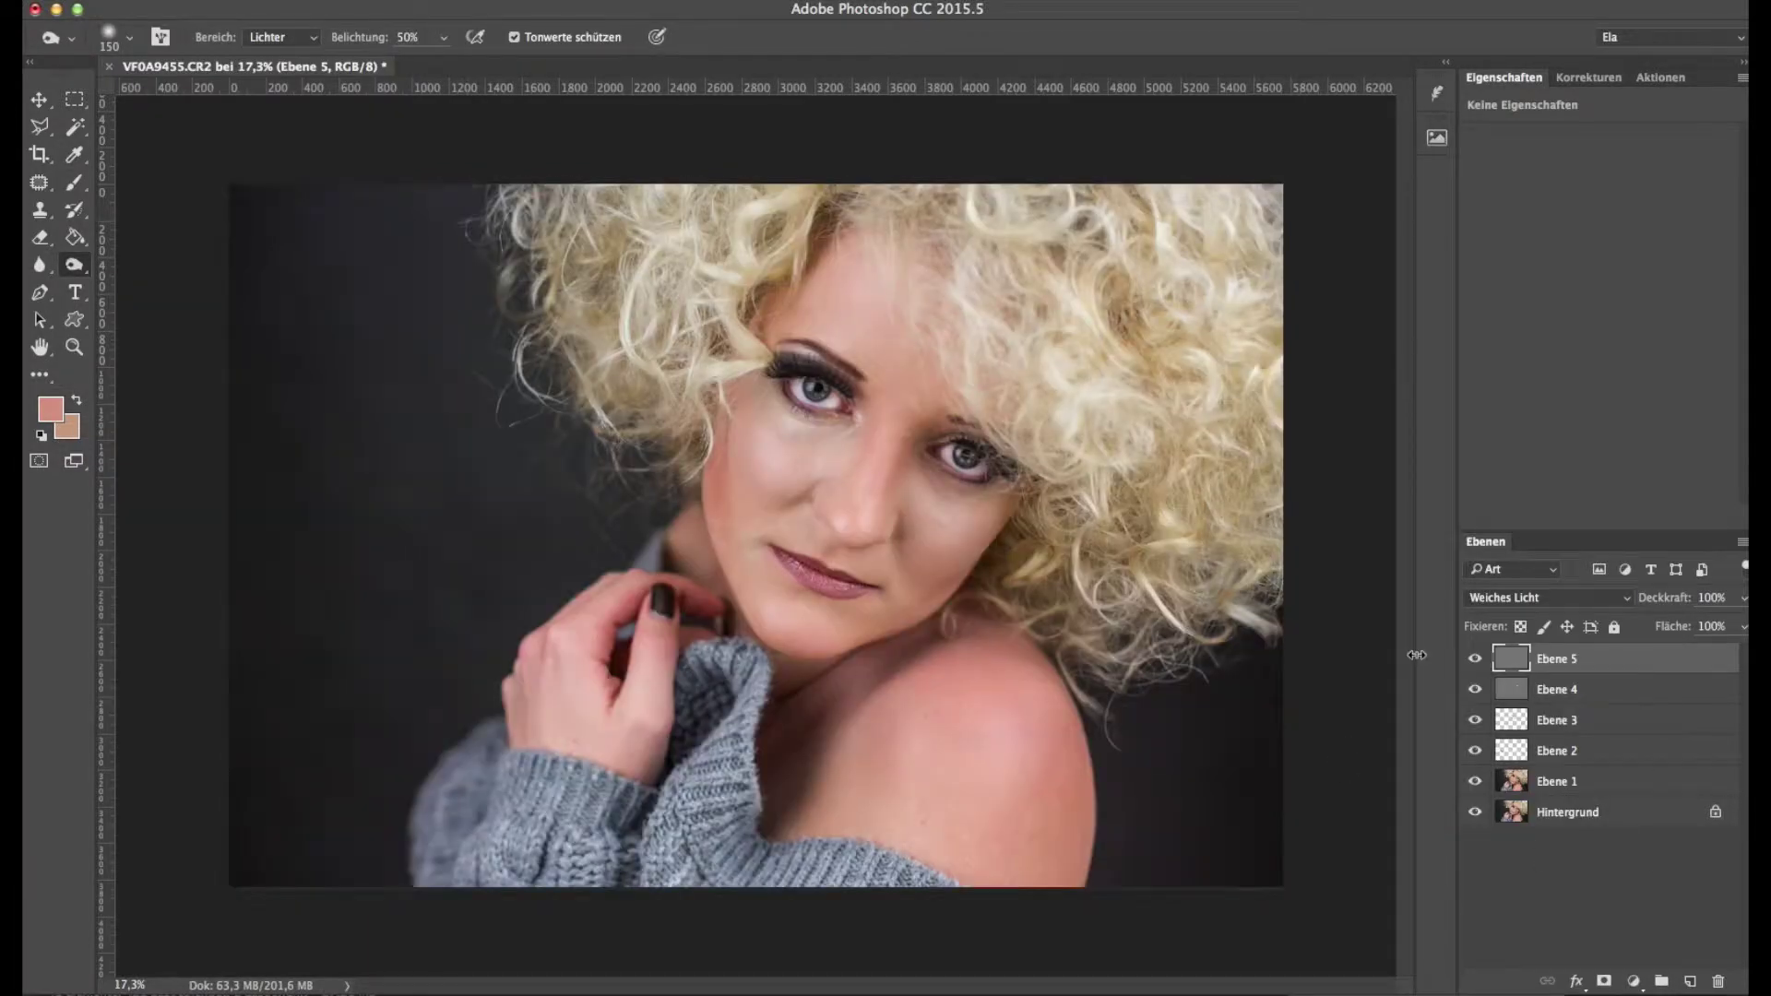
# Step: Hide layer Ebene 5, set the Burn tool's exposure to 21% and make Ebene 4 the active layer
pyautogui.click(40, 265)
pyautogui.press('o')
pyautogui.click(1475, 658)
pyautogui.scroll(6, 960, 524)
pyautogui.click(443, 38)
pyautogui.moveTo(442, 66); pyautogui.dragTo(412, 65)
pyautogui.click(1557, 690)
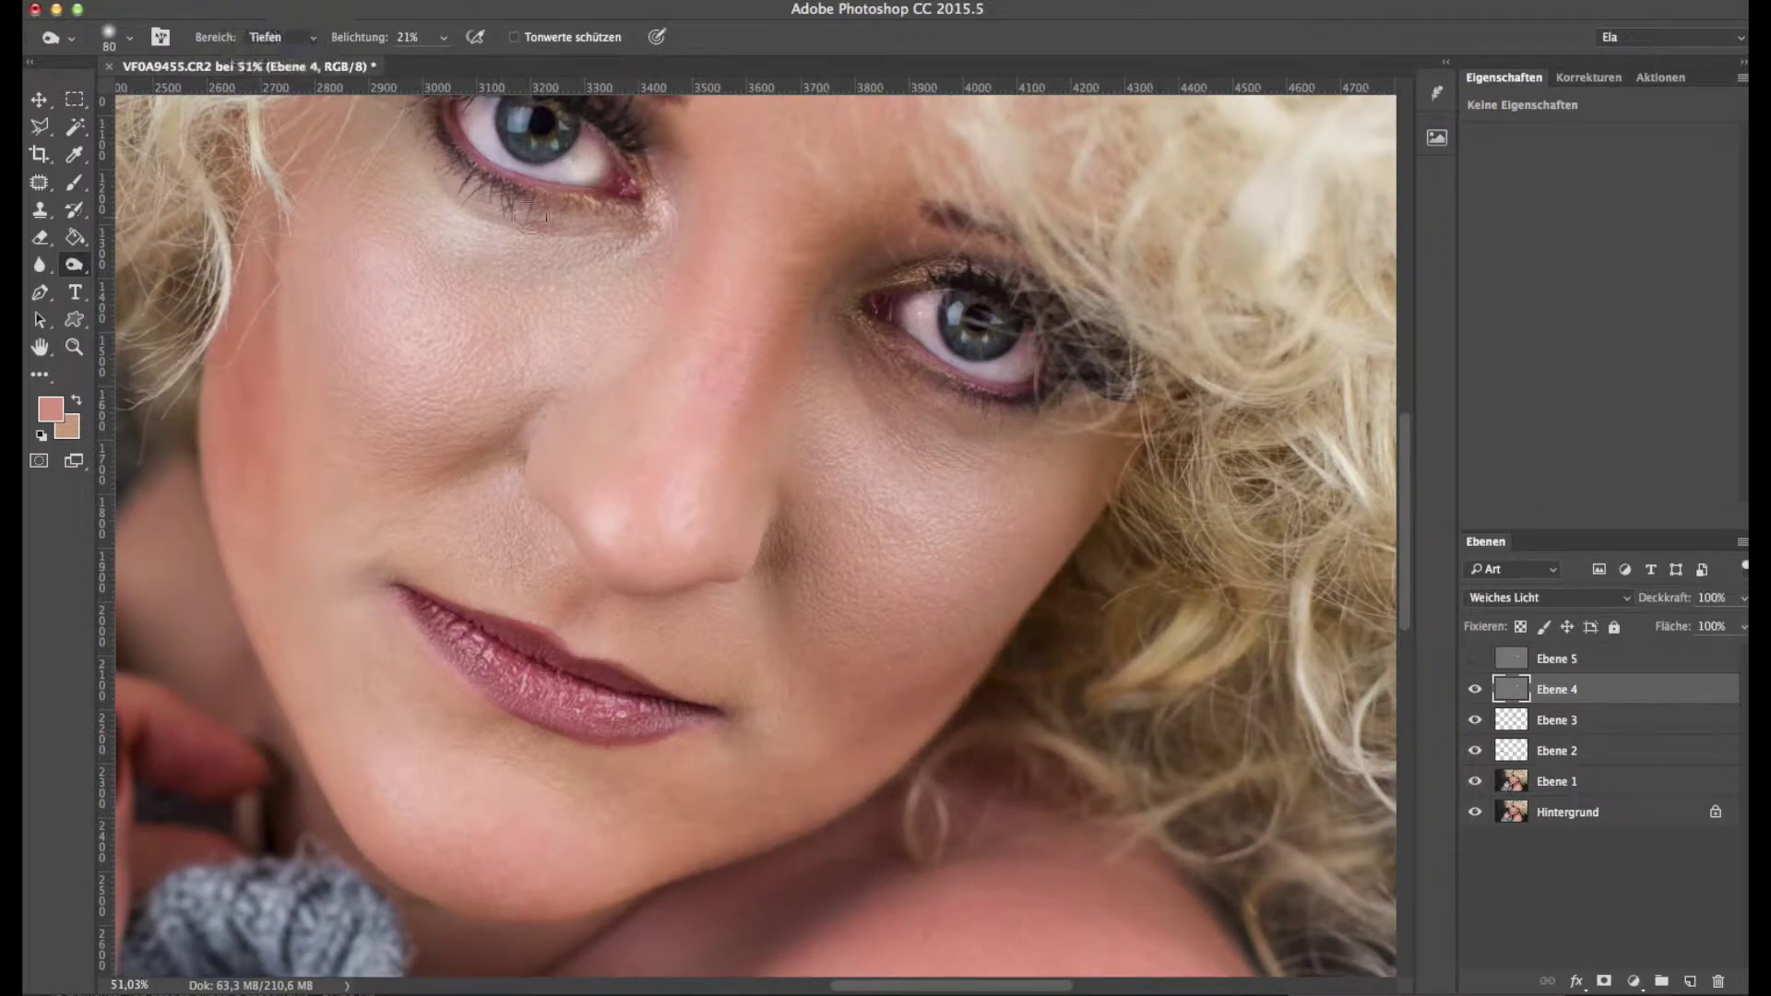
# Step: Burn the shadows along the nose bridge and on the chin with an 80 px brush at 21% exposure
pyautogui.moveTo(754, 263); pyautogui.dragTo(686, 458)
pyautogui.moveTo(498, 865); pyautogui.dragTo(445, 819)
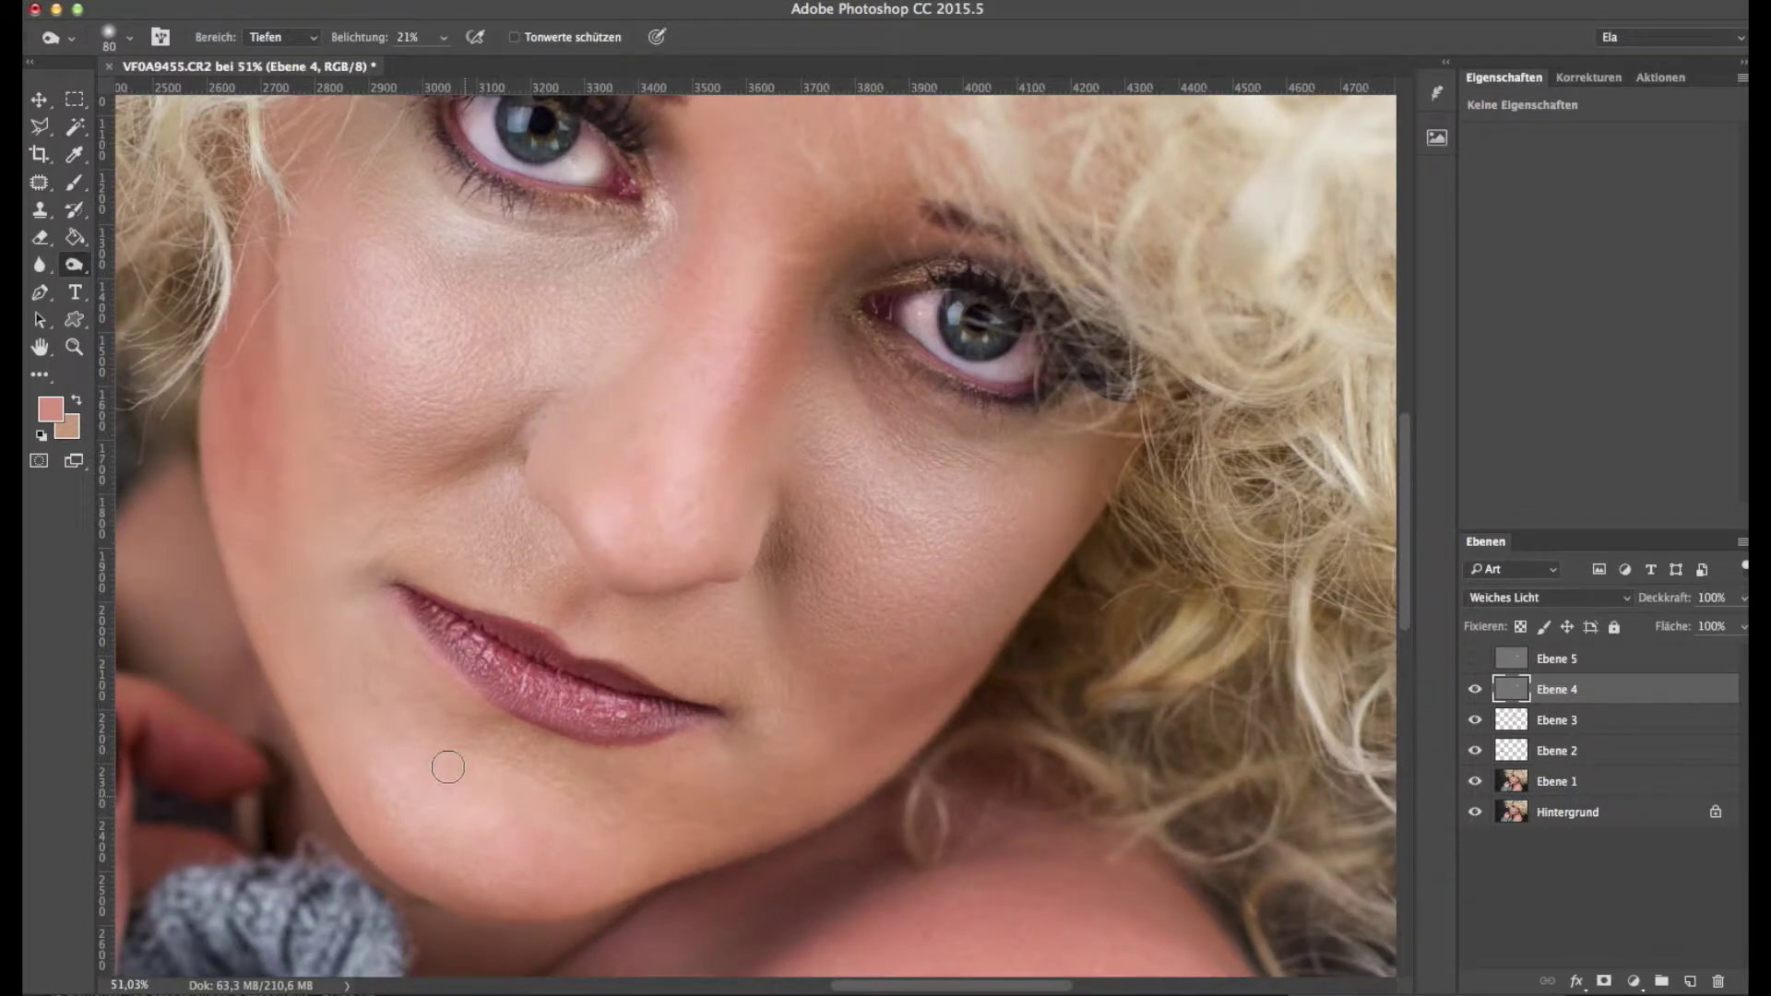
pyautogui.scroll(-5, 937, 730)
pyautogui.rightClick(1479, 698)
pyautogui.click(896, 819)
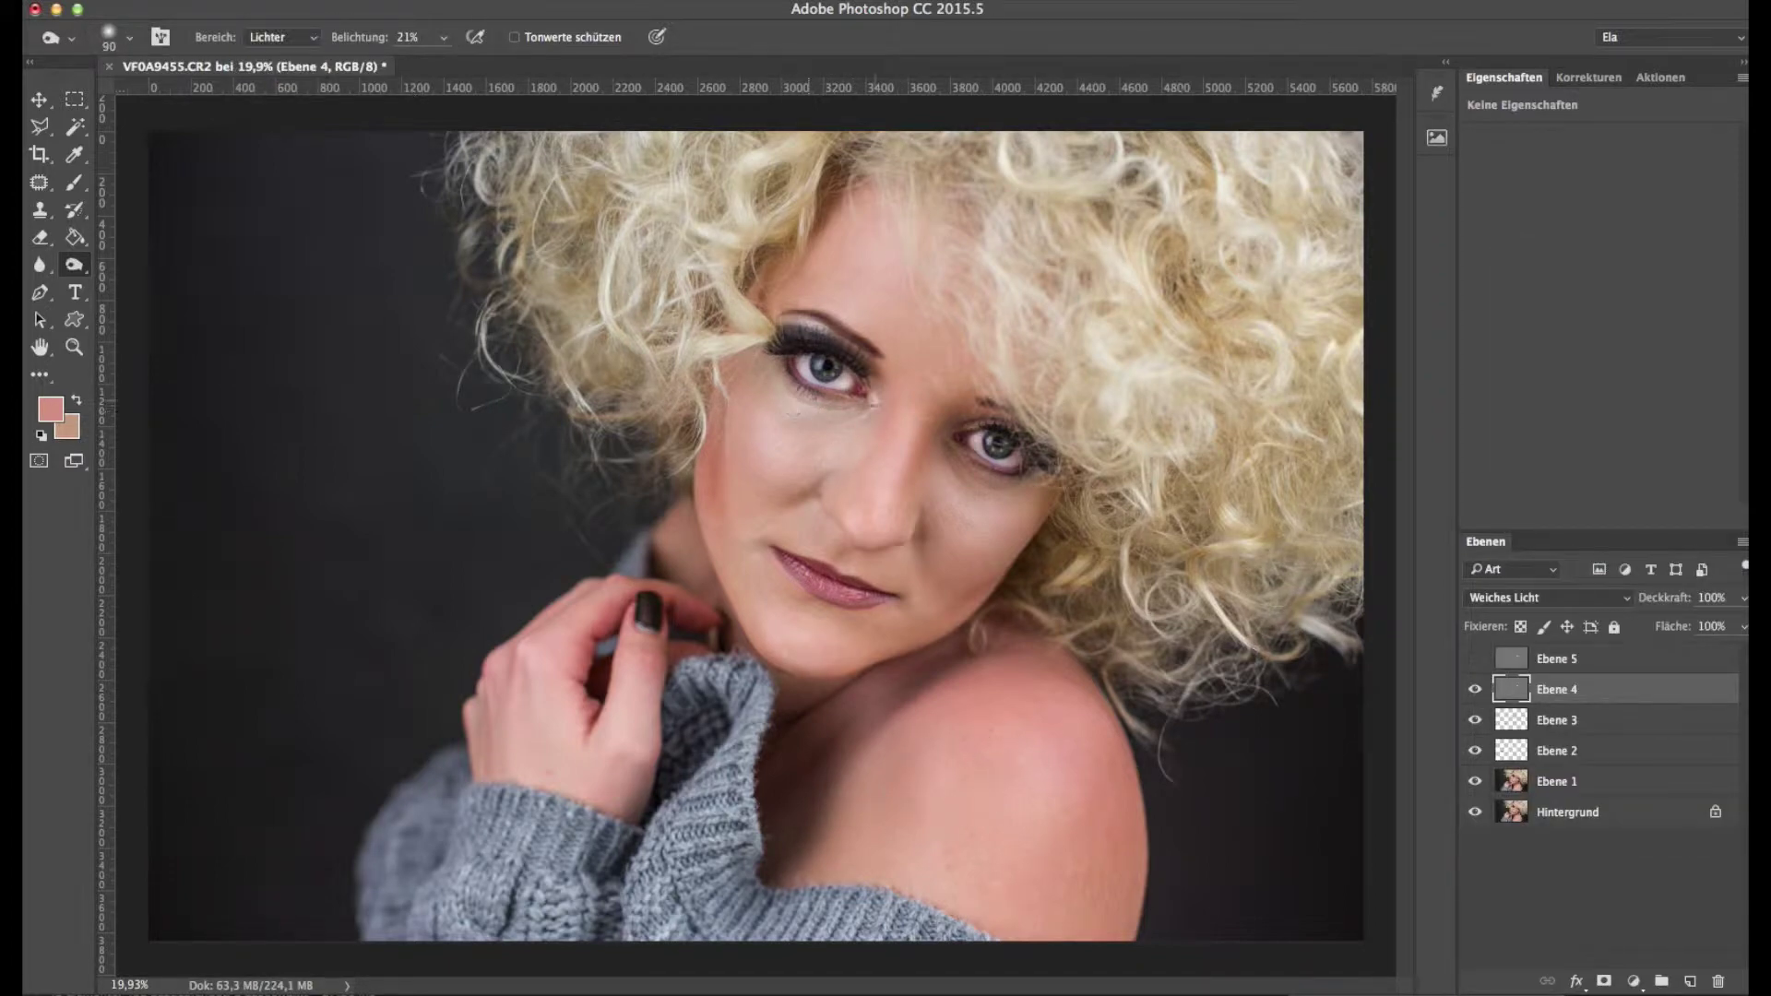
# Step: Add a new layer and paint a sampled light skin tone beneath the eyes with a 35 px brush at 21% opacity
pyautogui.press('super+shift+alt+n')
pyautogui.press('b')
pyautogui.keyDown('alt'); pyautogui.click(793, 409); pyautogui.keyUp('alt')
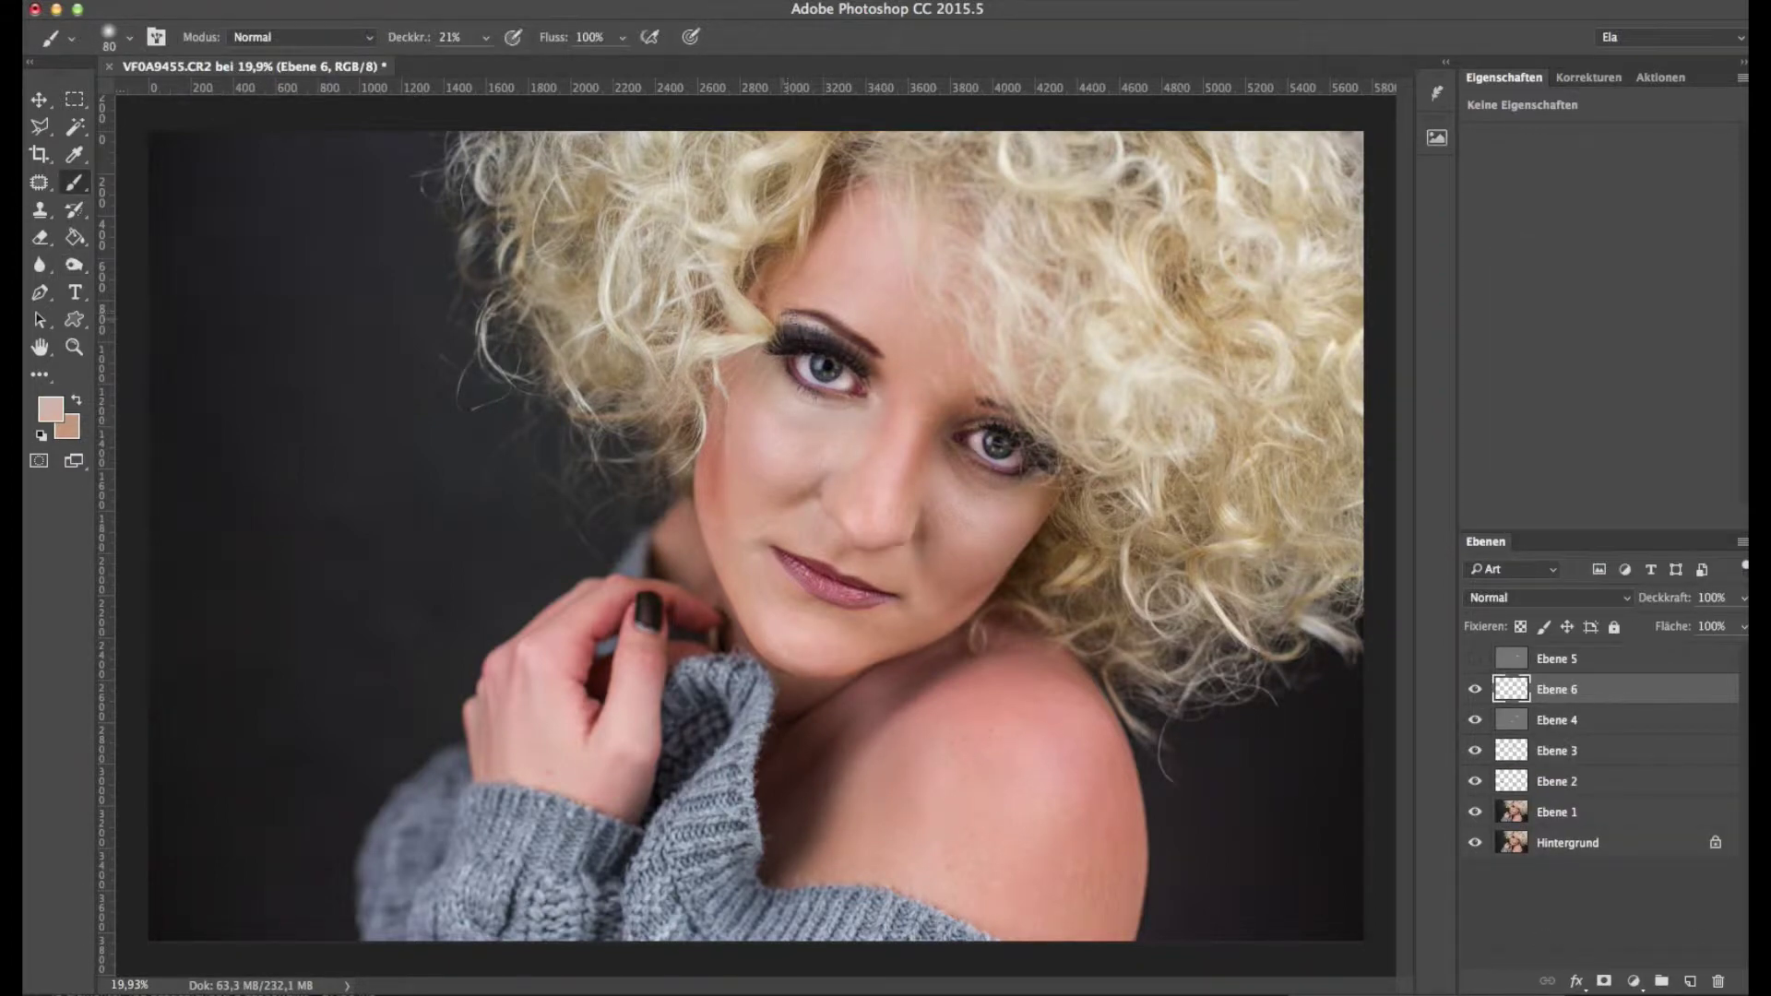
pyautogui.scroll(5, 664, 266)
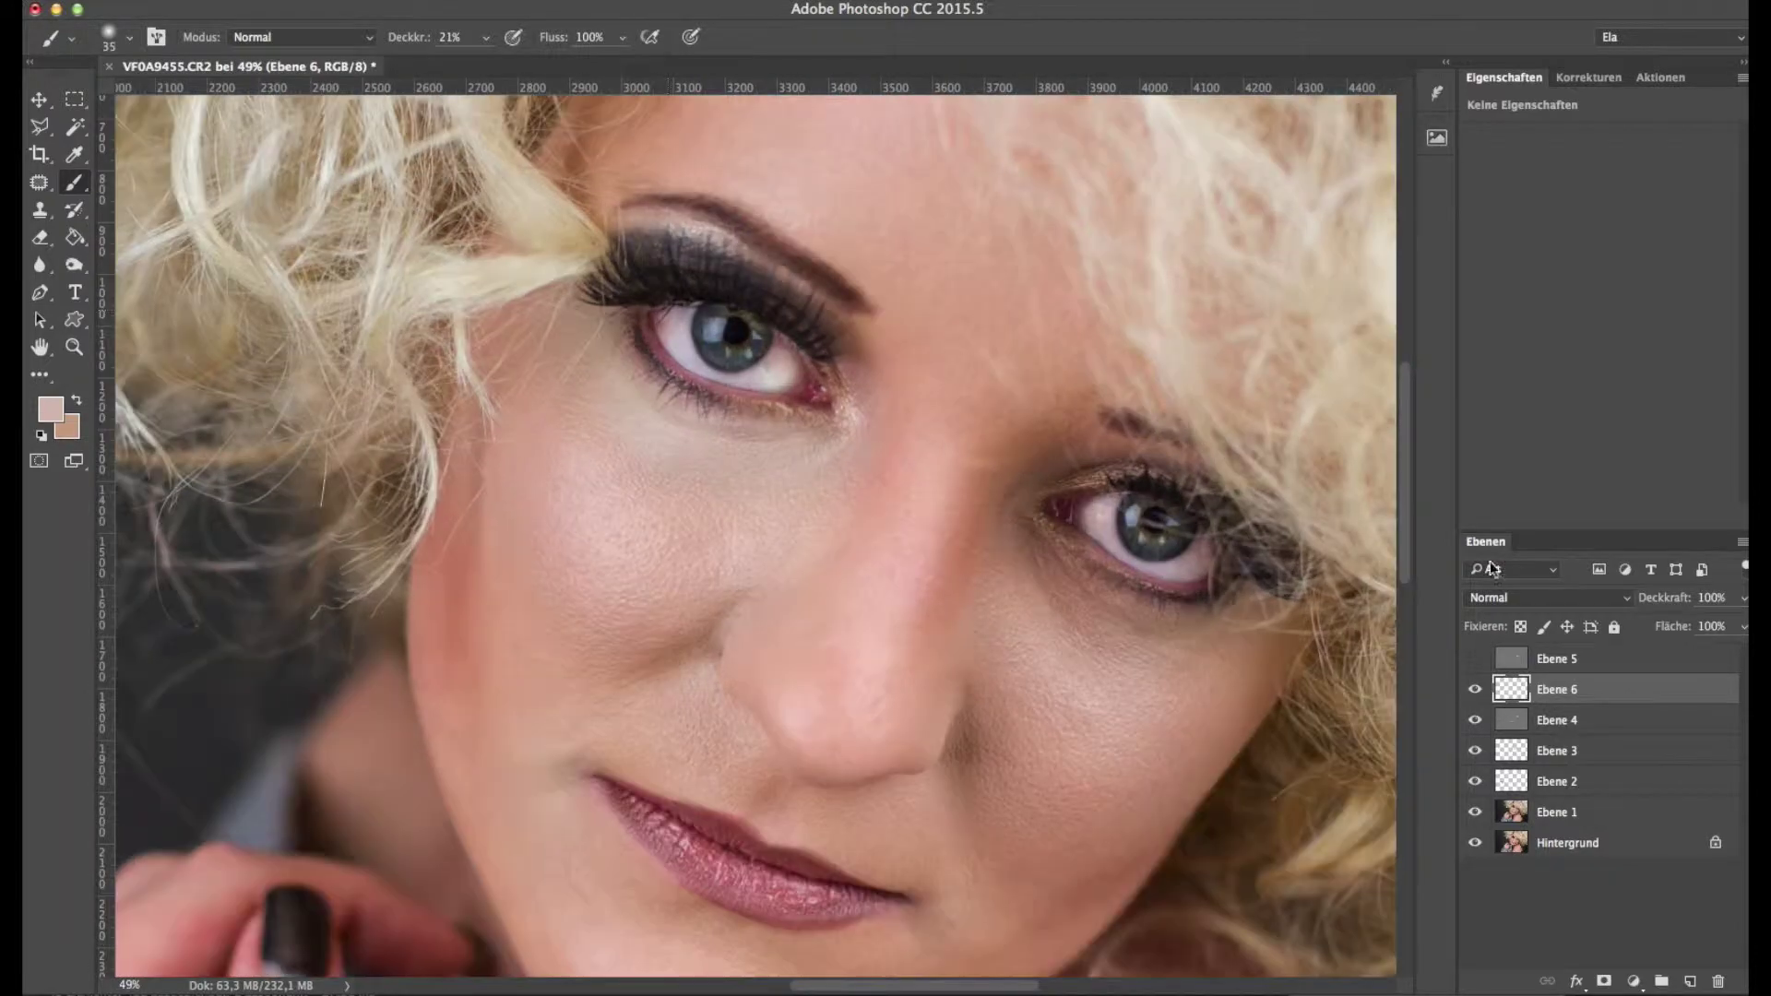
pyautogui.click(1549, 598)
pyautogui.click(1494, 351)
# Step: Activate the Healing Brush and set up a Helligkeit/Kontrast adjustment with brightness 40, contrast 25 and a black mask
pyautogui.scroll(3, 885, 480)
pyautogui.click(1567, 781)
pyautogui.click(39, 184)
pyautogui.click(163, 180)
pyautogui.scroll(5, 997, 438)
pyautogui.click(38, 187)
pyautogui.click(143, 200)
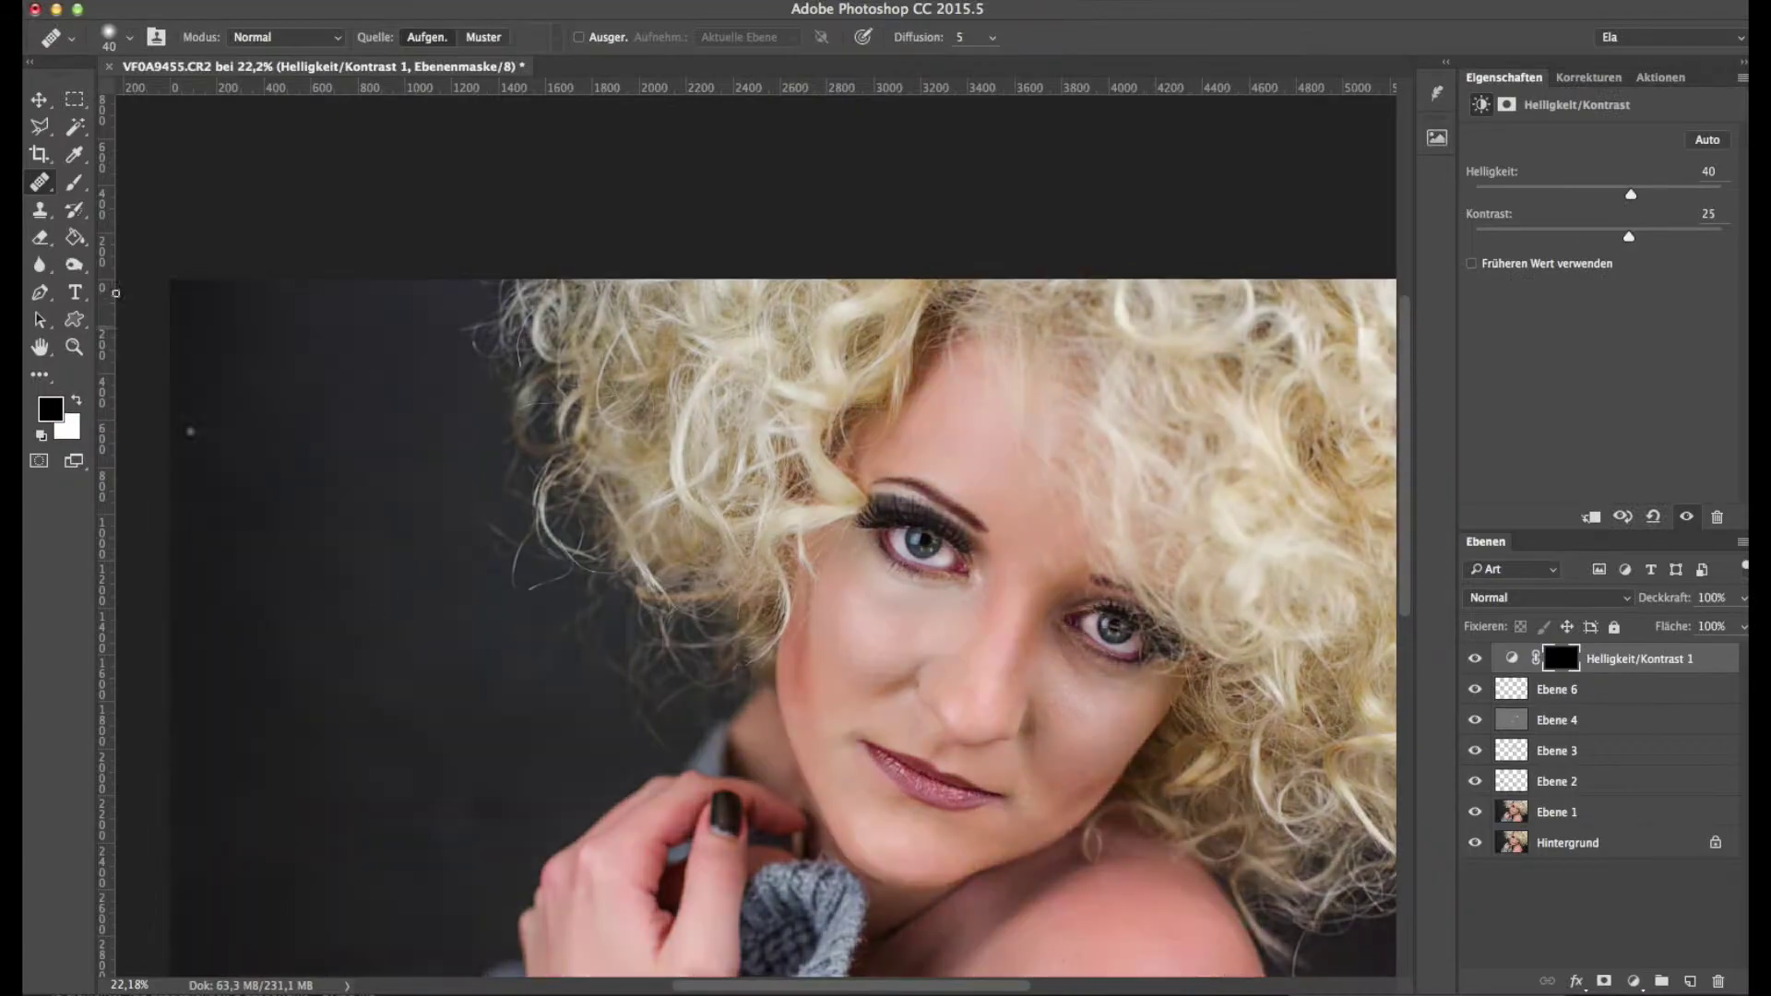
# Step: Paint white on the Helligkeit/Kontrast mask over both irises with a 60 px brush at 100% opacity
pyautogui.click(73, 182)
pyautogui.click(76, 399)
pyautogui.scroll(5, 953, 575)
pyautogui.moveTo(853, 481)
pyautogui.mouseDown()
pyautogui.moveTo(892, 499)
pyautogui.moveTo(867, 510)
pyautogui.mouseUp()
pyautogui.hscroll(5, 881, 503)
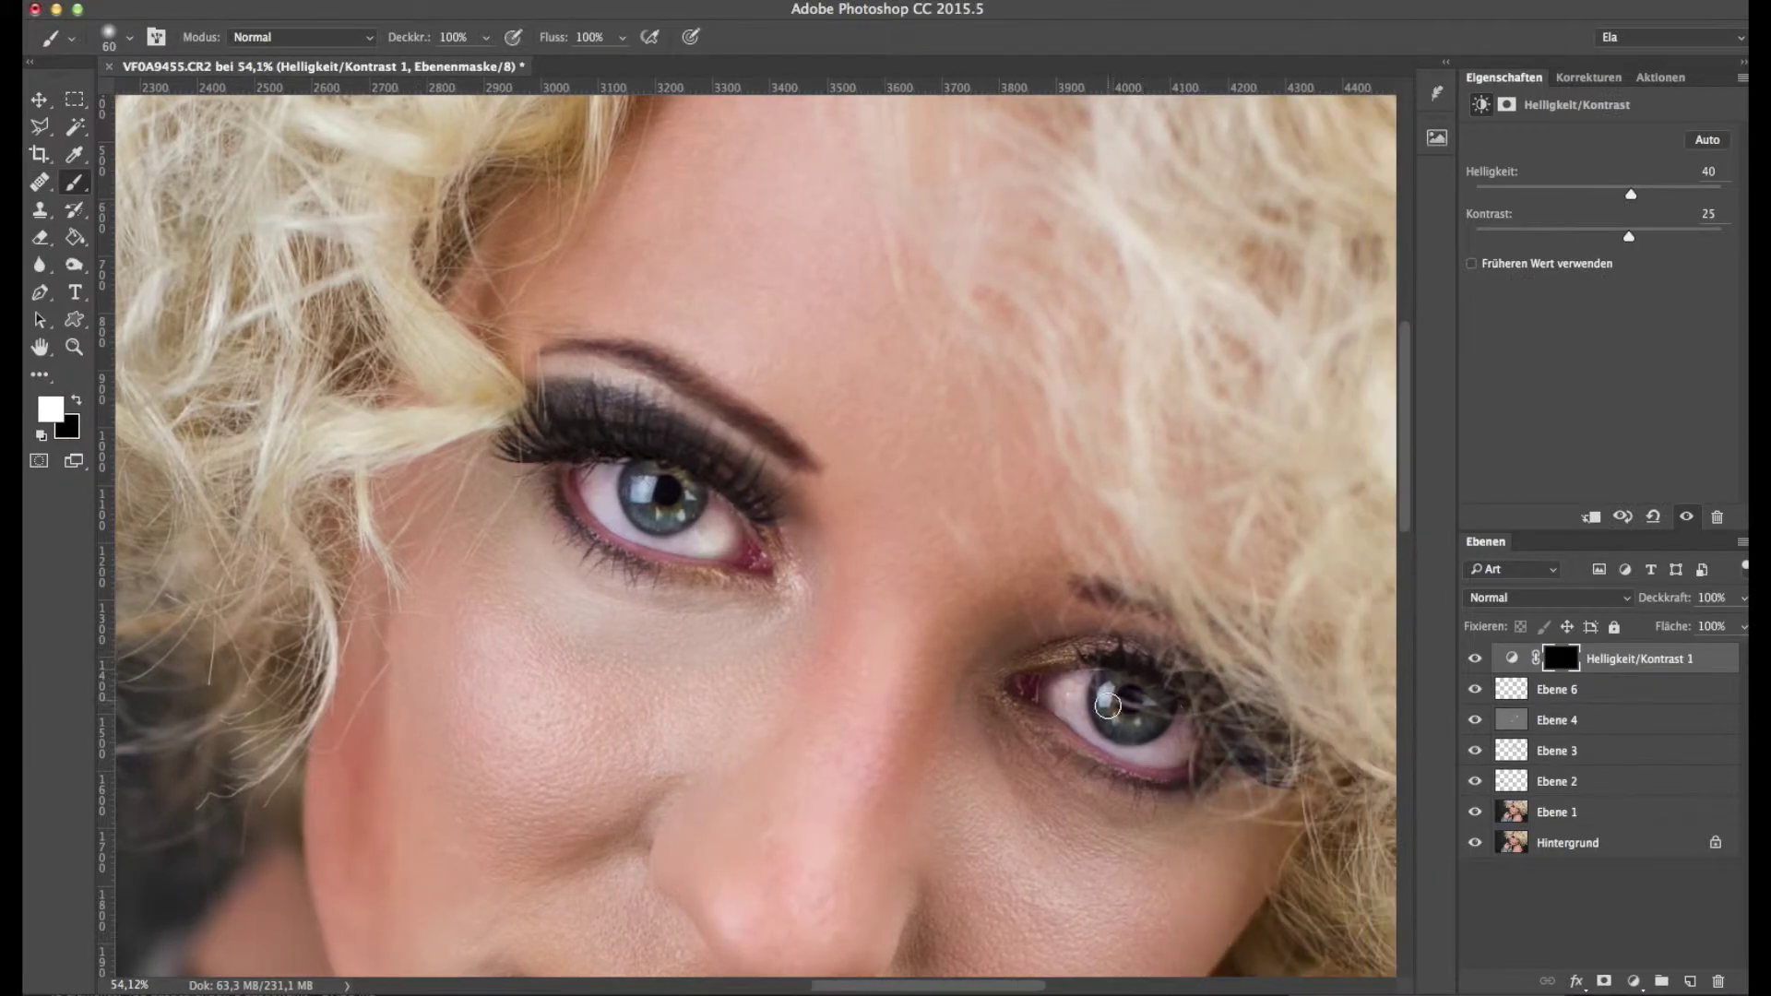
pyautogui.moveTo(1111, 705); pyautogui.dragTo(1143, 719)
pyautogui.scroll(-6, 1126, 711)
# Step: Switch to the Finder window with the overlay textures and open a preview of one of the images
pyautogui.press('super+Tab')
pyautogui.scroll(-20, 1171, 441)
pyautogui.click(1164, 430)
pyautogui.scroll(-3, 1165, 430)
pyautogui.click(1118, 721)
pyautogui.press('space')
# Step: Browse through the overlay image previews and place (21) LETLICE LEAK.jpg over the portrait in Photoshop
pyautogui.press('Down')
pyautogui.press('Down')
pyautogui.press('Down')
pyautogui.press('Down')
pyautogui.press('Down')
pyautogui.press('Down')
pyautogui.press('Down')
pyautogui.press('Down')
pyautogui.press('Down')
pyautogui.press('Down')
pyautogui.press('Down')
pyautogui.press('Down')
pyautogui.press('Down')
pyautogui.press('Down')
pyautogui.press('Down')
pyautogui.press('Down')
pyautogui.press('Down')
pyautogui.press('Down')
pyautogui.press('Down')
pyautogui.press('Down')
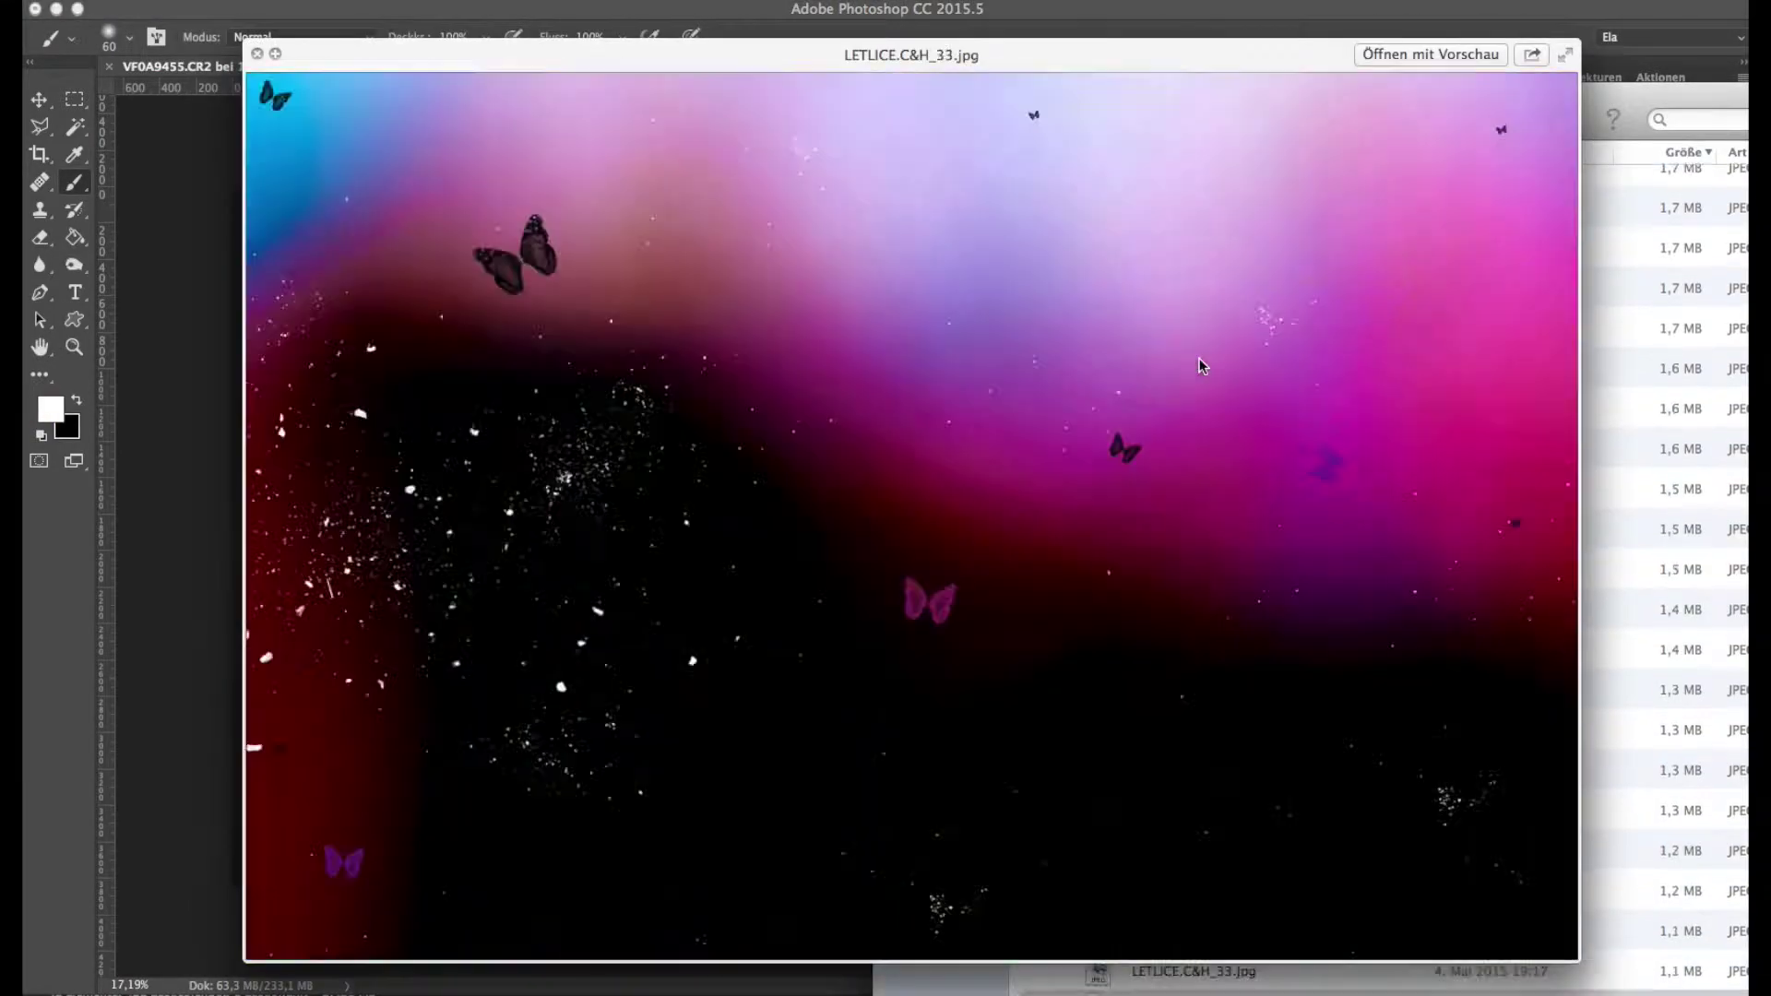
pyautogui.press('Down')
pyautogui.press('Down')
pyautogui.press('Down')
pyautogui.press('Down')
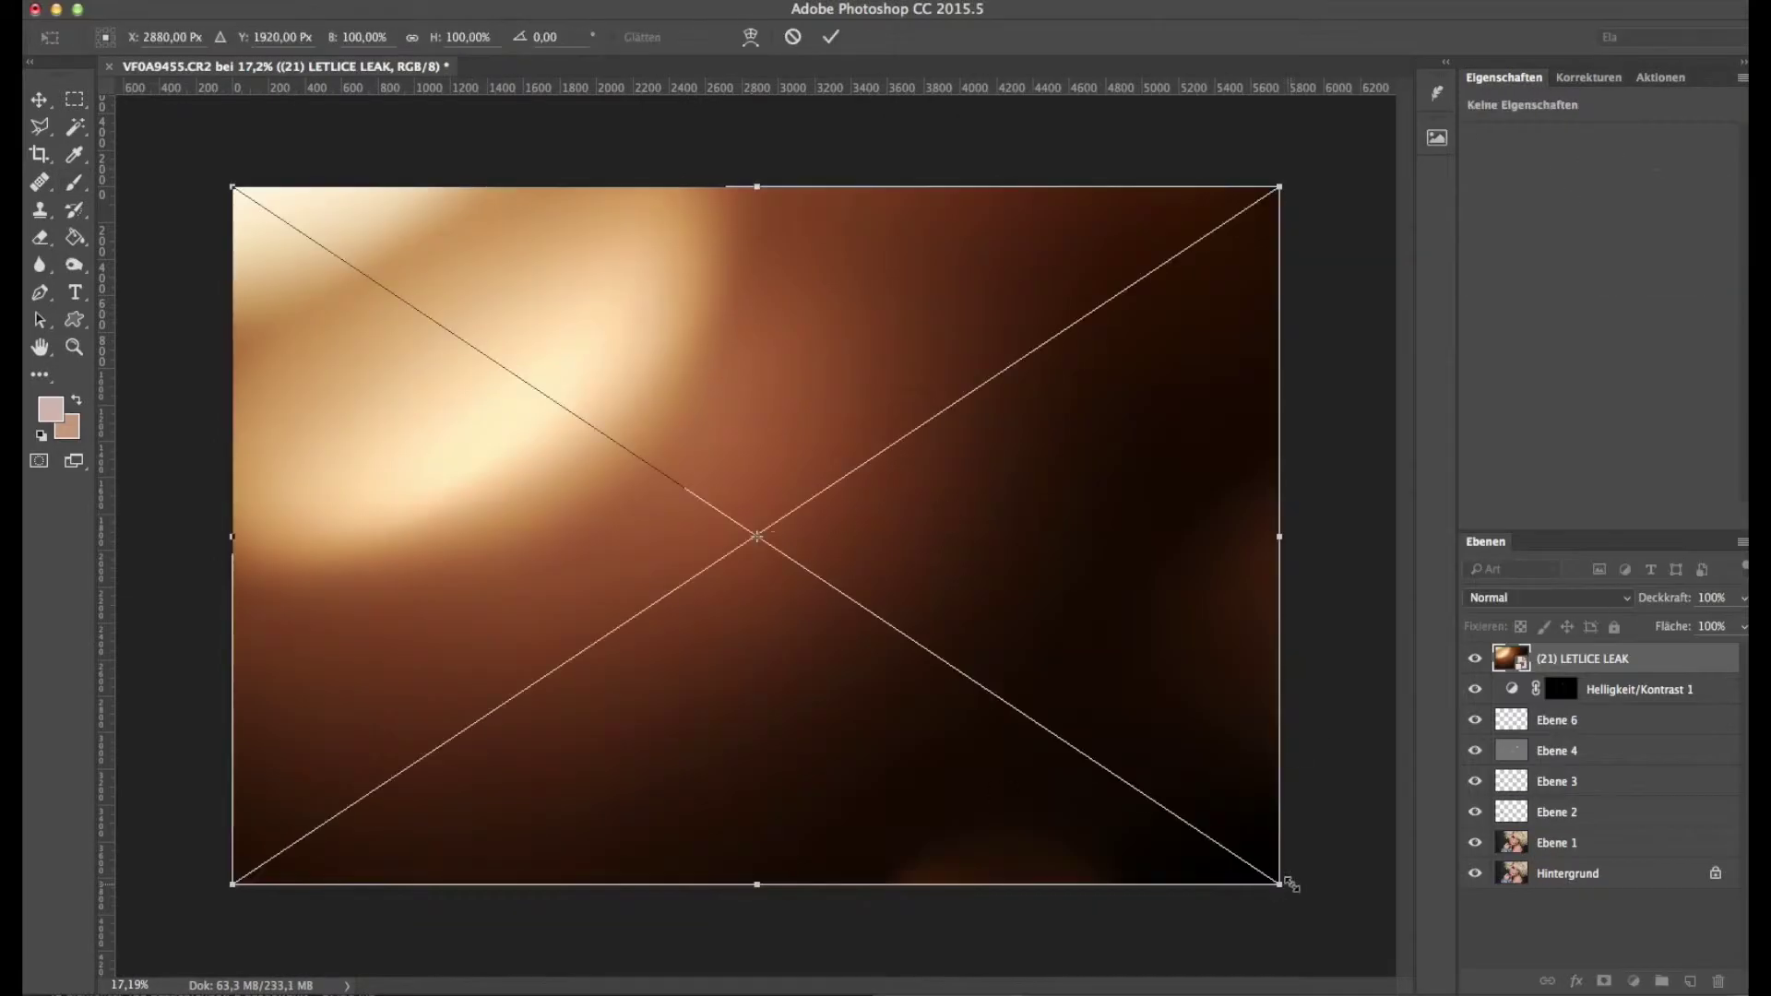
# Step: Confirm the placed light-leak image and set its layer blend mode to Negativ multiplizieren
pyautogui.press('Return')
pyautogui.click(1544, 592)
pyautogui.click(1542, 590)
pyautogui.click(1542, 591)
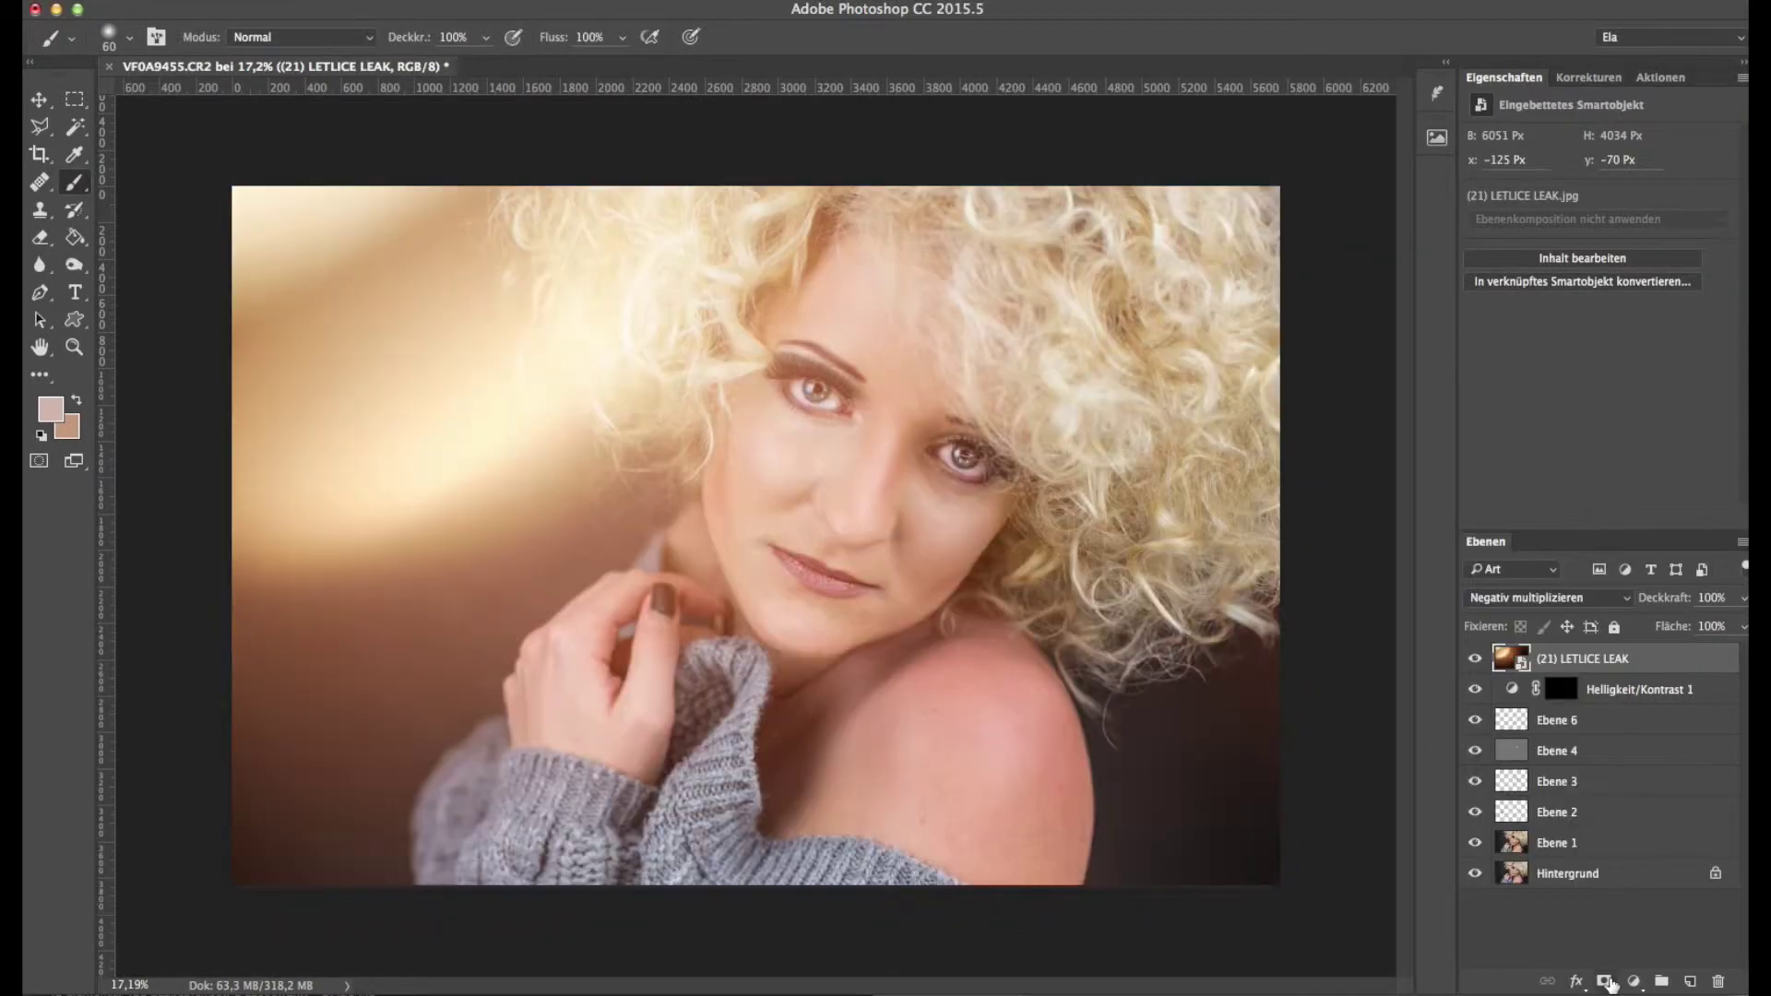
# Step: Add a mask to the light-leak layer, invert it to black and paint white over the upper-left background with a large brush
pyautogui.click(1605, 981)
pyautogui.press('super+i')
pyautogui.press(']')
pyautogui.press(']')
pyautogui.press(']')
pyautogui.press(']')
pyautogui.press(']')
pyautogui.press(']')
pyautogui.press(']')
pyautogui.press(']')
pyautogui.press(']')
pyautogui.press(']')
pyautogui.moveTo(291, 304); pyautogui.dragTo(360, 448)
# Step: Extend the light leak by painting its mask white over the lower-left and lower-right background with progressively smaller brushes
pyautogui.press('[')
pyautogui.press('[')
pyautogui.press('[')
pyautogui.press('[')
pyautogui.press('[')
pyautogui.press('[')
pyautogui.moveTo(292, 818)
pyautogui.mouseDown()
pyautogui.moveTo(348, 699)
pyautogui.moveTo(540, 442)
pyautogui.mouseUp()
pyautogui.moveTo(1164, 790); pyautogui.dragTo(1193, 775)
pyautogui.press('[')
pyautogui.press('[')
pyautogui.press('[')
pyautogui.press('[')
pyautogui.press('[')
pyautogui.press('[')
pyautogui.moveTo(616, 516)
pyautogui.mouseDown()
pyautogui.moveTo(555, 569)
pyautogui.moveTo(435, 765)
pyautogui.mouseUp()
# Step: Set the light-leak layer's opacity to 57% and paint its mask along the hair's left edge with a 1600 px brush
pyautogui.click(1742, 598)
pyautogui.moveTo(1742, 624); pyautogui.dragTo(1714, 624)
pyautogui.press(']')
pyautogui.press(']')
pyautogui.press(']')
pyautogui.press(']')
pyautogui.press(']')
pyautogui.press(']')
pyautogui.press(']')
pyautogui.press(']')
pyautogui.press(']')
pyautogui.moveTo(556, 262); pyautogui.dragTo(605, 443)
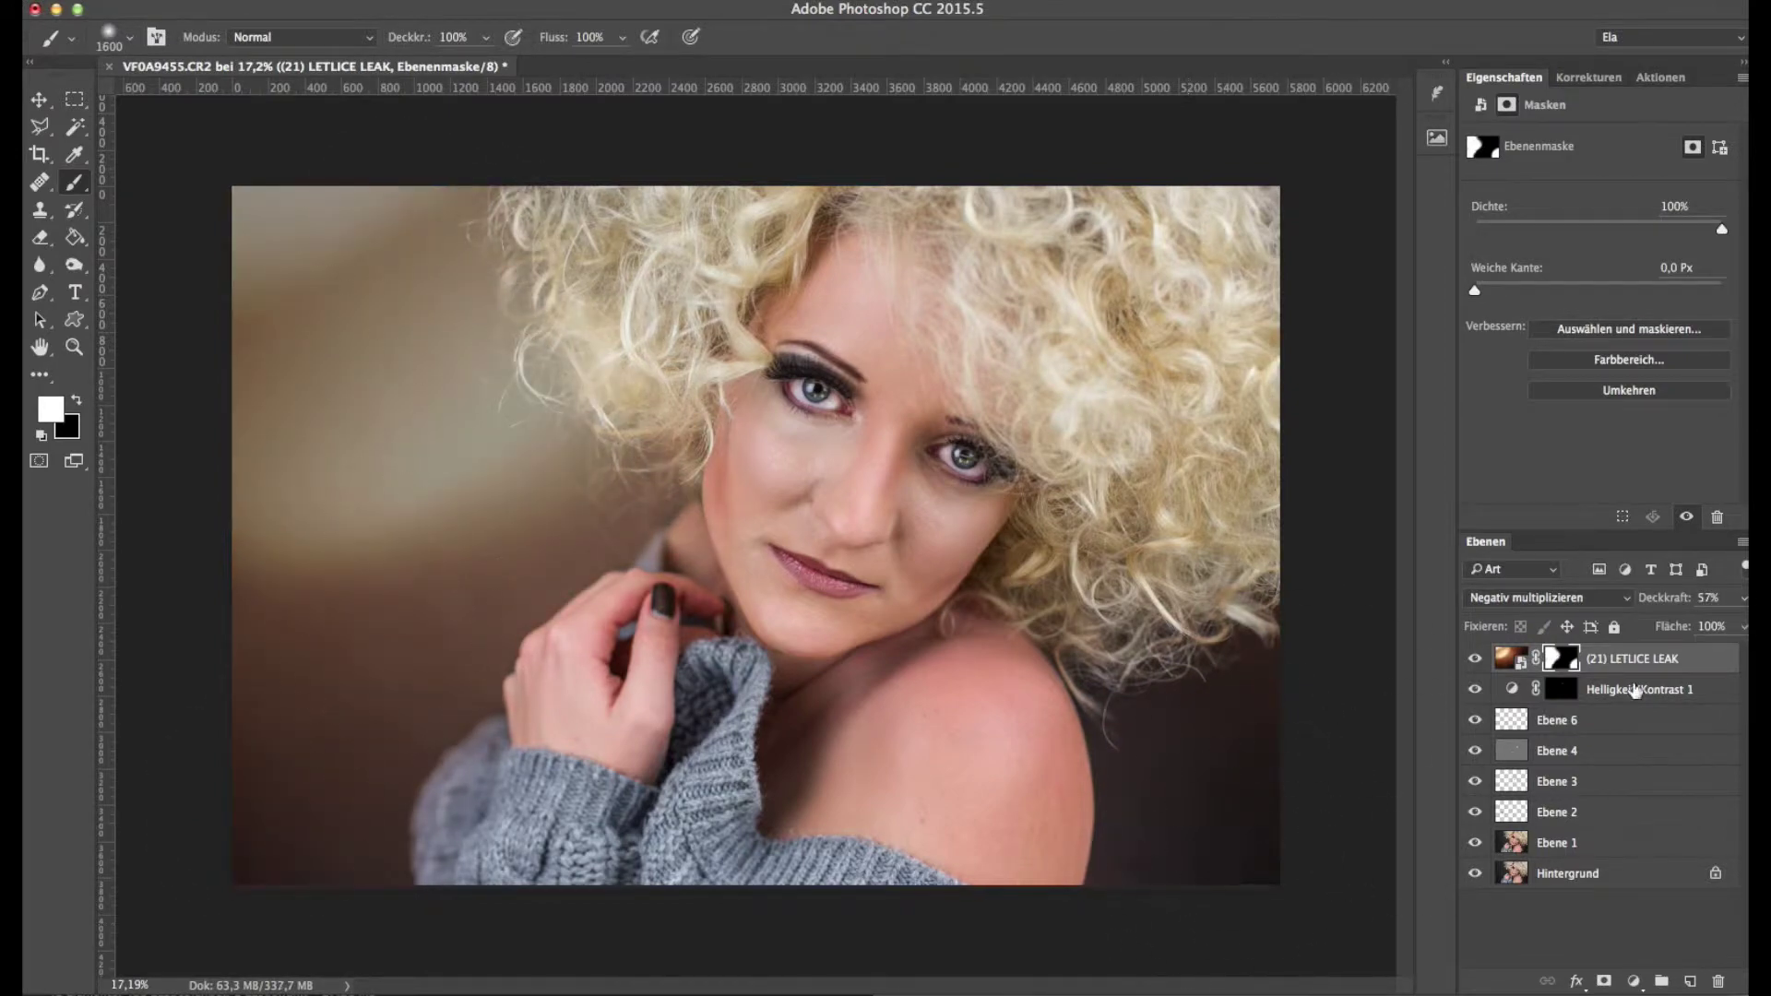
# Step: Set the light-leak layer's blend mode to Normal and its opacity to 32%
pyautogui.click(1544, 598)
pyautogui.click(1527, 464)
pyautogui.click(1742, 598)
pyautogui.moveTo(1716, 626); pyautogui.dragTo(1676, 624)
# Step: Retouch leftover skin blemishes on the face on Ebene 2 with a 40 px Healing Brush
pyautogui.press('x')
pyautogui.press('[')
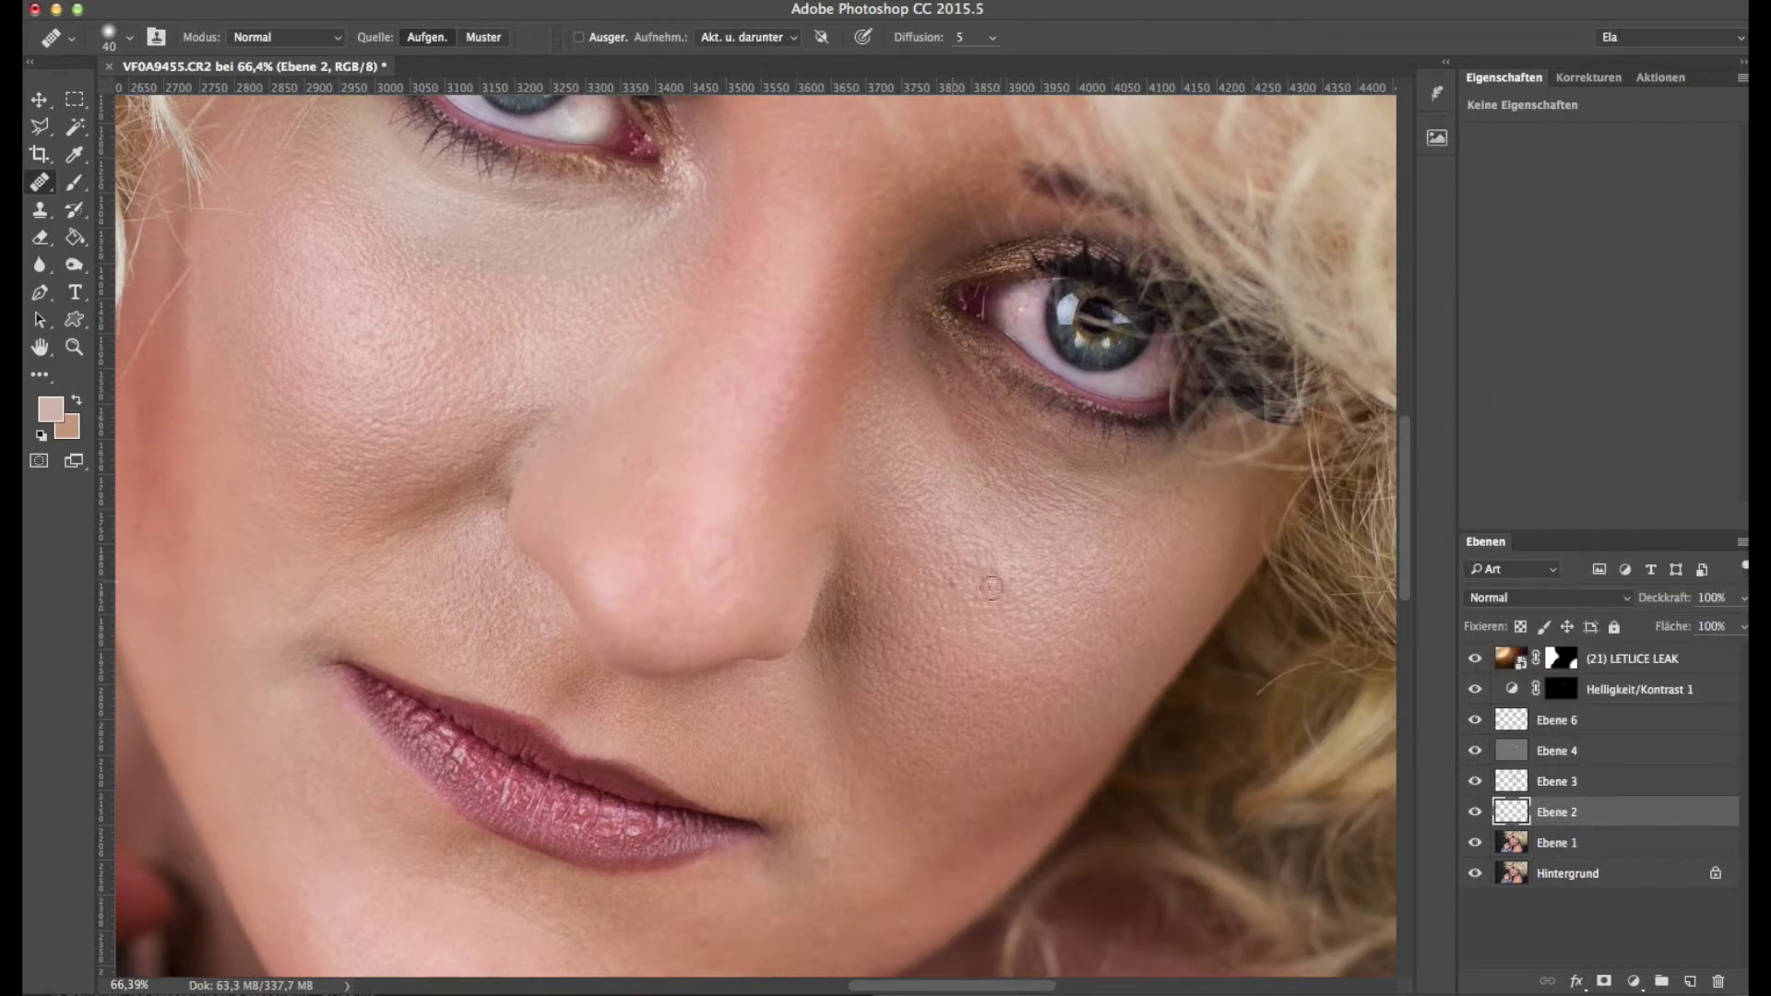
pyautogui.press('super+0')
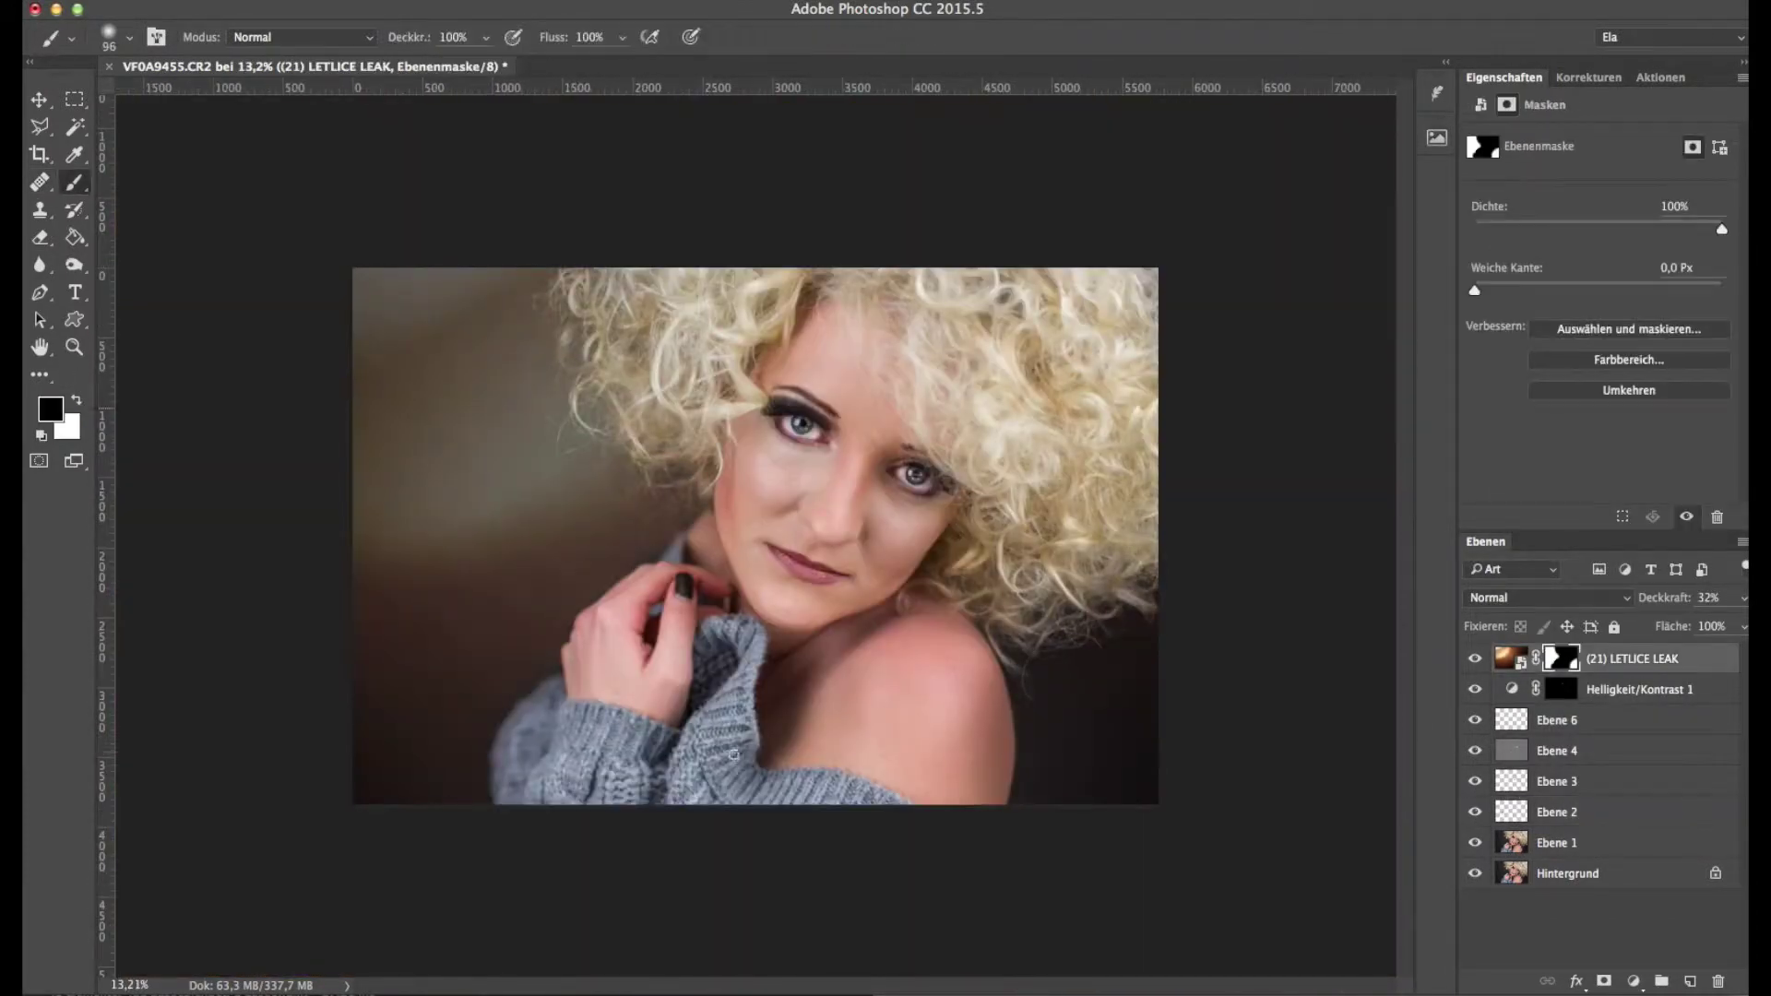
# Step: Reduce the light leak's opacity and merge a copy of the layers from (21) LETLICE LEAK down to Ebene 1 on top
pyautogui.click(1475, 660)
pyautogui.click(1476, 660)
pyautogui.moveTo(1743, 597); pyautogui.dragTo(1664, 628)
pyautogui.keyDown('shift'); pyautogui.click(1666, 720); pyautogui.keyUp('shift')
pyautogui.keyDown('shift'); pyautogui.click(1665, 843); pyautogui.keyUp('shift')
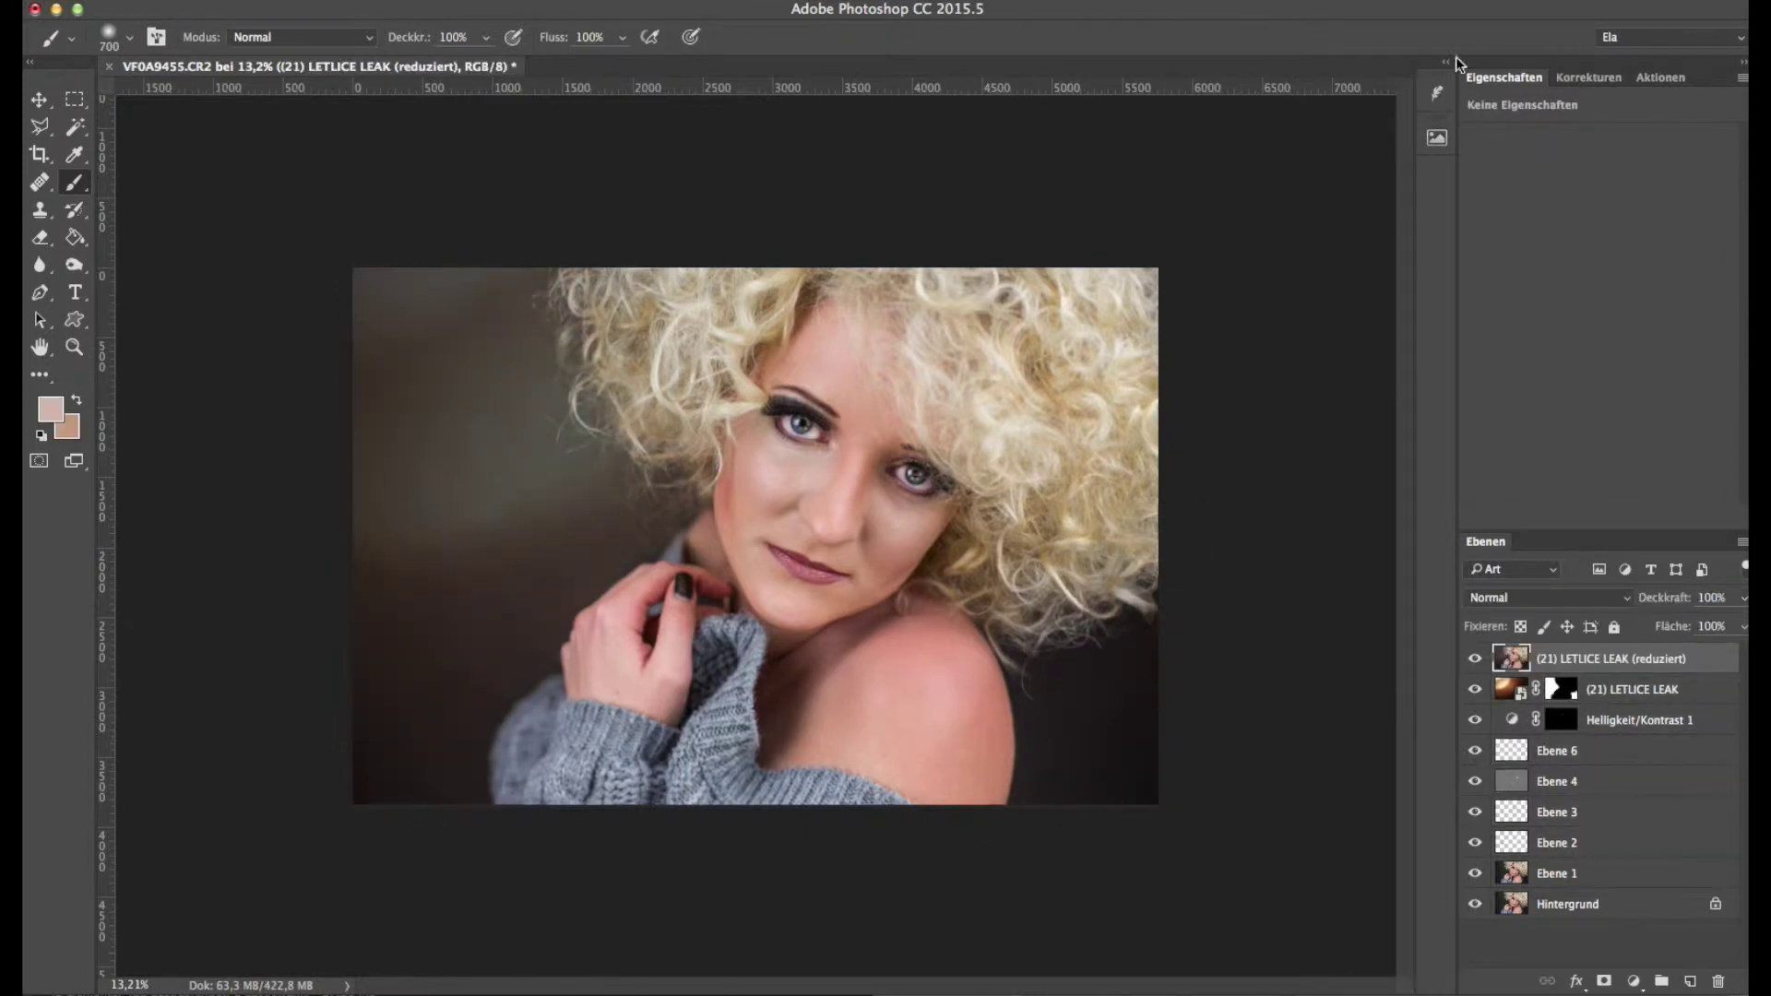
# Step: Generate a black-masked Abpudern (mittel) skin-smoothing layer with the Beauty Retouch CC extension
pyautogui.click(1445, 62)
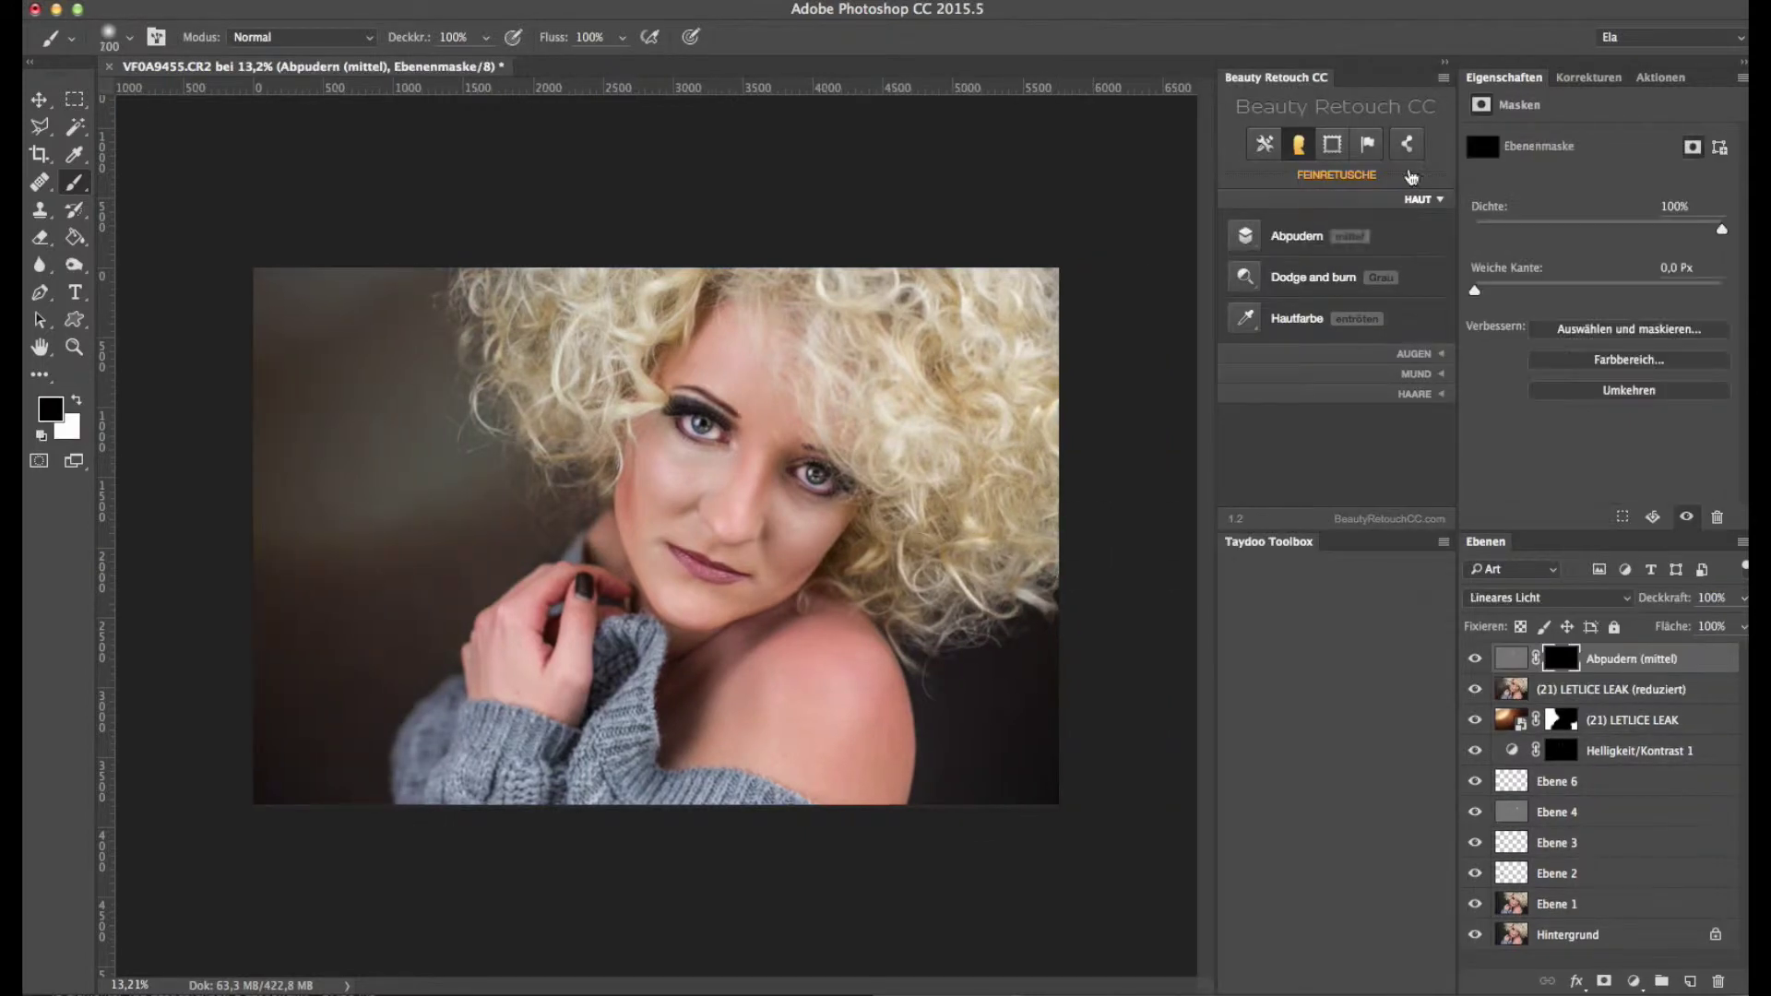
pyautogui.click(1546, 440)
pyautogui.press('super+i')
# Step: Paint white on the Abpudern mask over the facial skin, reducing the brush from 175 px to 80 px for finer areas
pyautogui.scroll(5, 811, 453)
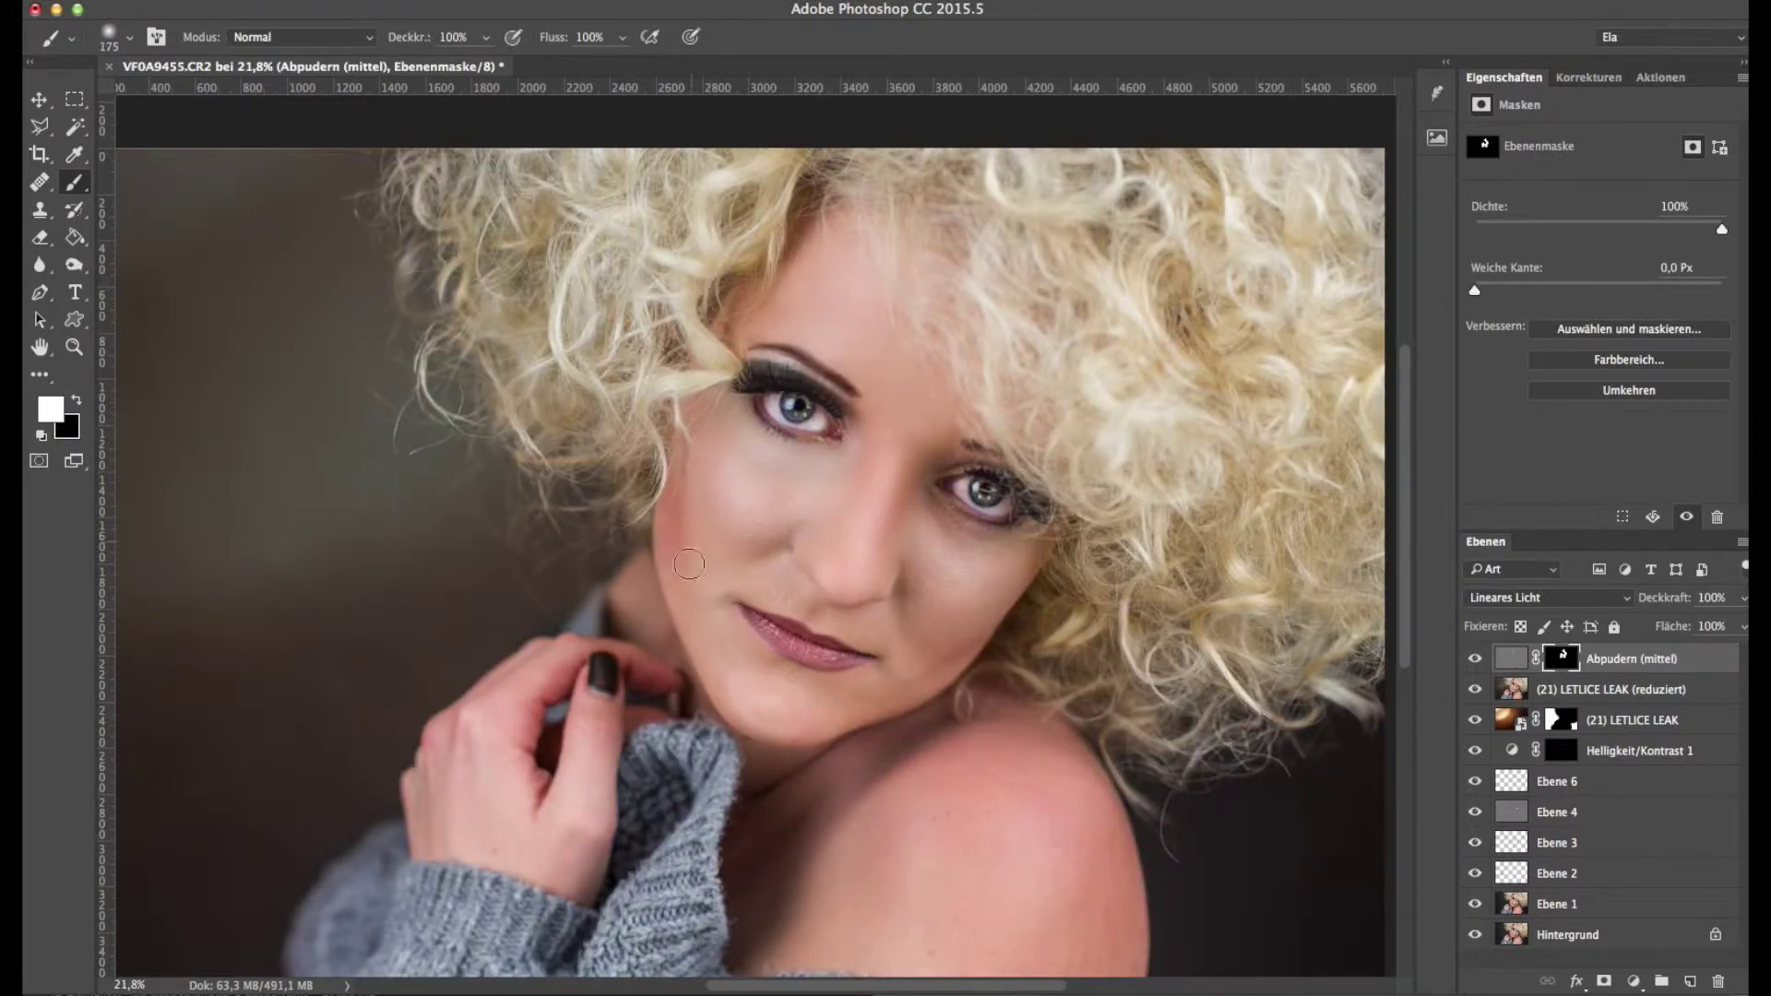
pyautogui.press('[')
pyautogui.press('[')
pyautogui.press('[')
pyautogui.press('[')
pyautogui.press('[')
pyautogui.scroll(3, 928, 539)
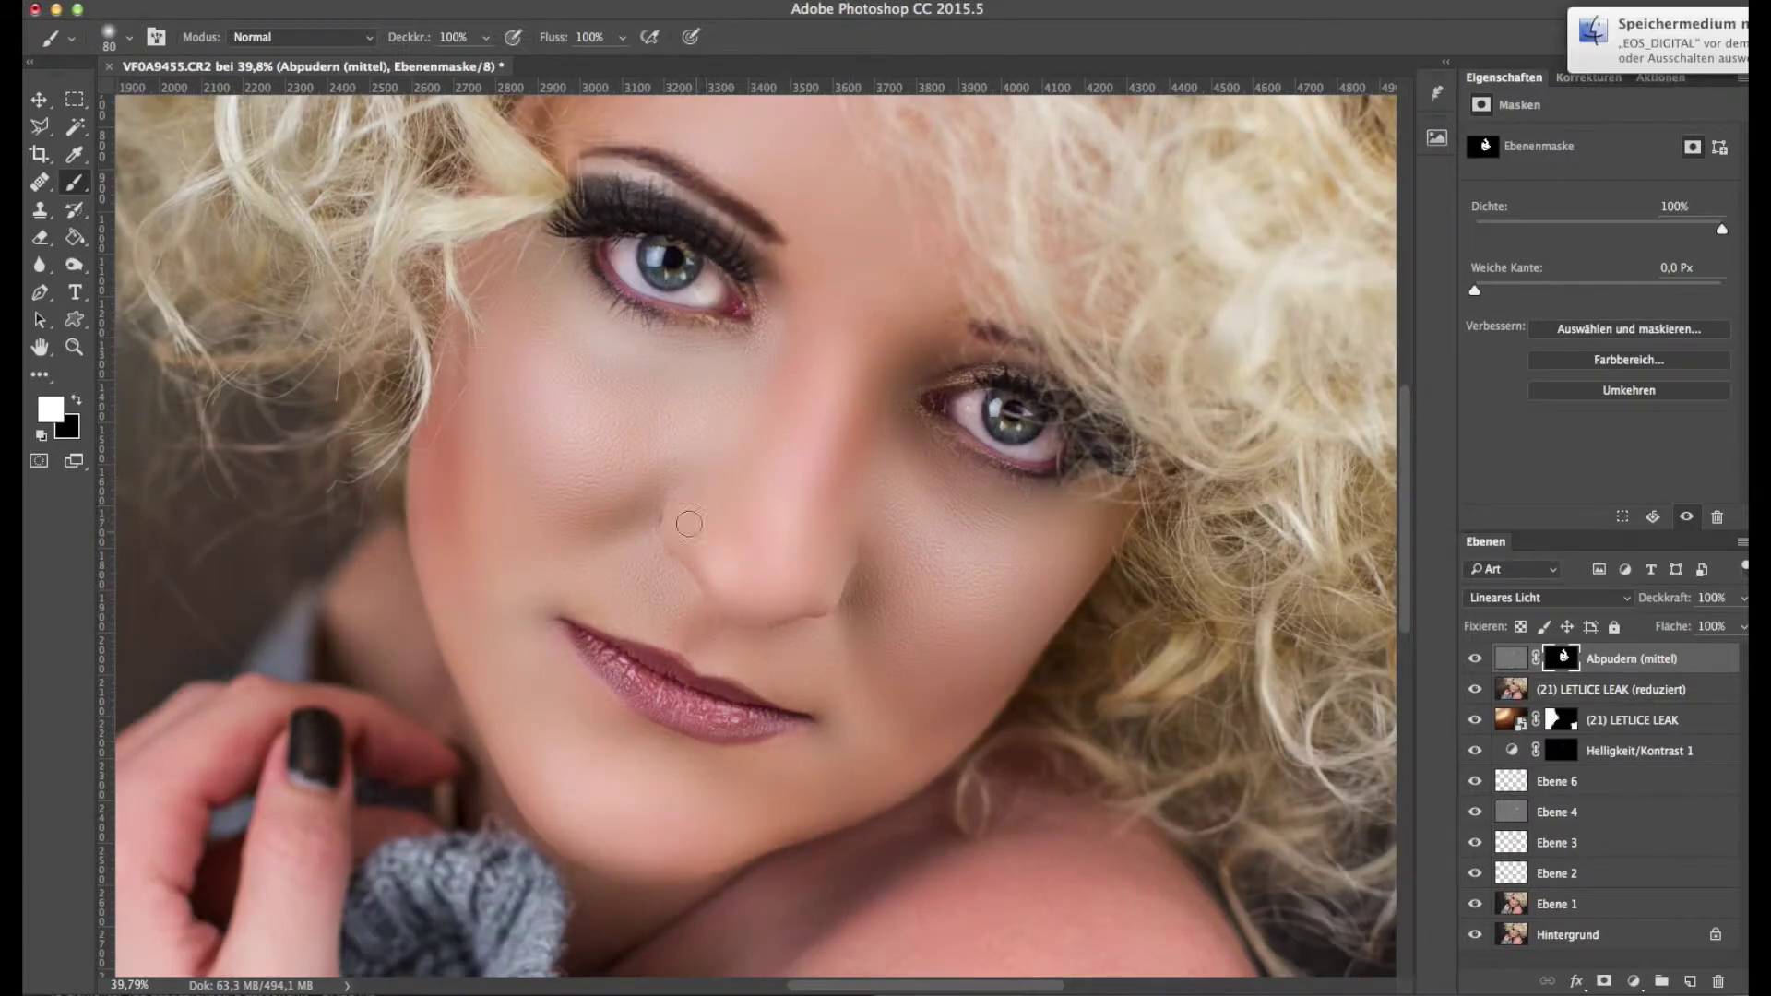
# Step: Paint white on the Abpudern mask over the hand and the bare shoulder with a 175 px brush
pyautogui.scroll(-3, 688, 524)
pyautogui.moveTo(374, 716); pyautogui.dragTo(350, 698)
pyautogui.press('x')
pyautogui.press('x')
pyautogui.press('[')
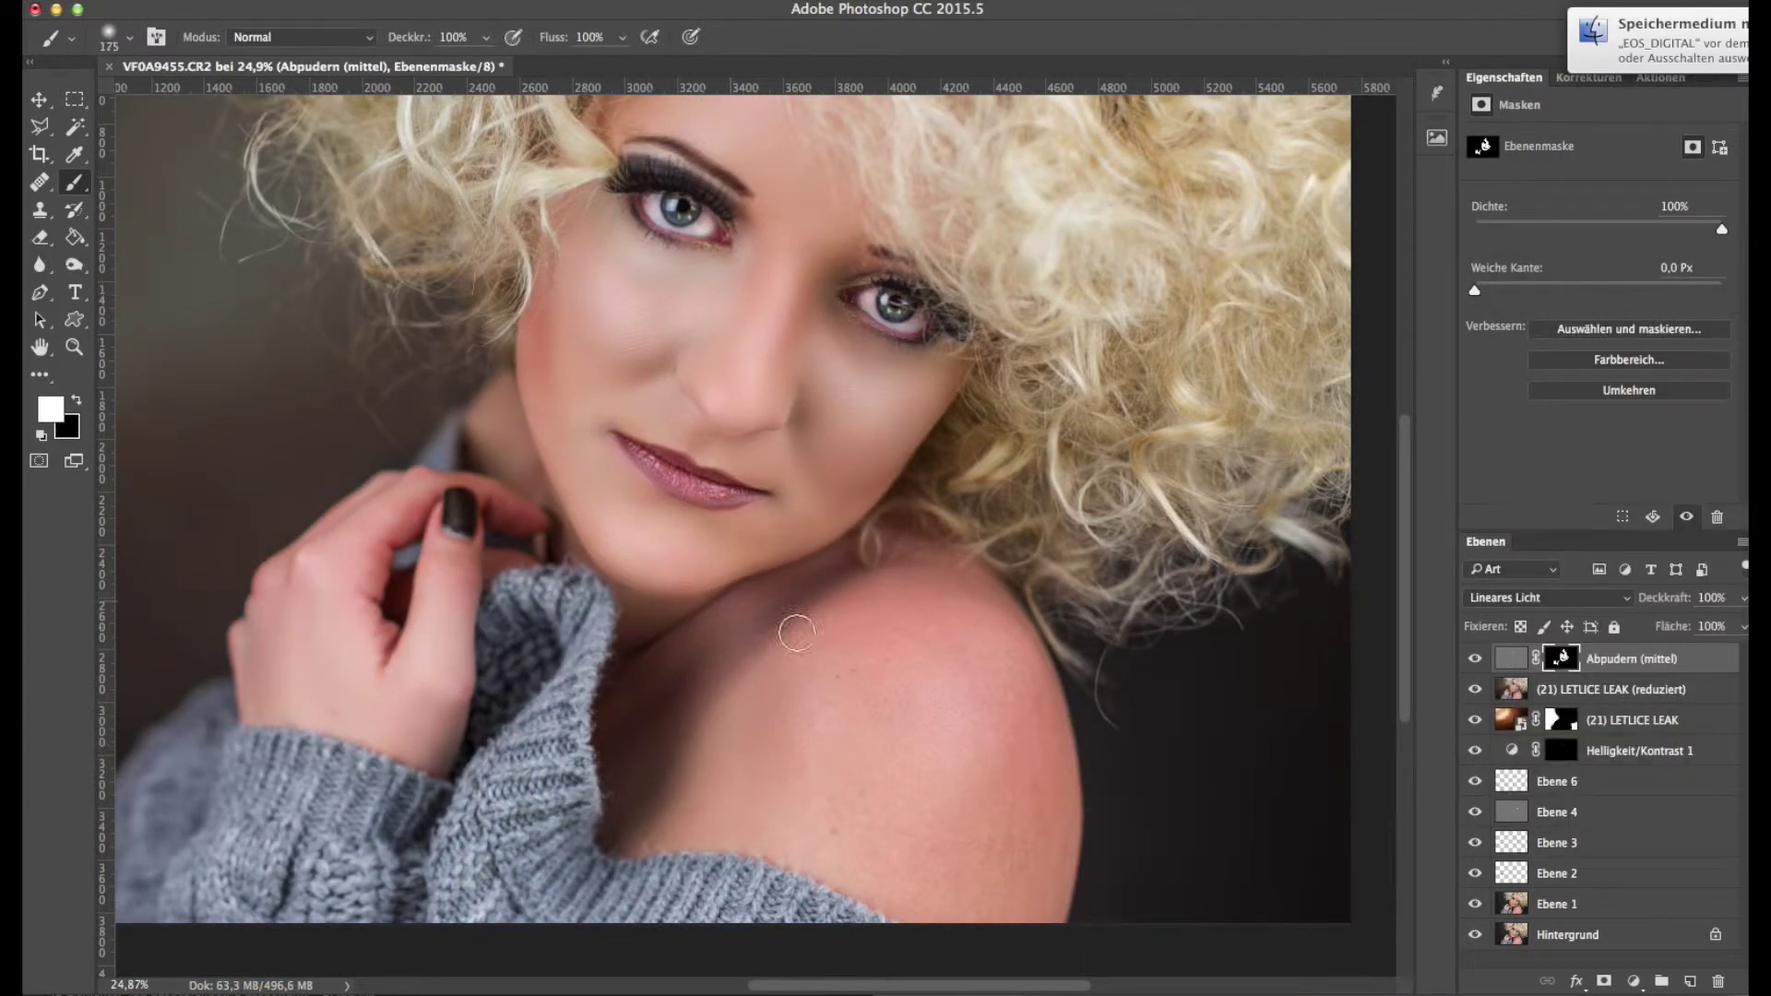
pyautogui.press('[')
pyautogui.press('[')
pyautogui.moveTo(872, 844); pyautogui.dragTo(609, 755)
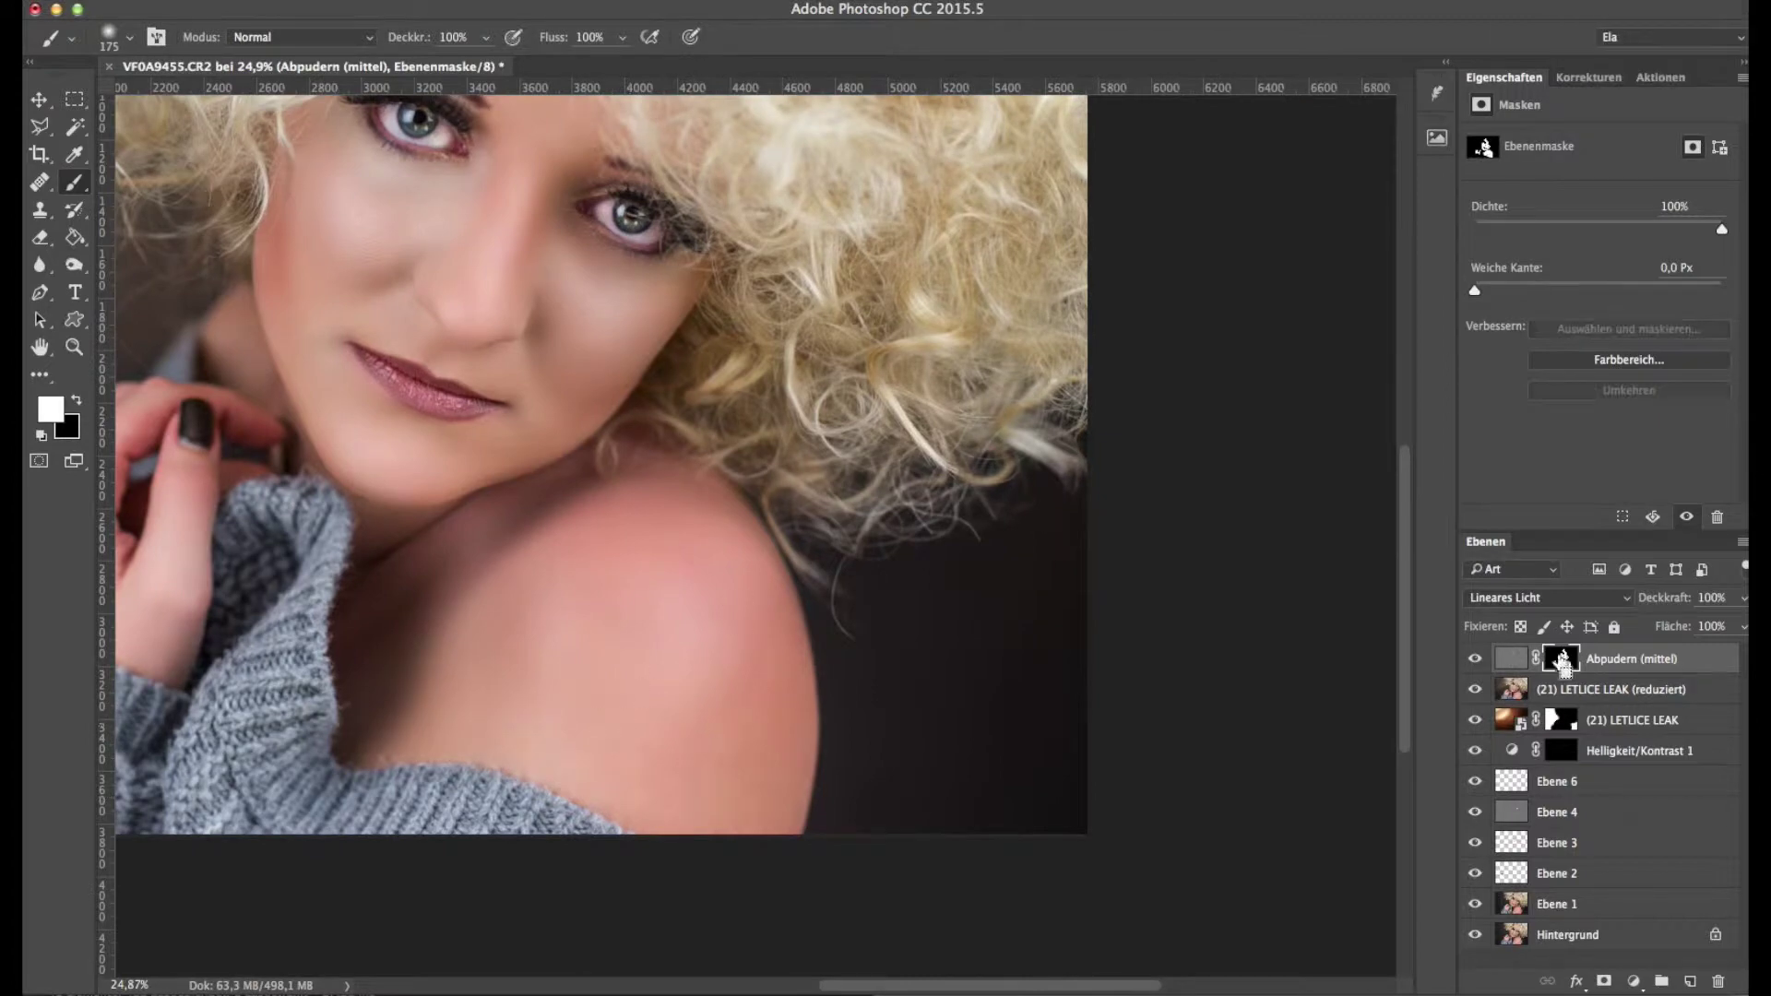
# Step: Load the Abpudern mask as a selection, touch up missed skin areas with a 100 px brush and deselect
pyautogui.keyDown('ctrl'); pyautogui.click(1561, 658); pyautogui.keyUp('ctrl')
pyautogui.scroll(2, 174, 407)
pyautogui.press('[')
pyautogui.press('[')
pyautogui.press('[')
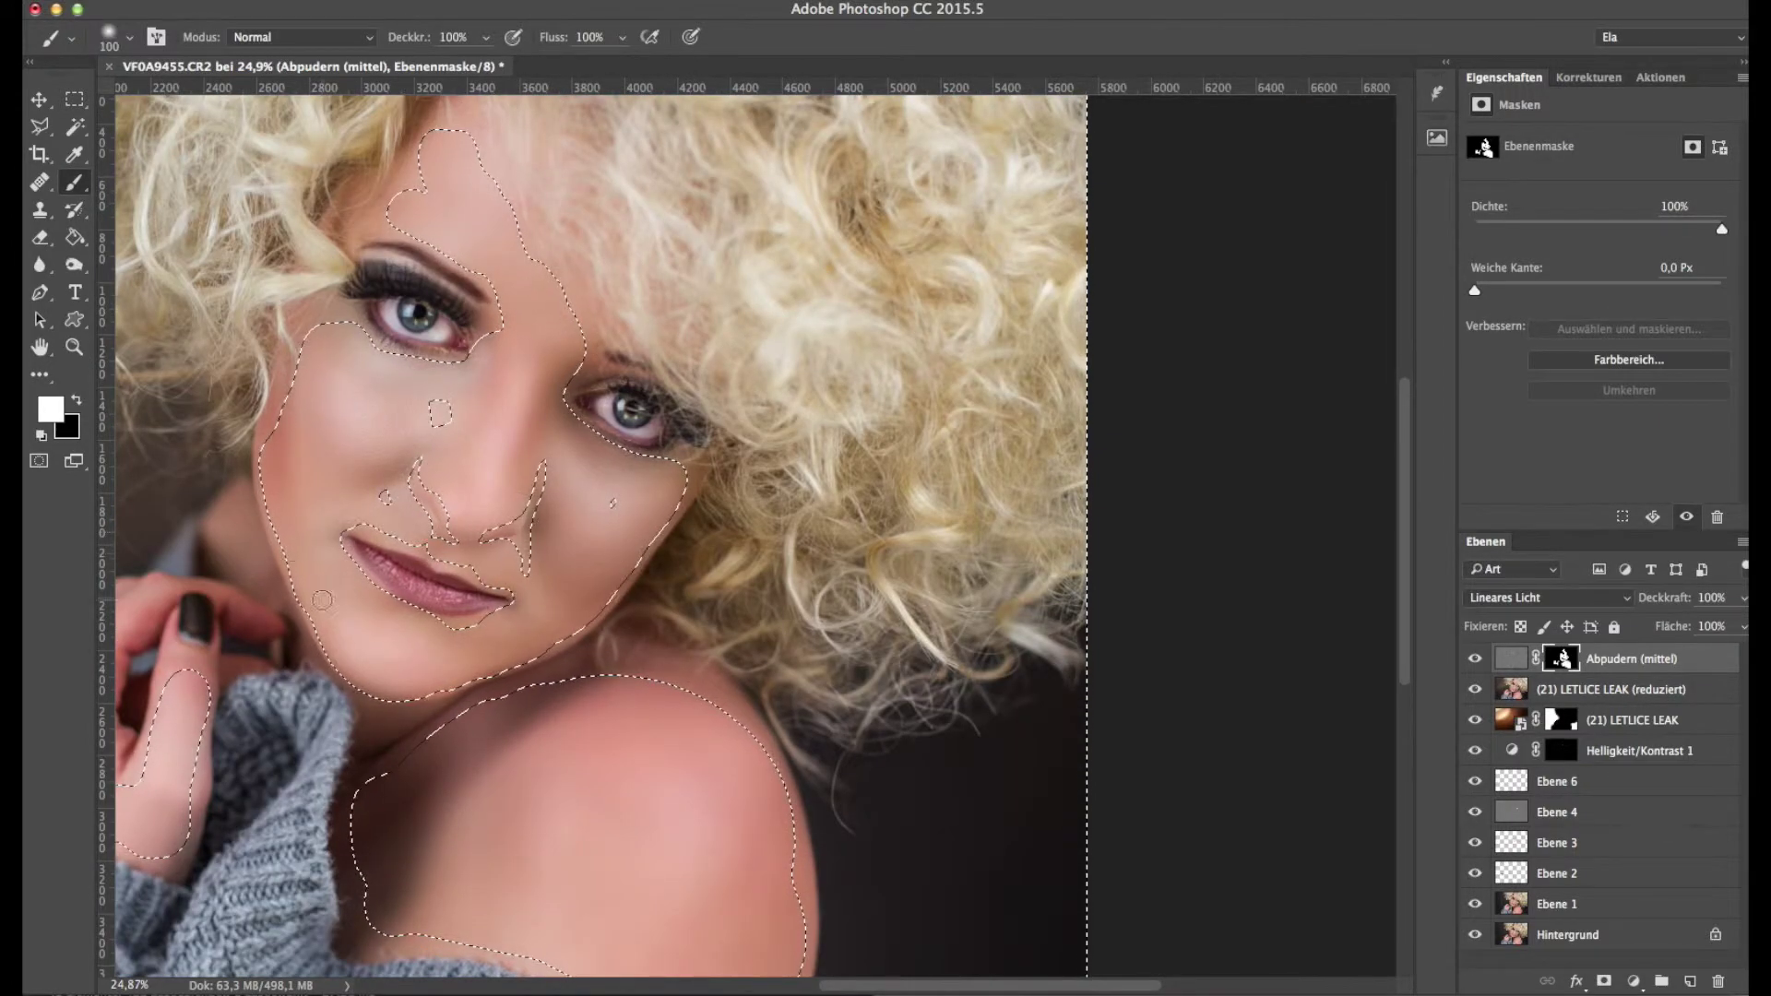
pyautogui.scroll(-4, 385, 661)
pyautogui.hscroll(-3, 299, 508)
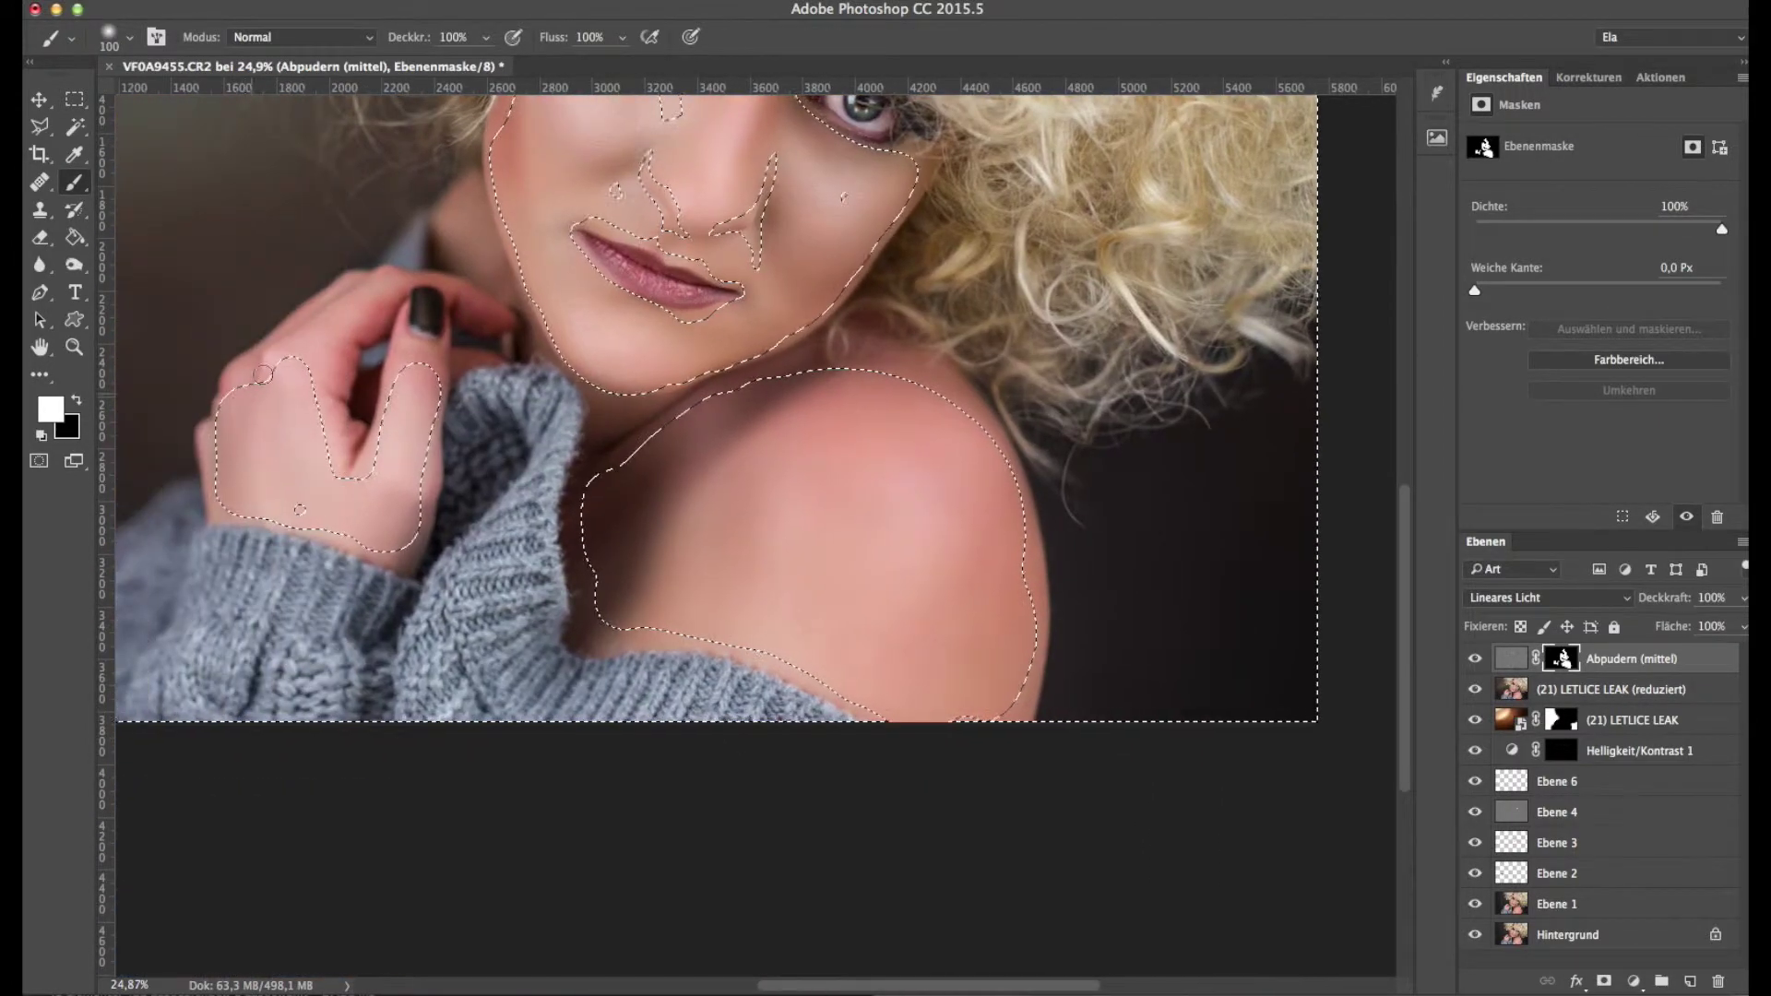
pyautogui.scroll(2, 922, 461)
pyautogui.press('m')
pyautogui.click(1340, 384)
# Step: Set the Abpudern (mittel) layer's opacity to 50%
pyautogui.scroll(-3, 1340, 384)
pyautogui.click(1743, 598)
pyautogui.moveTo(1742, 625); pyautogui.dragTo(1693, 627)
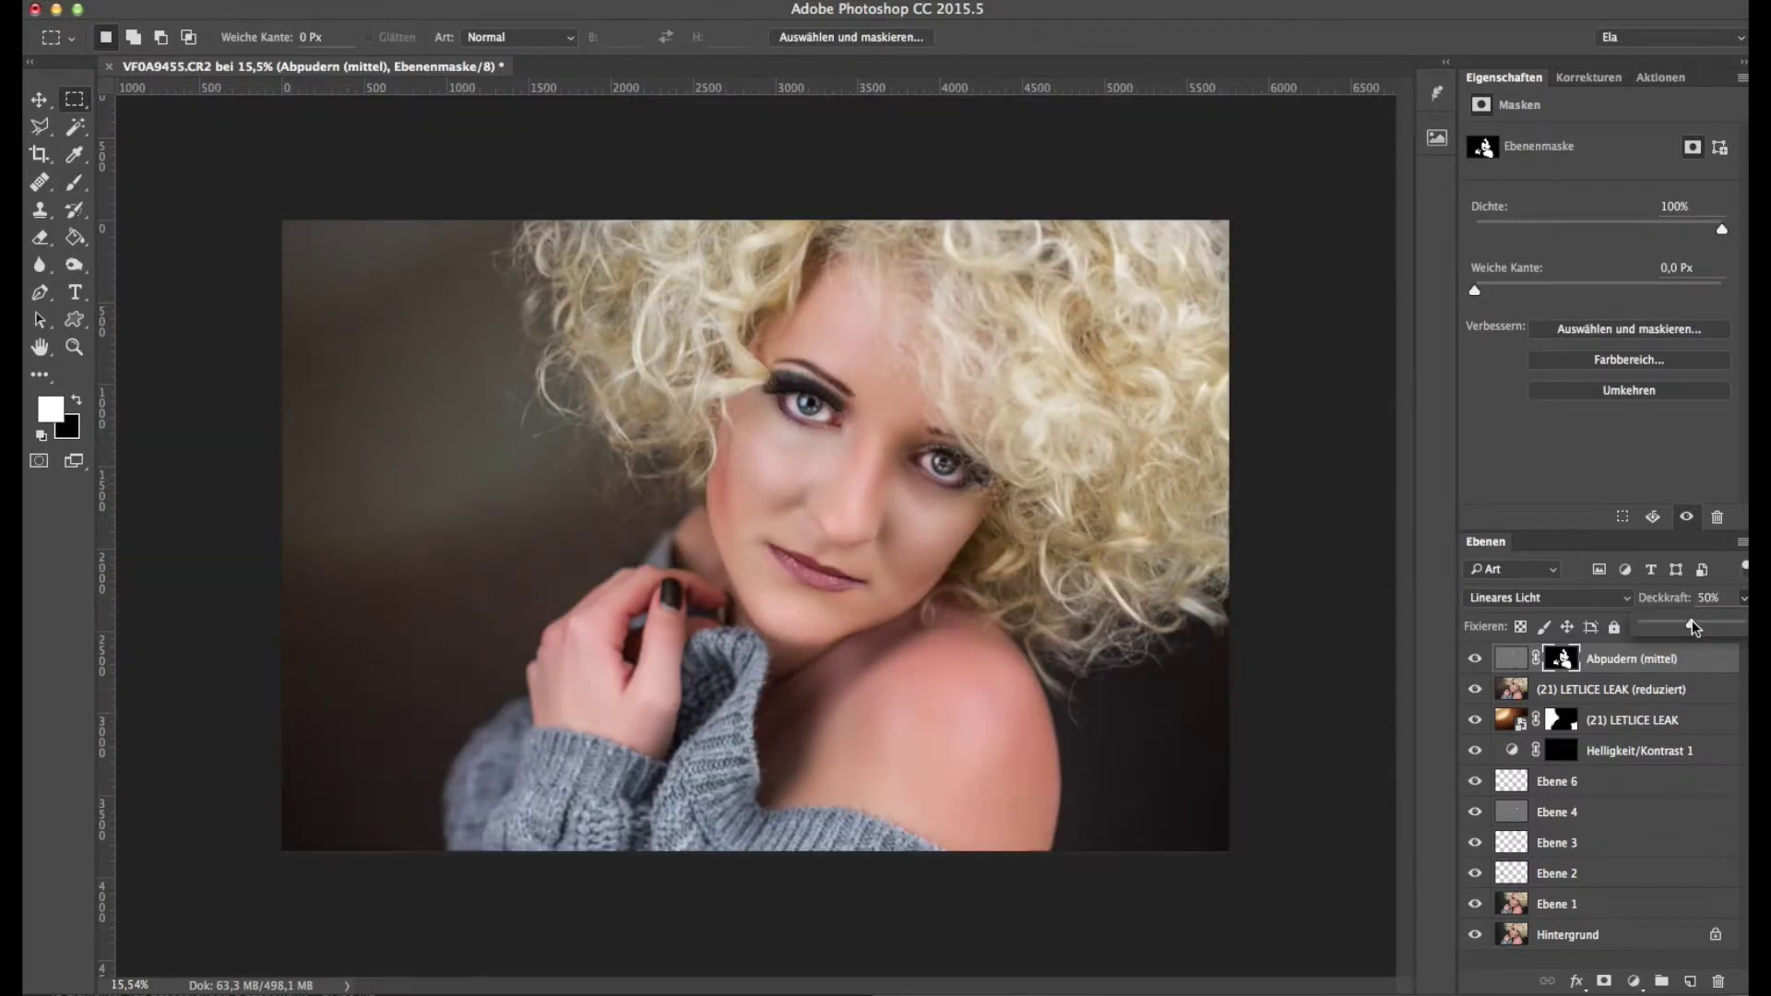
# Step: Add a dark teal (#002e3c) colour fill at 30% opacity and a Helligkeit/Kontrast adjustment with brightness 41 and contrast 23
pyautogui.click(1633, 980)
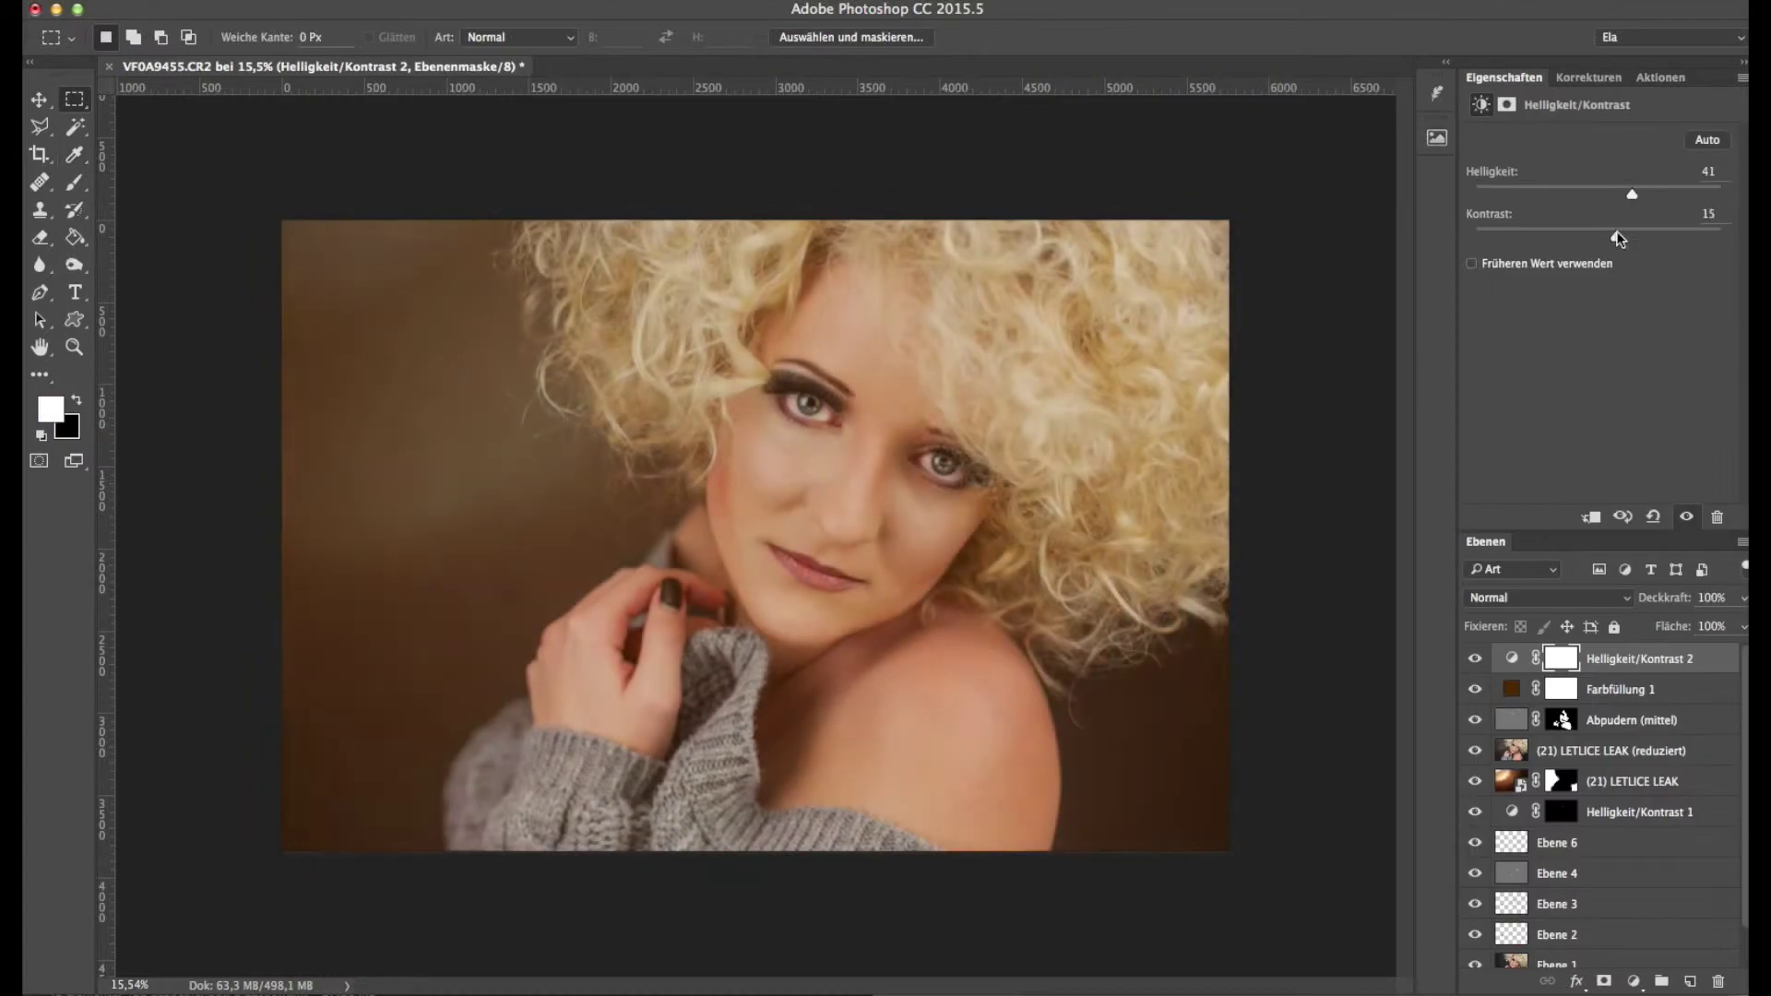
pyautogui.doubleClick(1511, 689)
pyautogui.click(1055, 664)
pyautogui.moveTo(1055, 665); pyautogui.dragTo(1092, 704)
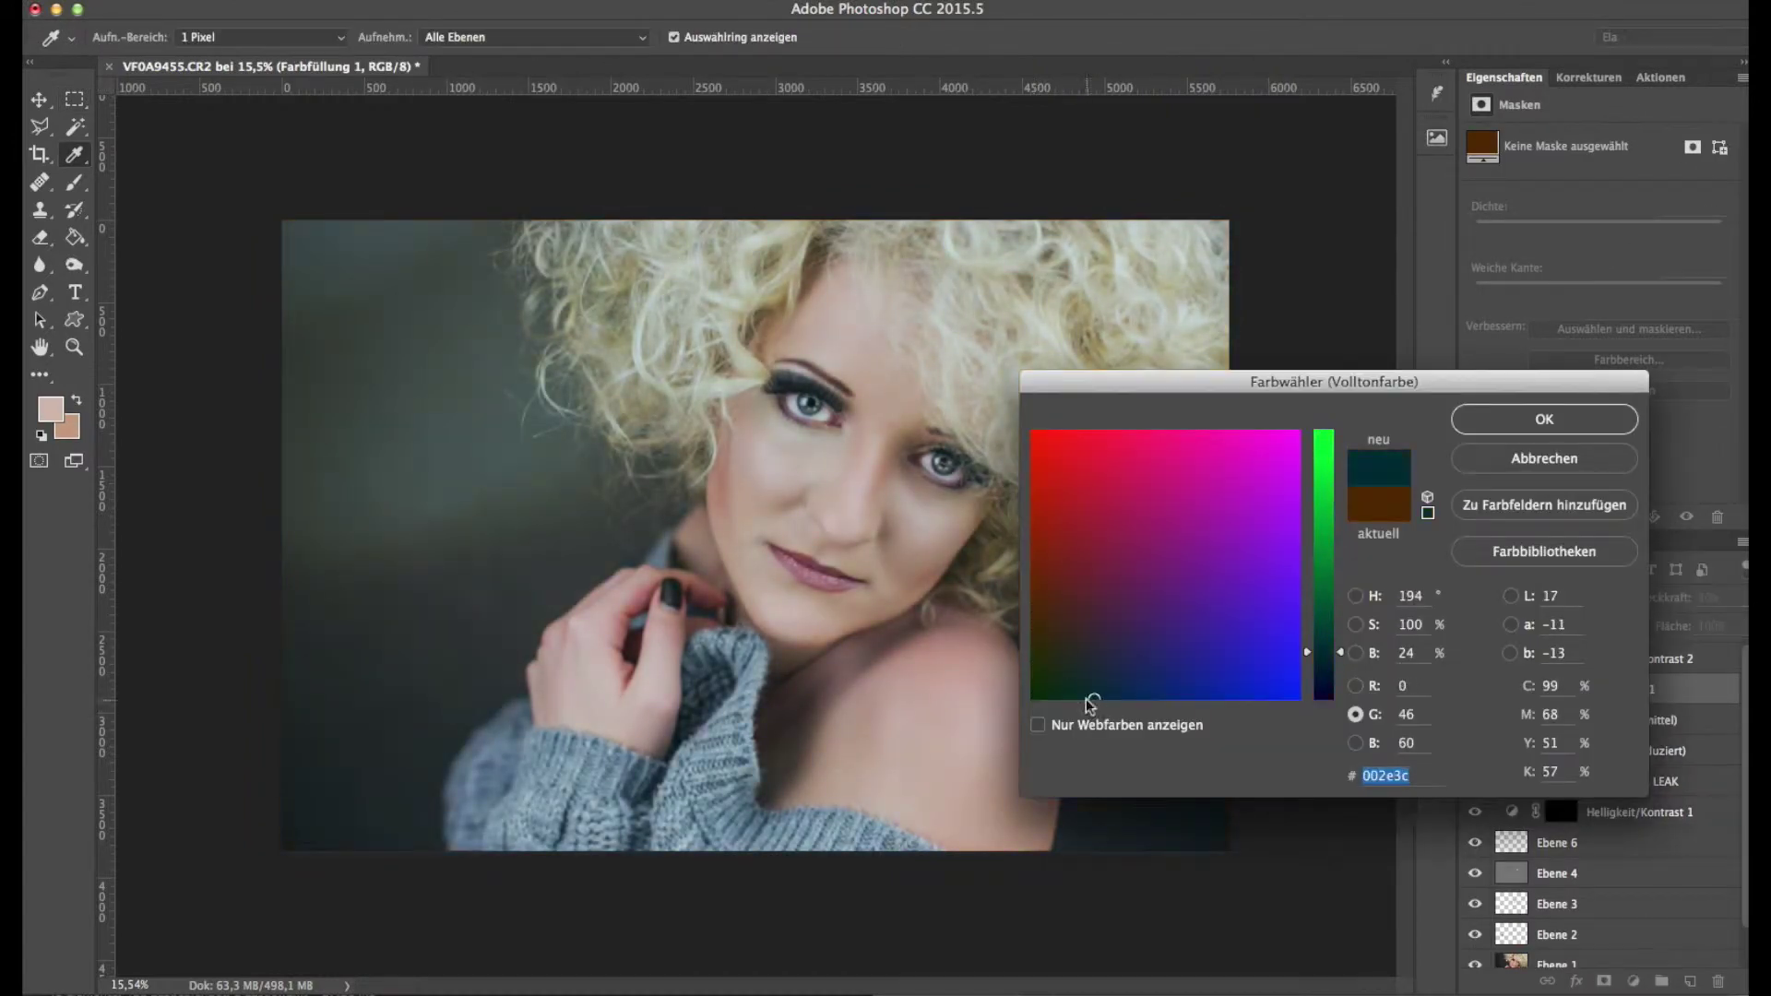
pyautogui.click(1543, 419)
# Step: Invert the Helligkeit/Kontrast 2 mask and paint white over the hair, face and body, using a smaller brush around the hand
pyautogui.click(1638, 658)
pyautogui.hotkey('ctrl', 'i')
pyautogui.press('b')
pyautogui.moveTo(819, 178)
pyautogui.mouseDown()
pyautogui.moveTo(922, 517)
pyautogui.moveTo(792, 839)
pyautogui.mouseUp()
pyautogui.press('[')
pyautogui.press('[')
pyautogui.press('[')
pyautogui.press('[')
pyautogui.press('[')
pyautogui.press('[')
pyautogui.press('[')
pyautogui.moveTo(690, 682)
pyautogui.mouseDown()
pyautogui.moveTo(613, 646)
pyautogui.moveTo(660, 803)
pyautogui.mouseUp()
# Step: Prepare a 125 px brush at 12% opacity on the Farbfüllung 1 mask and compare the image with and without the fill
pyautogui.click(1561, 689)
pyautogui.press('[')
pyautogui.press('[')
pyautogui.press('[')
pyautogui.press('[')
pyautogui.press('[')
pyautogui.press('[')
pyautogui.press('[')
pyautogui.press('[')
pyautogui.press('[')
pyautogui.press('[')
pyautogui.press('1')
pyautogui.press('2')
pyautogui.click(1475, 690)
pyautogui.click(1475, 690)
# Step: Hide the (21) LETLICE LEAK (reduziert) and (21) LETLICE LEAK layers and compare the colour fill on and off
pyautogui.click(1475, 751)
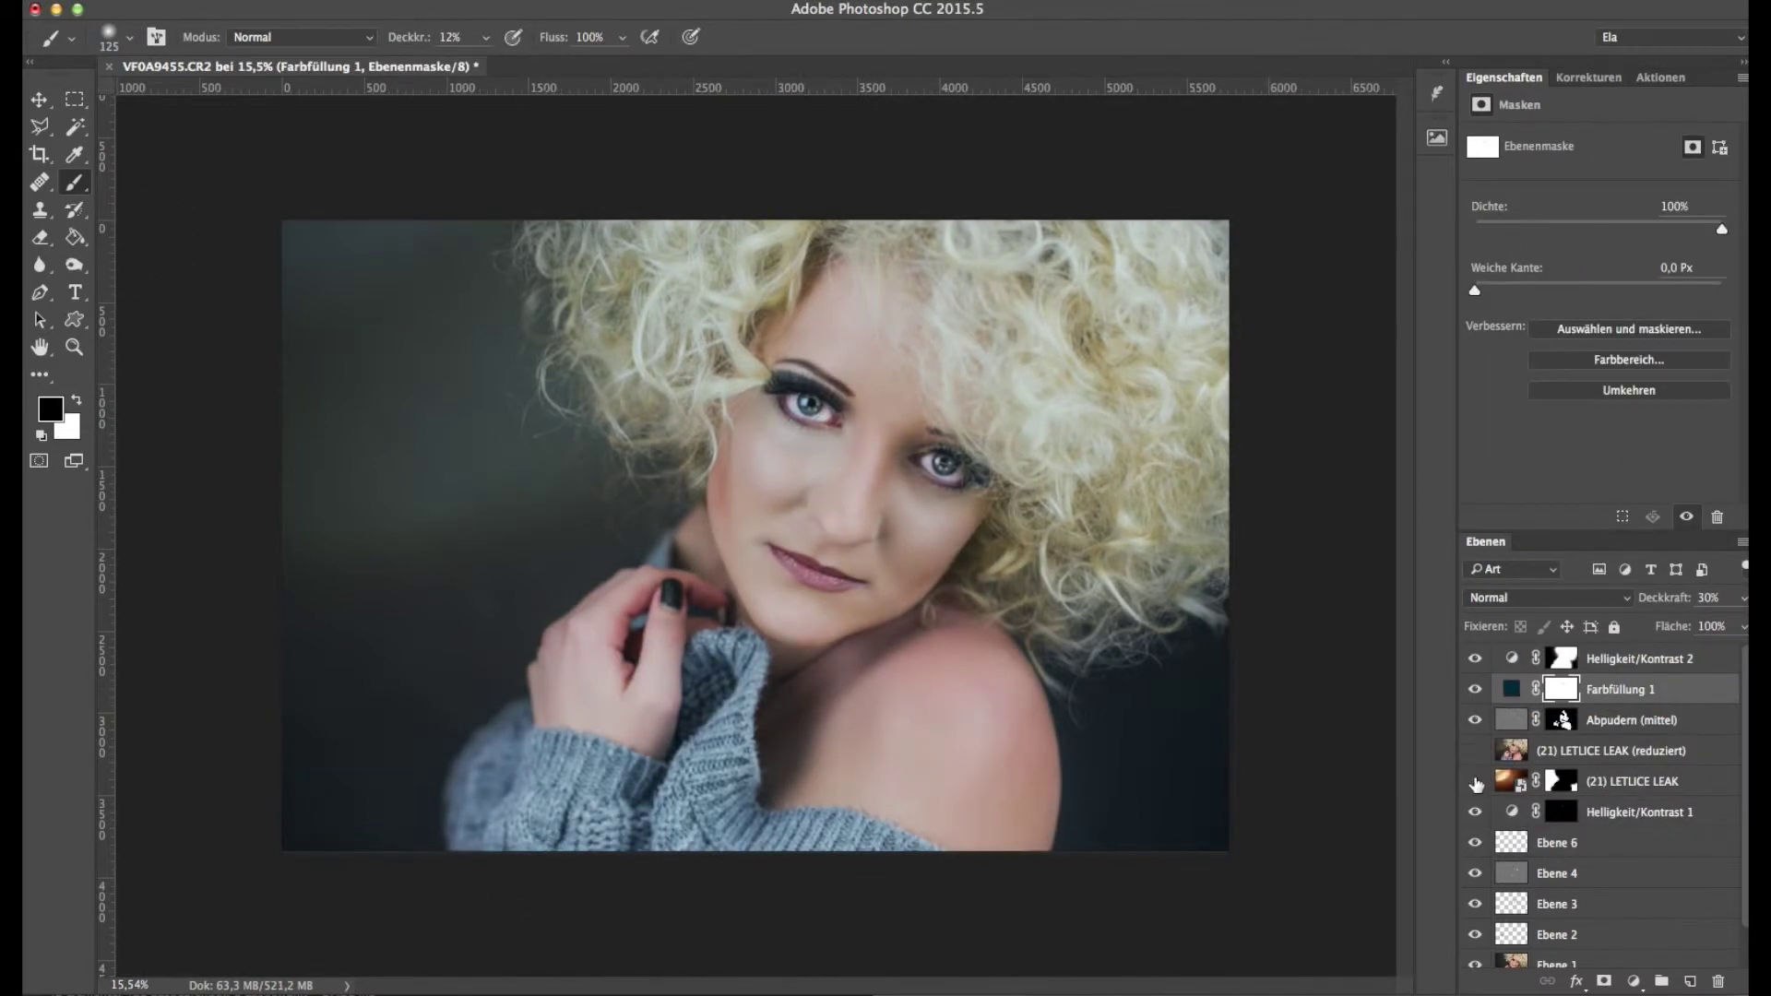
pyautogui.click(1475, 781)
pyautogui.click(1474, 694)
pyautogui.click(1475, 694)
# Step: Set the brightness of Helligkeit/Kontrast 2 to 50 and compare the image with and without the colour fill
pyautogui.click(1625, 658)
pyautogui.moveTo(1627, 195); pyautogui.dragTo(1638, 196)
pyautogui.click(1475, 690)
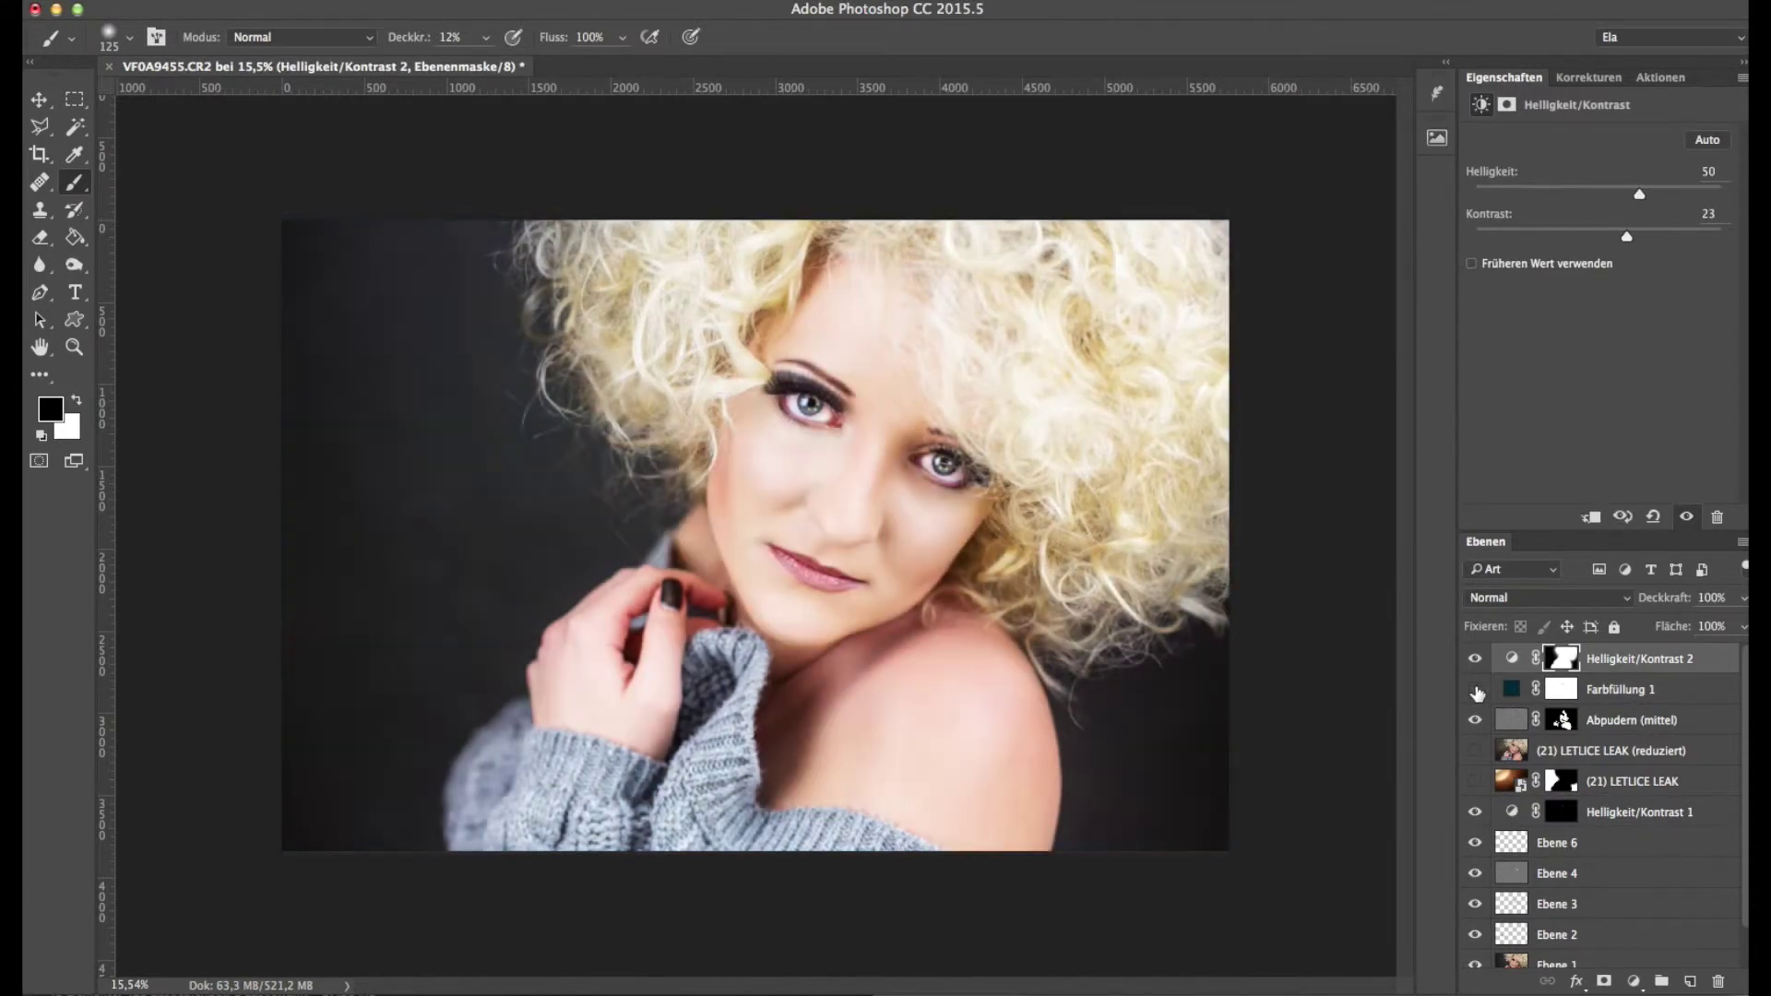
pyautogui.click(1475, 690)
# Step: Slightly lower the opacity of the Farbfüllung 1 layer
pyautogui.click(1511, 689)
pyautogui.click(1742, 598)
pyautogui.moveTo(1673, 619); pyautogui.dragTo(1664, 622)
# Step: Delete the (21) LETLICE LEAK layer and its merged copy, (21) LETLICE LEAK (reduziert)
pyautogui.click(1512, 781)
pyautogui.click(1610, 751)
pyautogui.doubleClick(1631, 781)
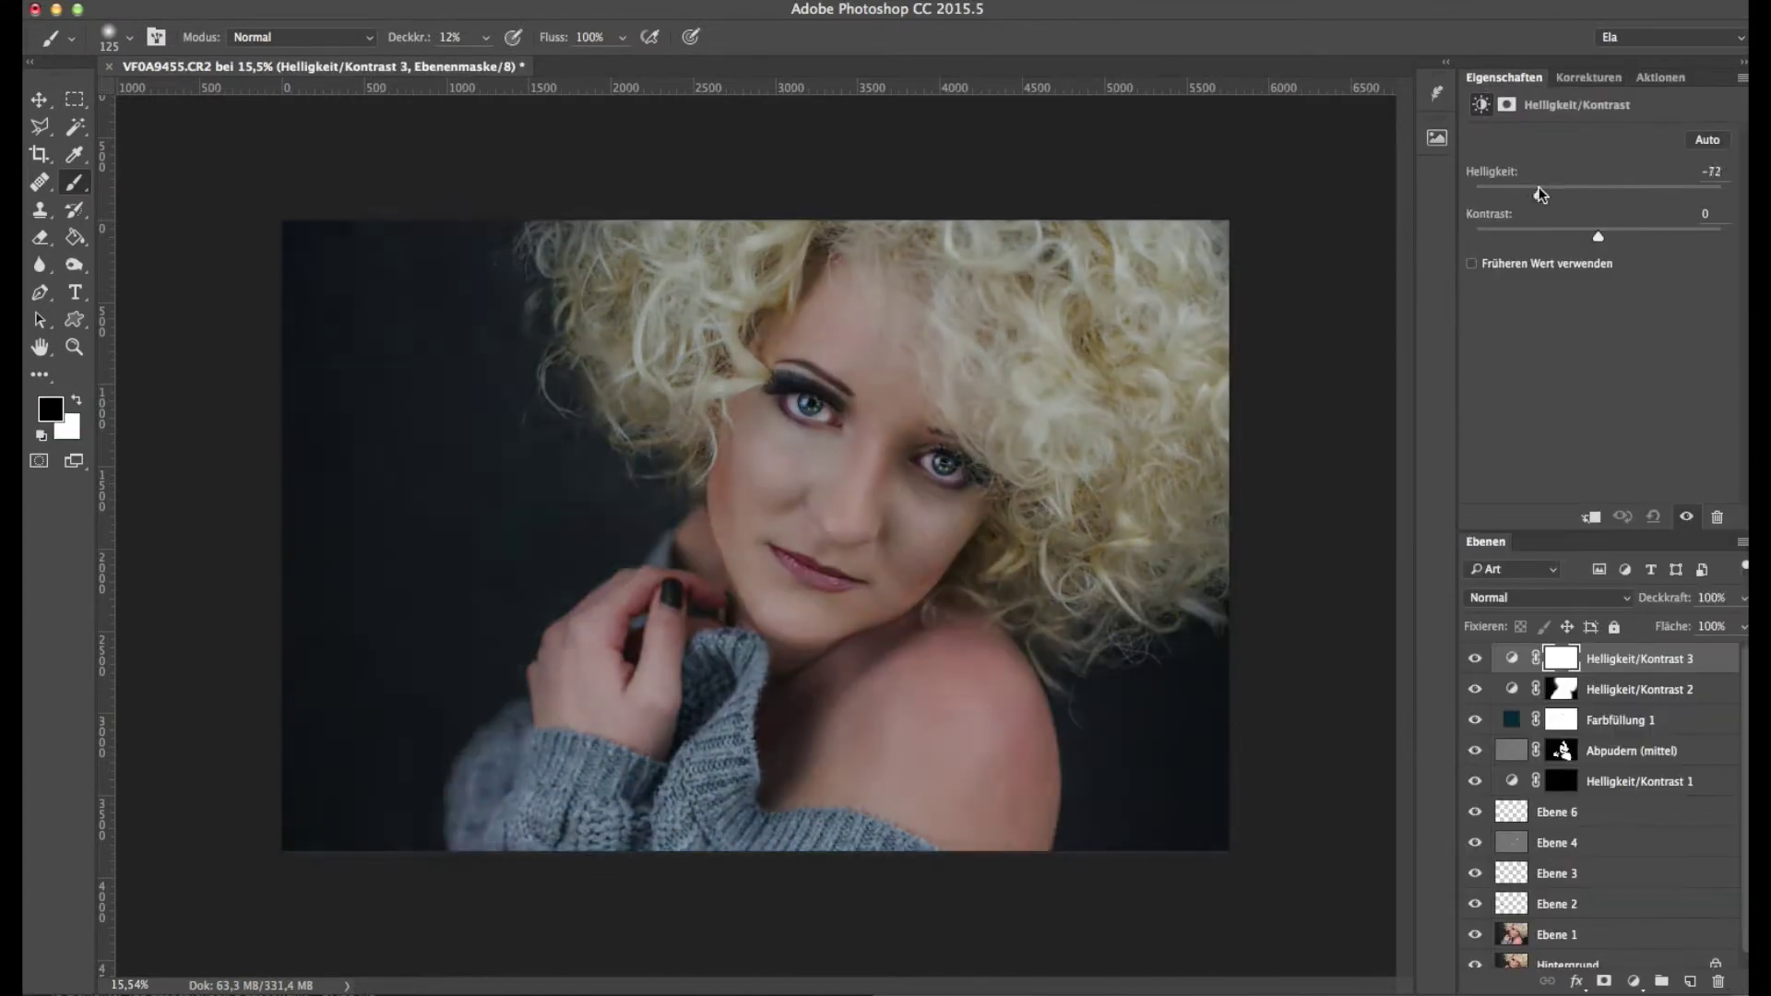
# Step: Set a negative brightness for Helligkeit/Kontrast 3 and raise the brush opacity to 100%
pyautogui.moveTo(1621, 193); pyautogui.dragTo(1579, 229)
pyautogui.click(486, 38)
pyautogui.moveTo(449, 61); pyautogui.dragTo(539, 61)
# Step: Try masking the darkening of Helligkeit/Kontrast 3 off the woman with large and smaller black brush strokes
pyautogui.moveTo(894, 457)
pyautogui.mouseDown()
pyautogui.moveTo(735, 778)
pyautogui.moveTo(553, 843)
pyautogui.mouseUp()
pyautogui.press('[')
pyautogui.press('[')
pyautogui.press('[')
pyautogui.press('[')
pyautogui.press('[')
pyautogui.press('[')
pyautogui.press('[')
pyautogui.press('[')
pyautogui.press('[')
pyautogui.moveTo(720, 276)
pyautogui.mouseDown()
pyautogui.moveTo(807, 426)
pyautogui.moveTo(833, 802)
pyautogui.mouseUp()
# Step: Fine-tune the brightness of Helligkeit/Kontrast 3 and rework its mask with white strokes over the background and black over the woman
pyautogui.moveTo(1560, 194); pyautogui.dragTo(1556, 193)
pyautogui.press('x')
pyautogui.moveTo(1237, 234); pyautogui.dragTo(316, 98)
pyautogui.moveTo(1292, 174); pyautogui.dragTo(568, 809)
pyautogui.press('x')
pyautogui.moveTo(646, 757); pyautogui.dragTo(899, 509)
# Step: Compare the image with and without Helligkeit/Kontrast 3, and reset its layer mask to plain white
pyautogui.click(1474, 658)
pyautogui.click(1475, 658)
pyautogui.click(1475, 658)
pyautogui.click(1475, 658)
pyautogui.press('super+a')
pyautogui.press('BackSpace')
pyautogui.press('super+d')
# Step: Mask the darkening off the image centre with a single 4400 px black brush dab and stamp the result to a merged layer
pyautogui.press(']')
pyautogui.press(']')
pyautogui.press(']')
pyautogui.press(']')
pyautogui.press(']')
pyautogui.press(']')
pyautogui.press(']')
pyautogui.press(']')
pyautogui.press(']')
pyautogui.press(']')
pyautogui.press(']')
pyautogui.press(']')
pyautogui.press(']')
pyautogui.press(']')
pyautogui.press(']')
pyautogui.press(']')
pyautogui.press(']')
pyautogui.press(']')
pyautogui.press(']')
pyautogui.press(']')
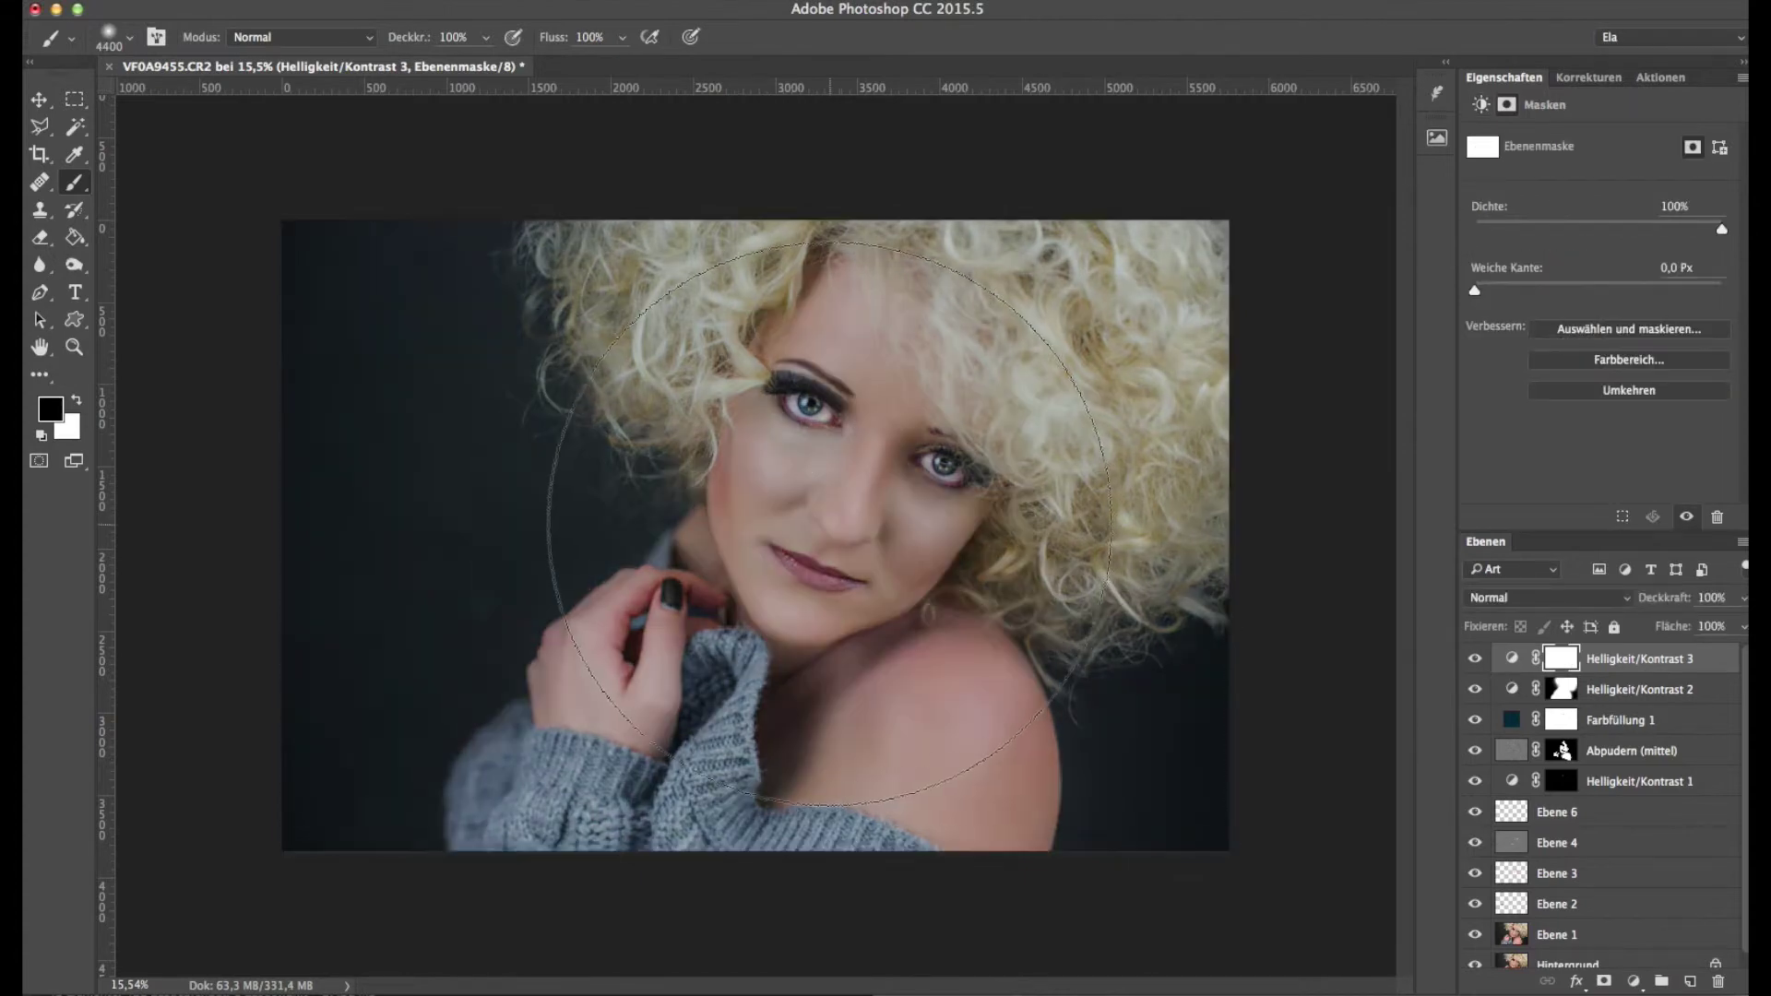
pyautogui.click(829, 524)
pyautogui.hotkey('ctrl', 'alt', 'shift', 'e')
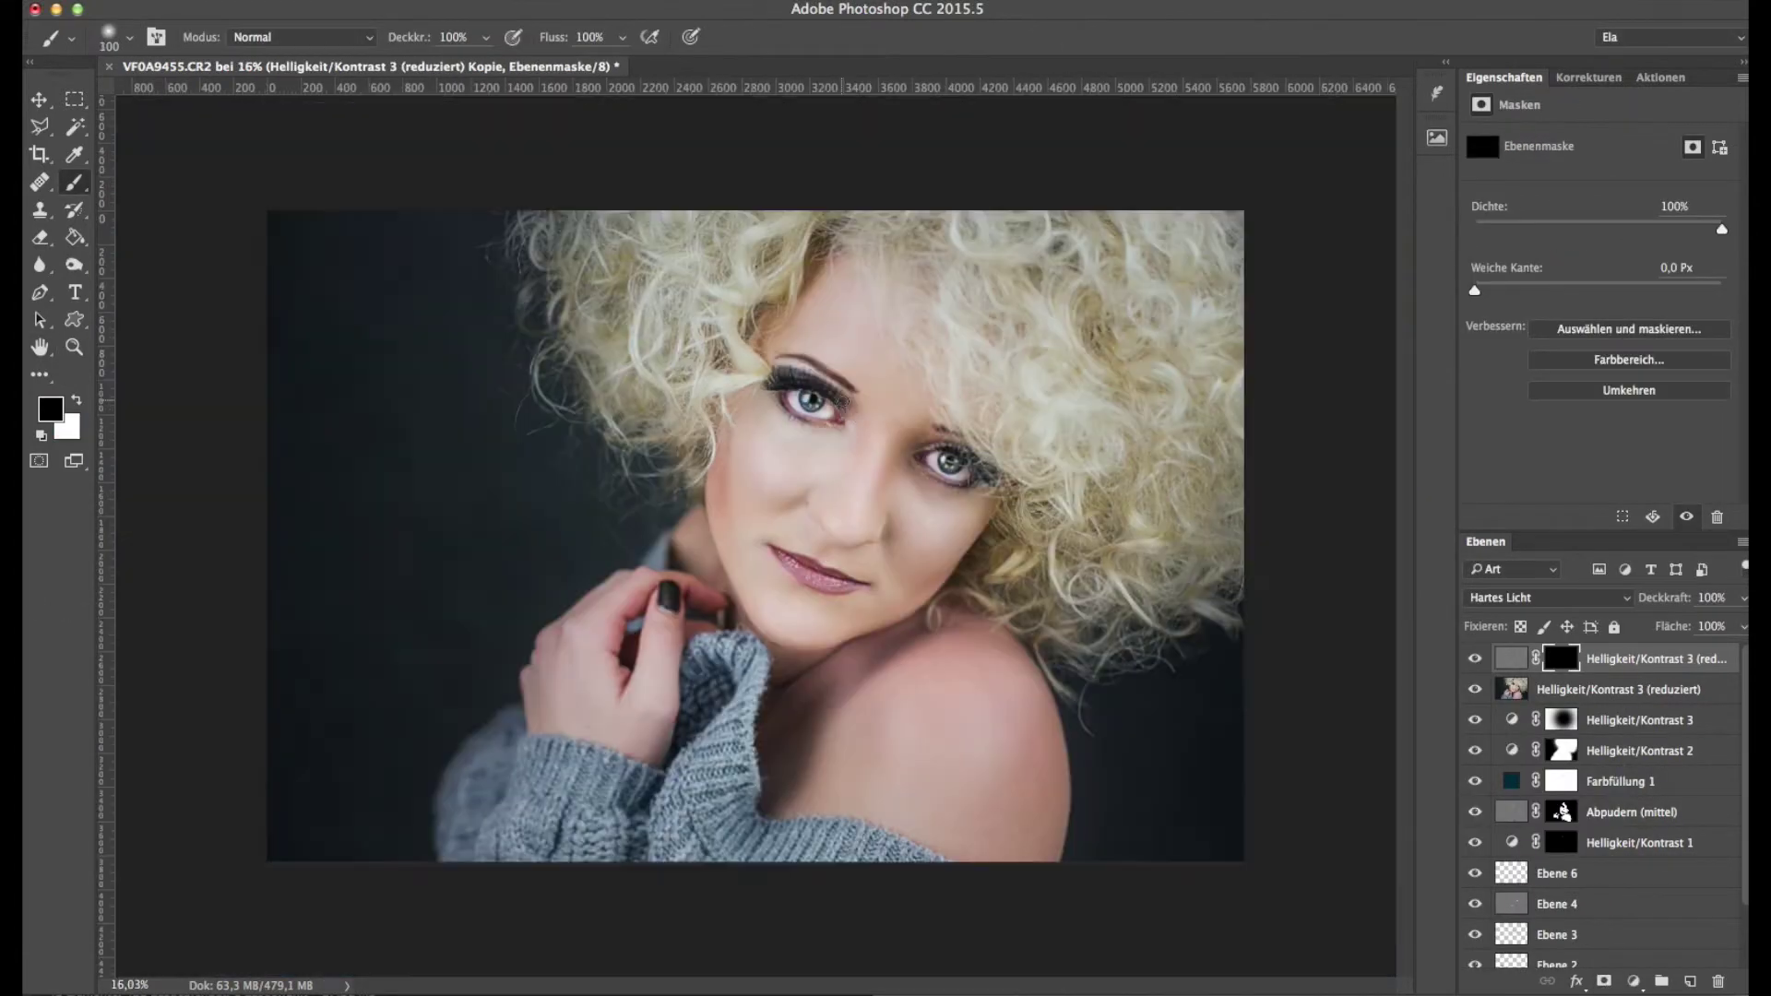
# Step: Lower the Hartes Licht copy's opacity to 30% and refine the mask of the copy beneath it around the sweater and lower corner
pyautogui.click(1743, 598)
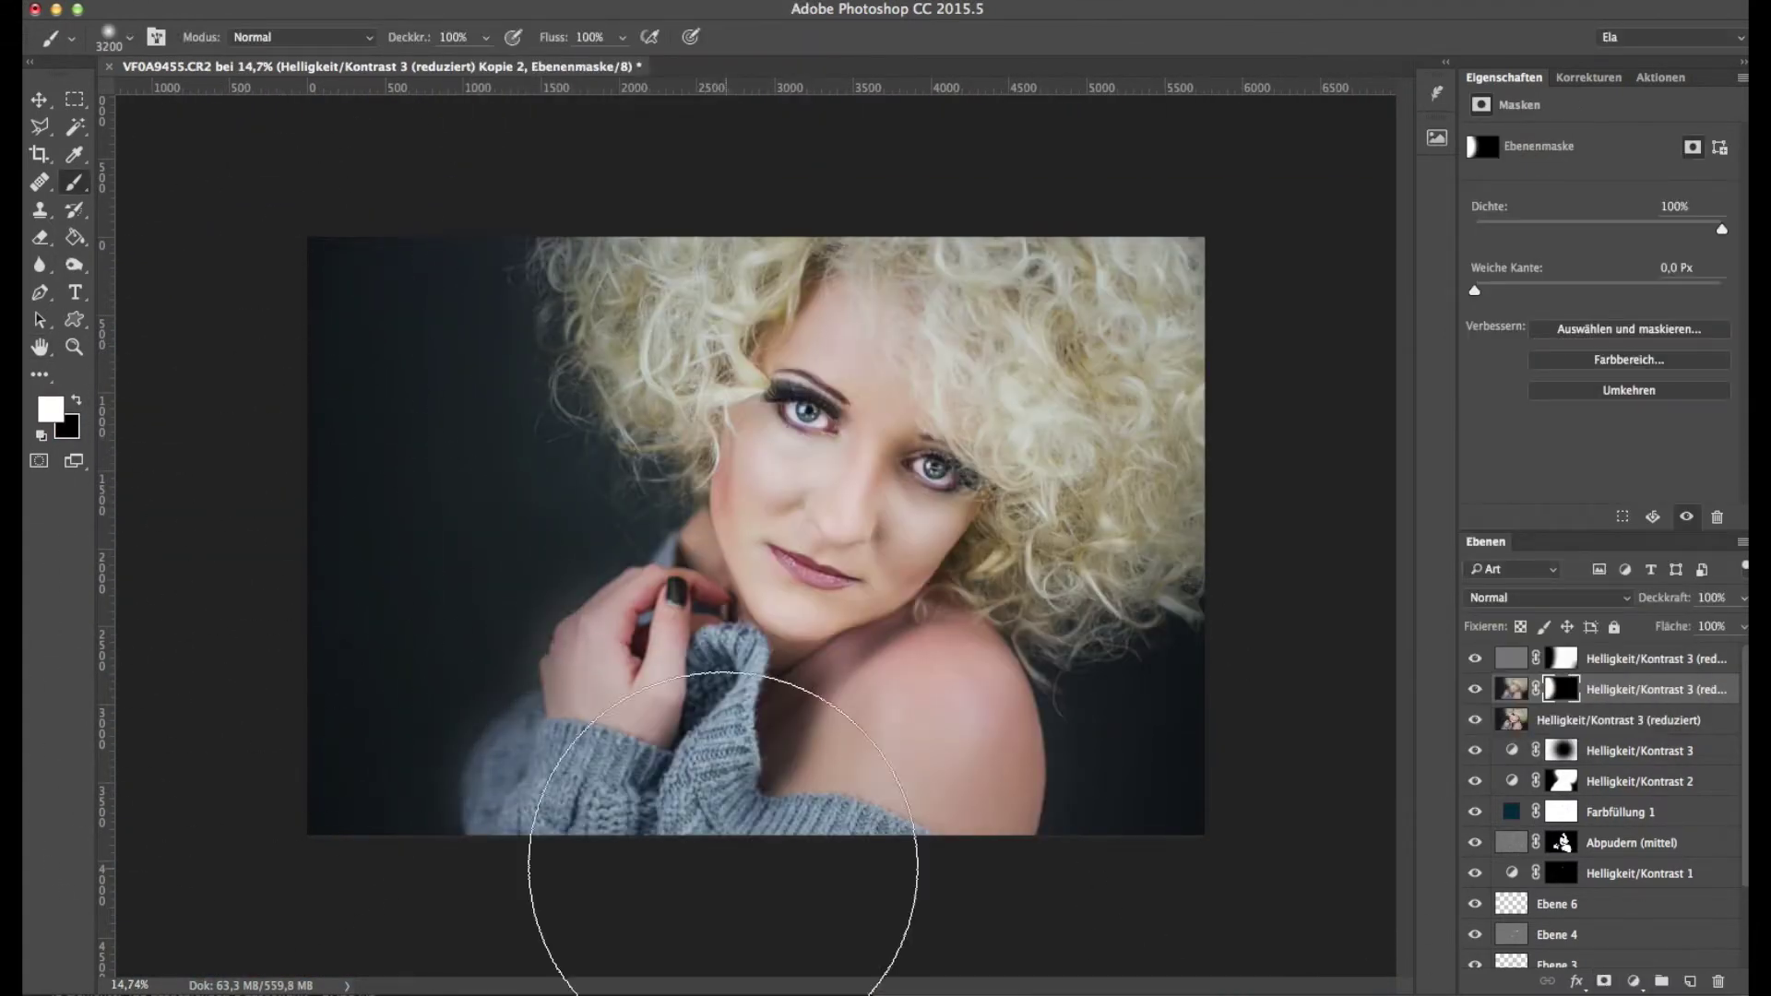
pyautogui.press('x')
pyautogui.moveTo(722, 753); pyautogui.dragTo(716, 903)
pyautogui.press('x')
pyautogui.press('[')
pyautogui.moveTo(1266, 844); pyautogui.dragTo(1202, 869)
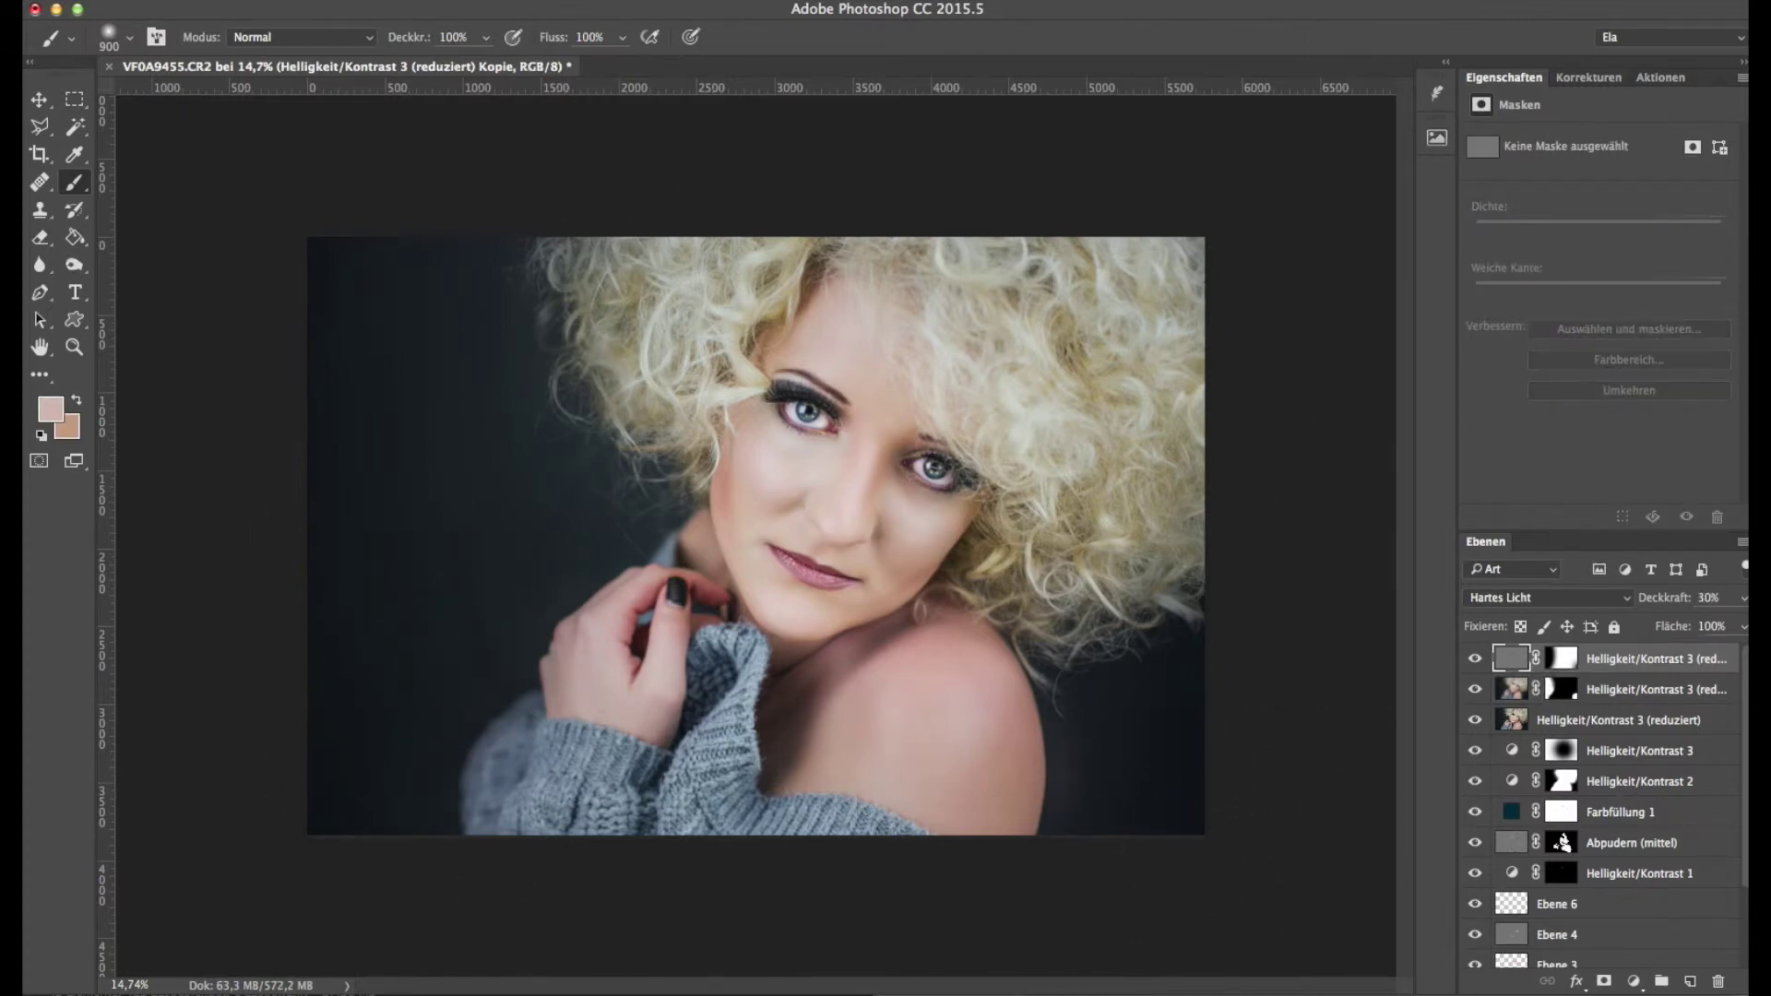
# Step: Add a Farbton/Sättigung adjustment layer and set its overall saturation to -100
pyautogui.click(1588, 76)
pyautogui.click(1555, 148)
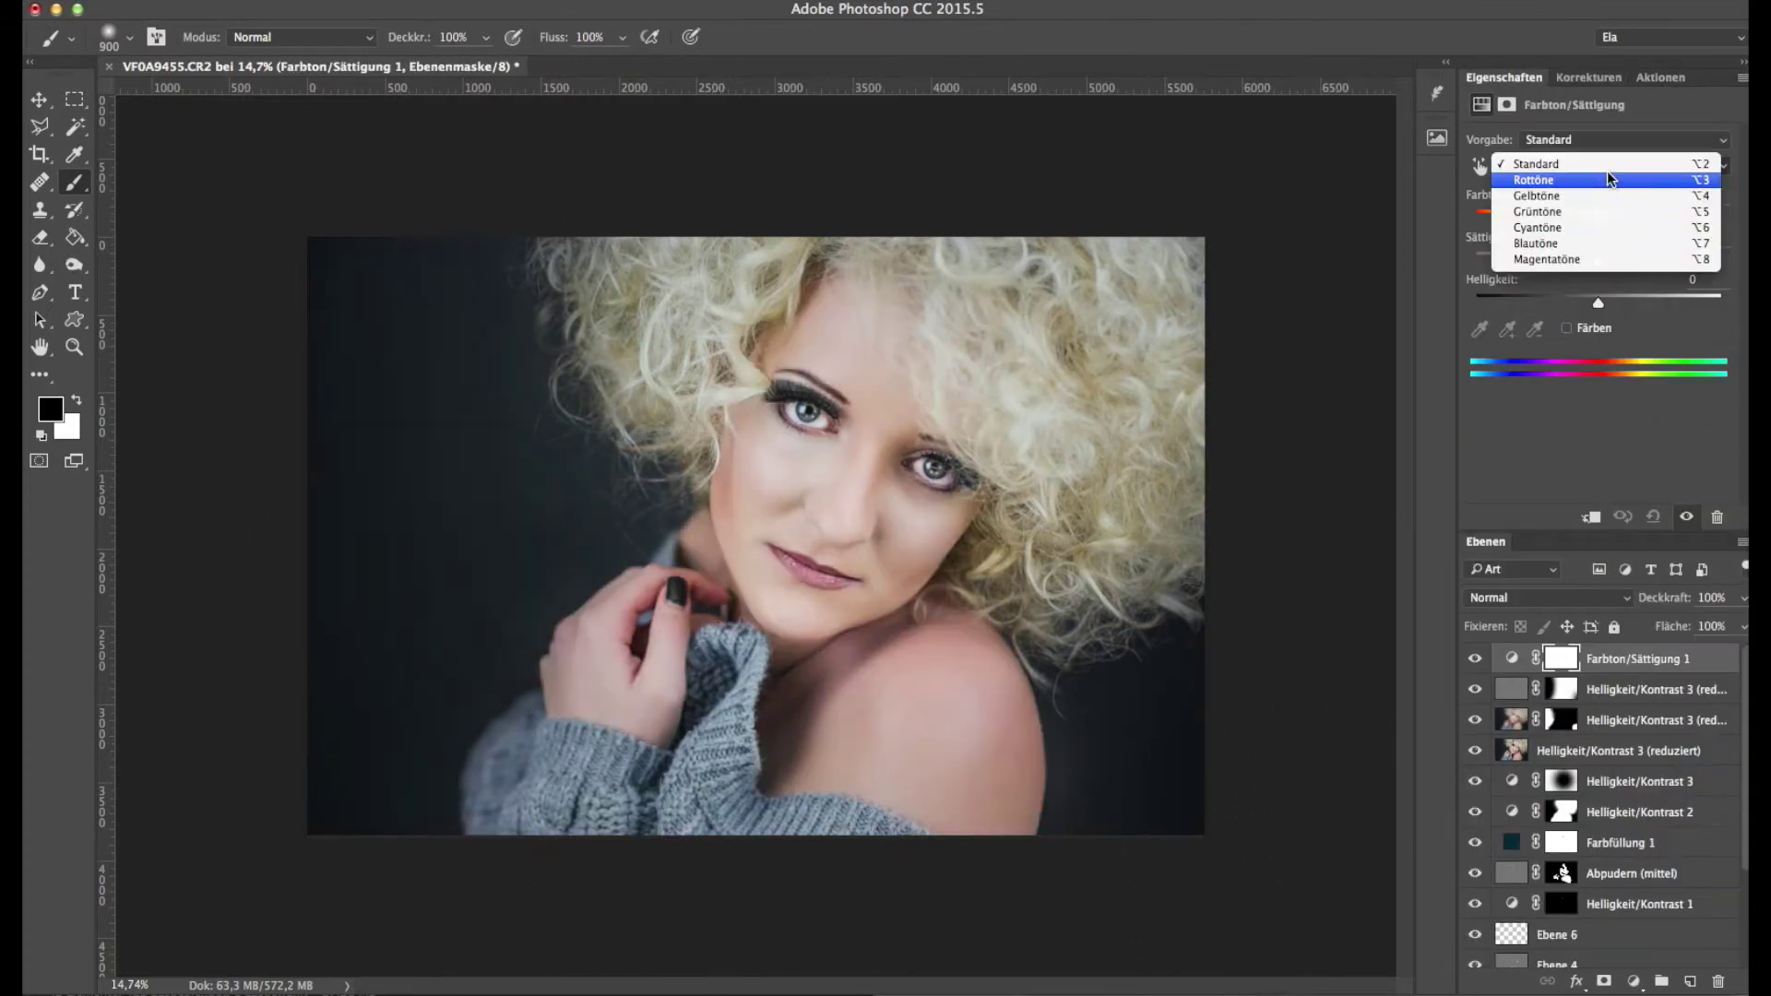
pyautogui.moveTo(1597, 260); pyautogui.dragTo(1457, 264)
# Step: Set the saturation of the Rottöne to -100 and raise their lightness in Farbton/Sättigung 1
pyautogui.click(1588, 166)
pyautogui.click(1588, 182)
pyautogui.click(1573, 166)
pyautogui.click(1574, 180)
pyautogui.moveTo(1597, 261); pyautogui.dragTo(1457, 264)
pyautogui.moveTo(1596, 303); pyautogui.dragTo(1722, 302)
pyautogui.click(1590, 166)
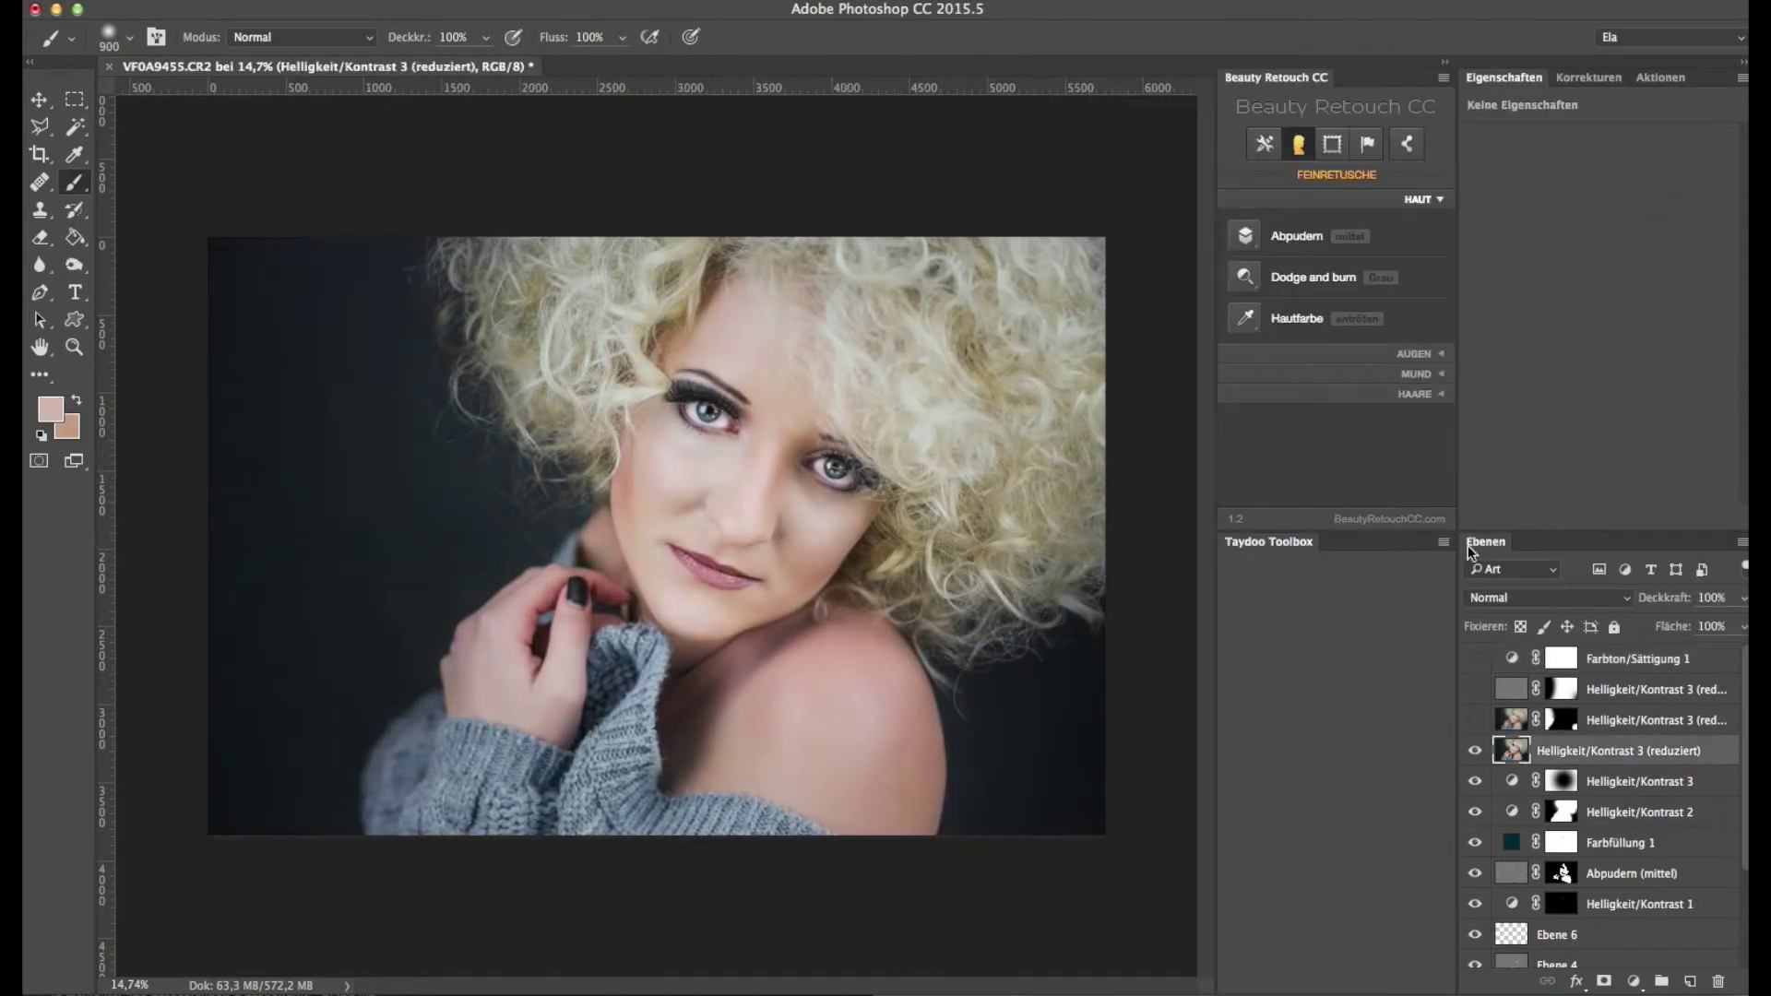
# Step: Dock the Taydoo Toolbox beside the actions and create the Unschaerfe im Hintergrund background blur layer
pyautogui.click(1667, 79)
pyautogui.scroll(-10, 1588, 347)
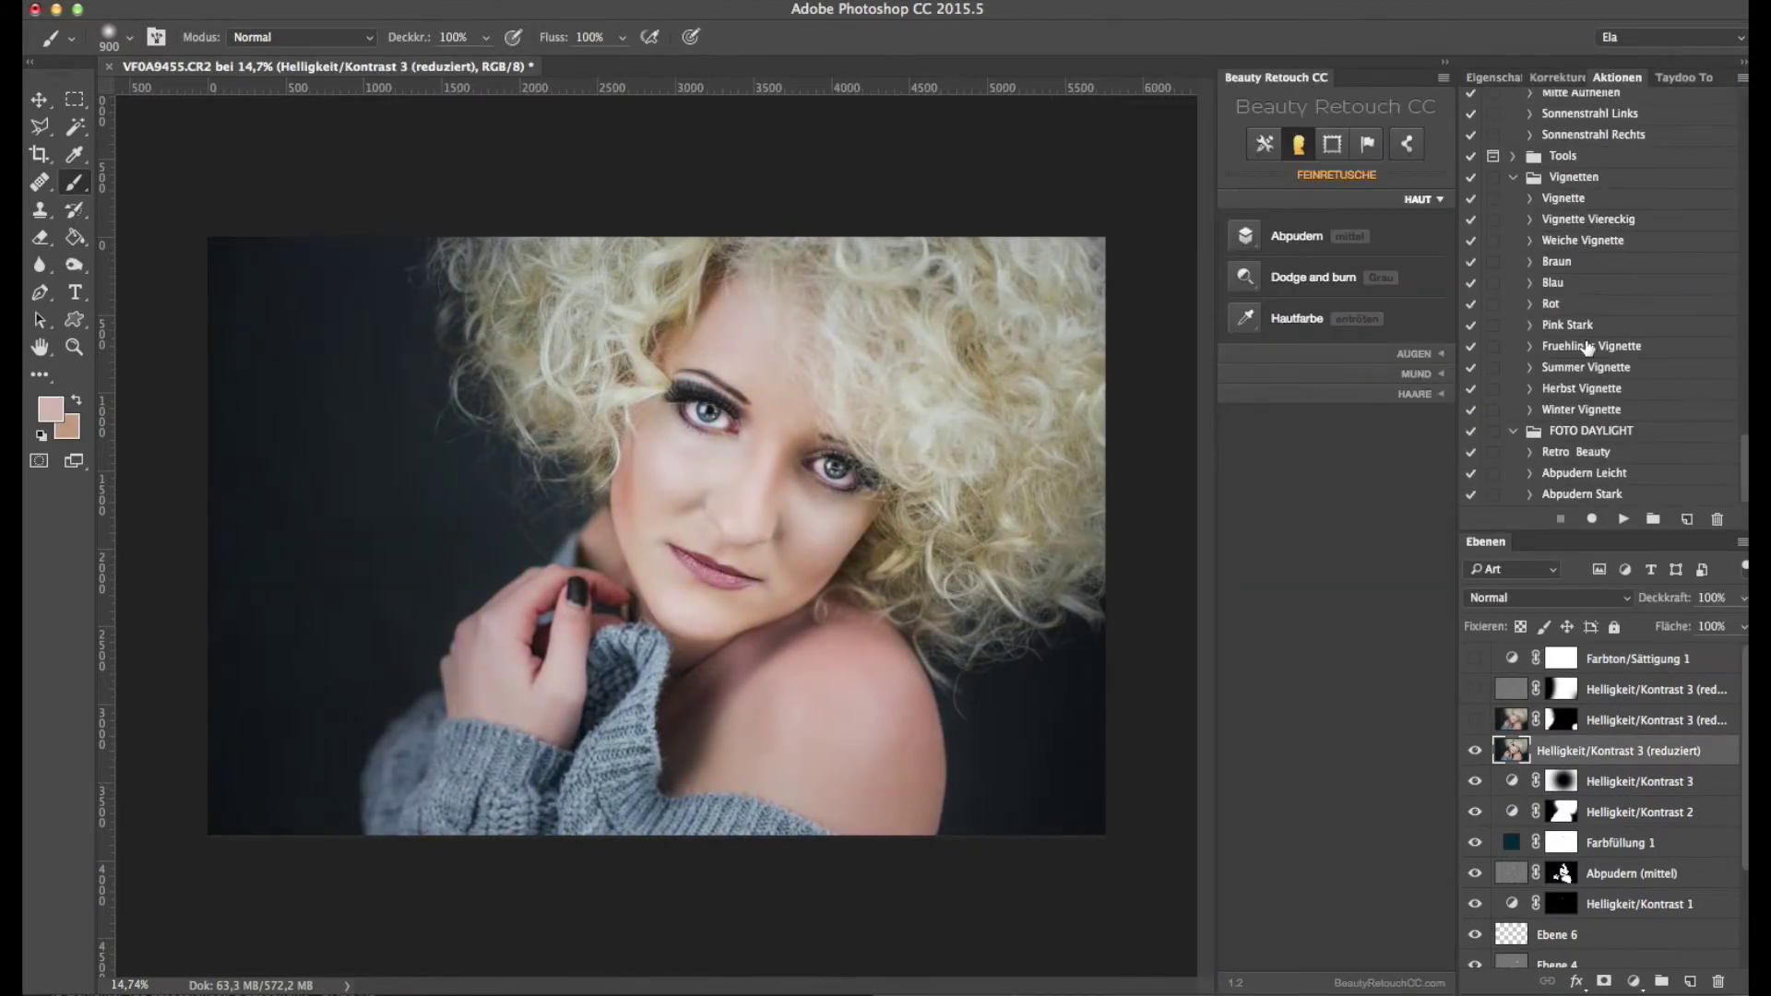
pyautogui.moveTo(1268, 542); pyautogui.dragTo(1659, 80)
pyautogui.click(1549, 261)
pyautogui.scroll(-10, 1600, 434)
pyautogui.scroll(-5, 1601, 435)
pyautogui.click(1601, 396)
# Step: Paint the background blur into the dark area beside the woman's arm with a 1400 px brush
pyautogui.press(']')
pyautogui.press(']')
pyautogui.press(']')
pyautogui.press(']')
pyautogui.press(']')
pyautogui.moveTo(329, 529); pyautogui.dragTo(198, 810)
# Step: Show the Hartes Licht copy and Farbton/Sättigung 1, and set the lightness of the Blautöne to +1
pyautogui.click(1475, 689)
pyautogui.click(1476, 659)
pyautogui.doubleClick(1512, 659)
pyautogui.click(1610, 166)
pyautogui.click(1604, 243)
pyautogui.moveTo(1598, 302); pyautogui.dragTo(1608, 300)
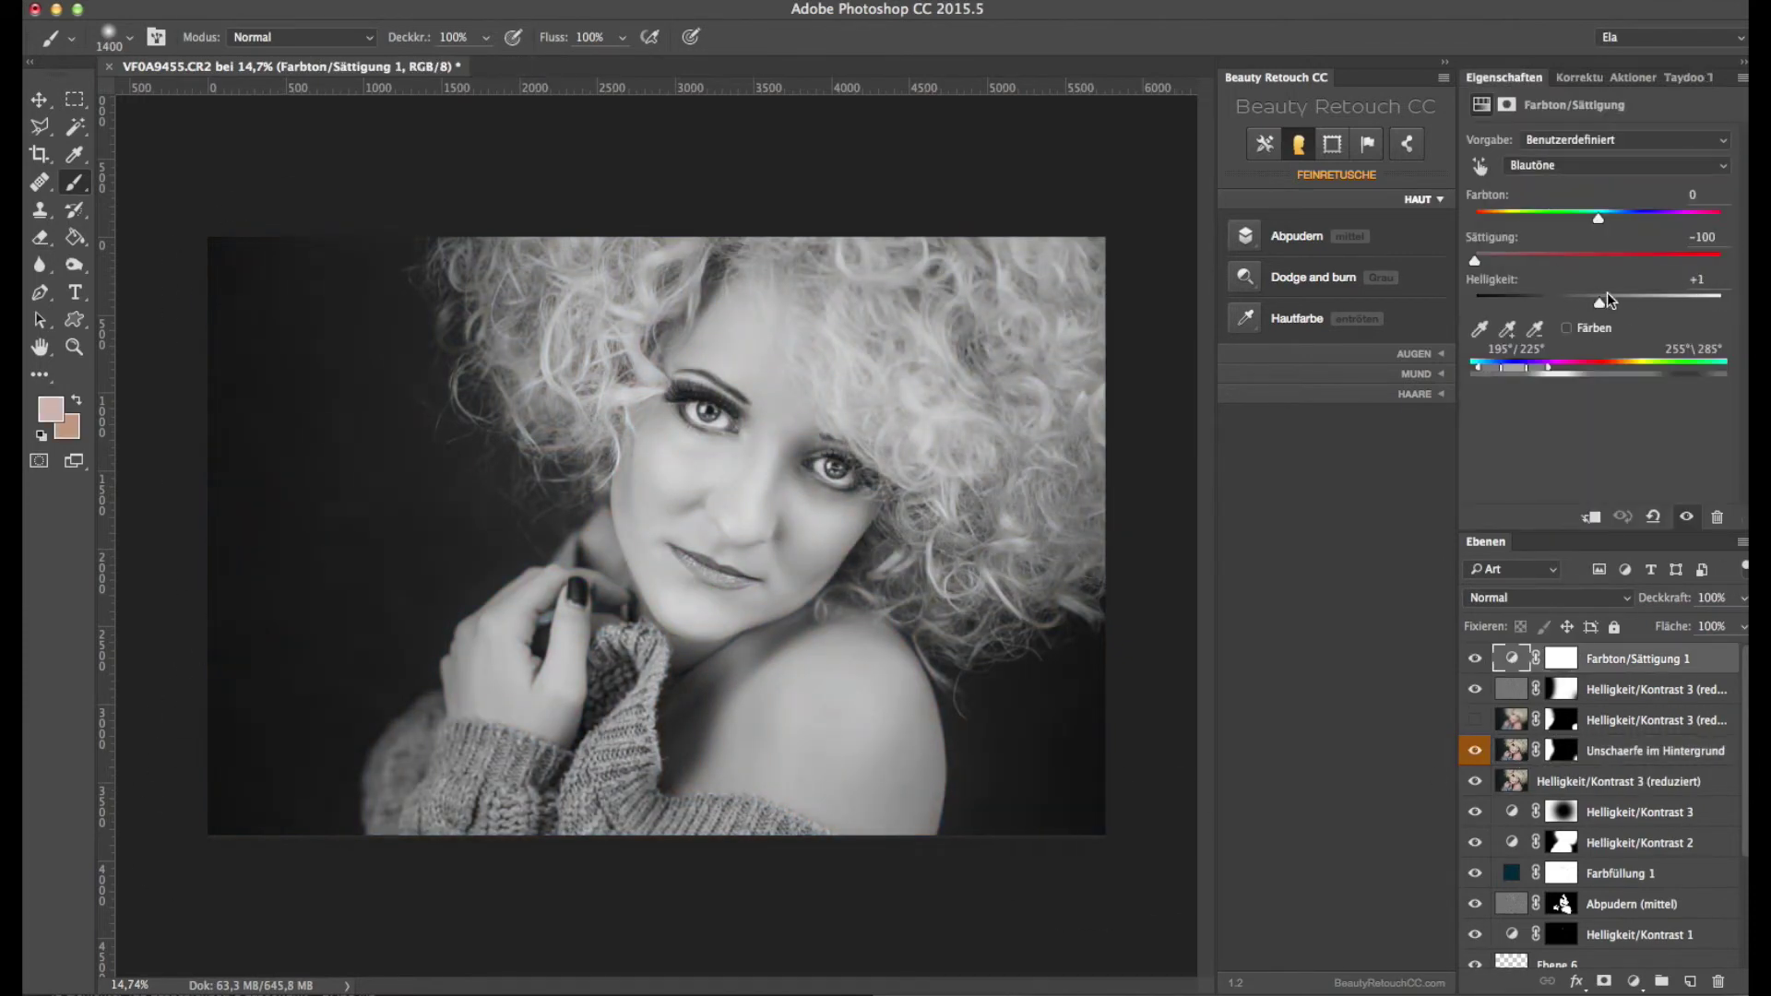
# Step: Hide Farbton/Sättigung 1 and merge a copy of the finishing layers down to Helligkeit/Kontrast 3 (reduziert)
pyautogui.click(1476, 658)
pyautogui.click(1476, 721)
pyautogui.click(1510, 720)
pyautogui.click(1475, 659)
pyautogui.click(1475, 659)
pyautogui.keyDown('shift'); pyautogui.click(1628, 781); pyautogui.keyUp('shift')
pyautogui.hotkey('ctrl', 'alt', 'e')
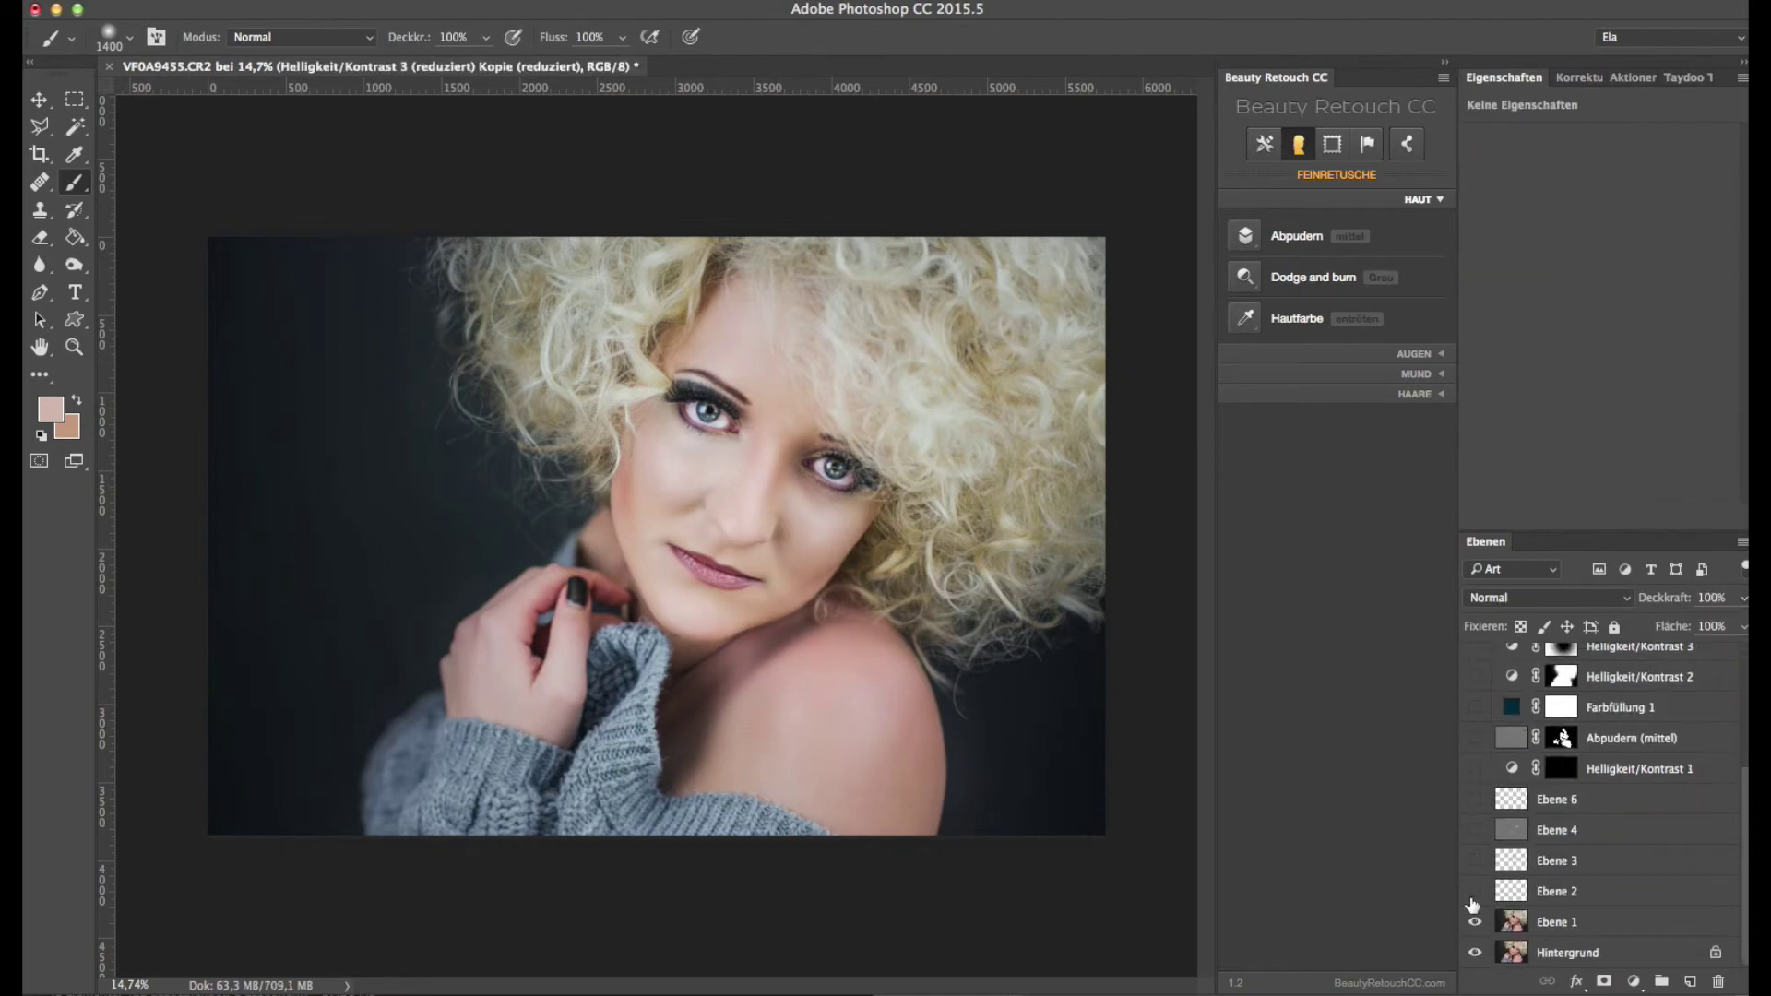